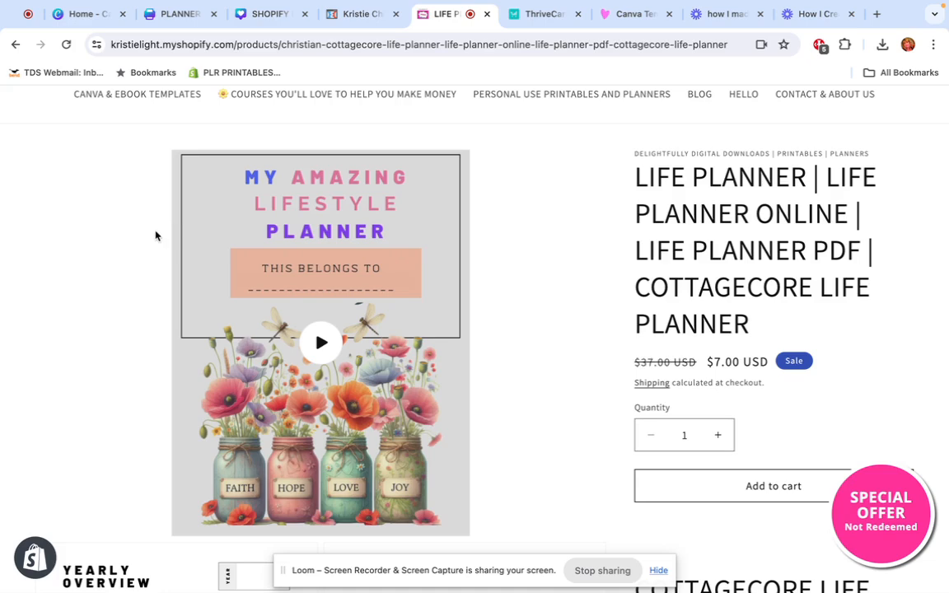
# Look over the Canva designs, the planner template, the Canva Template Kit affiliate page and the life planner shop listing.
pyautogui.click(98, 20)
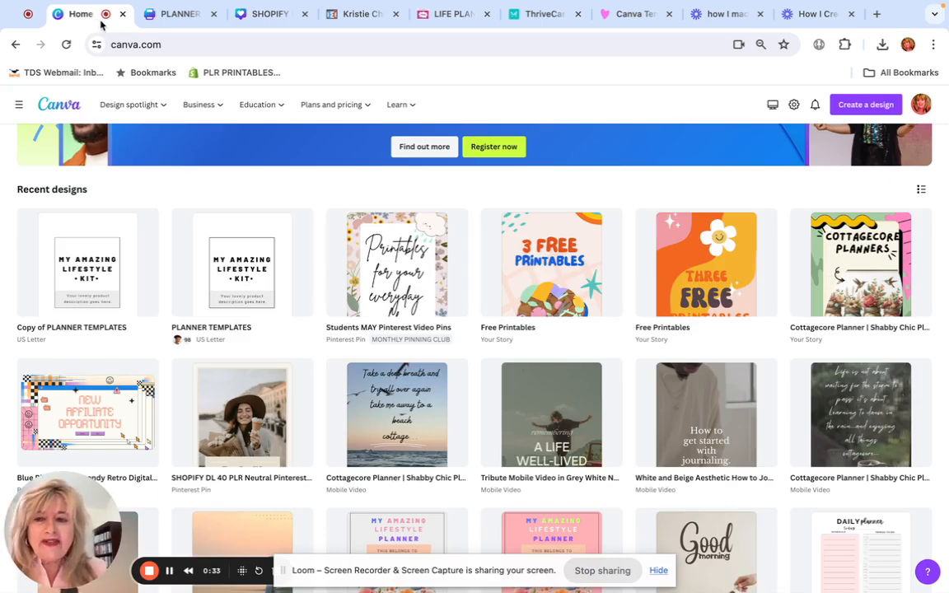
pyautogui.click(178, 15)
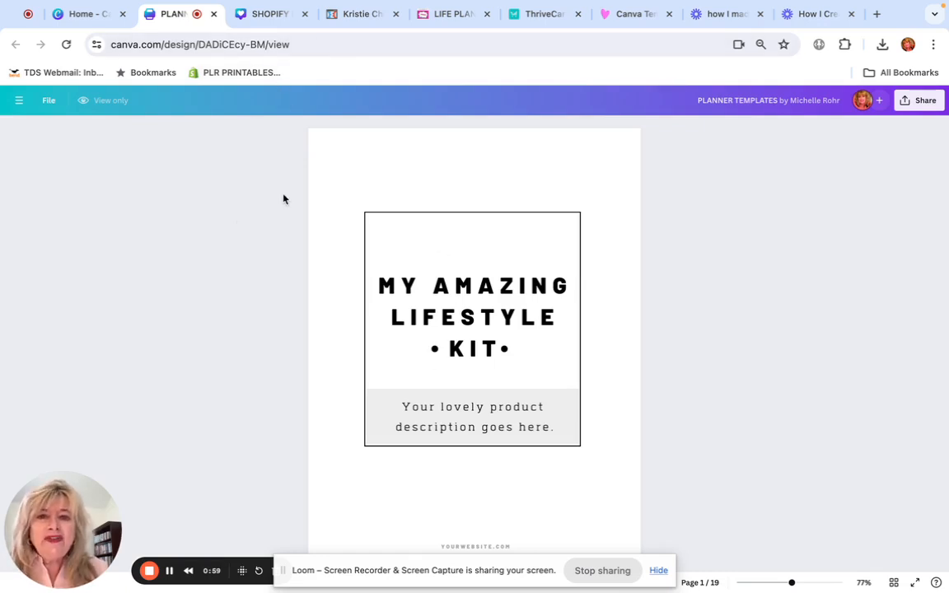
pyautogui.click(540, 15)
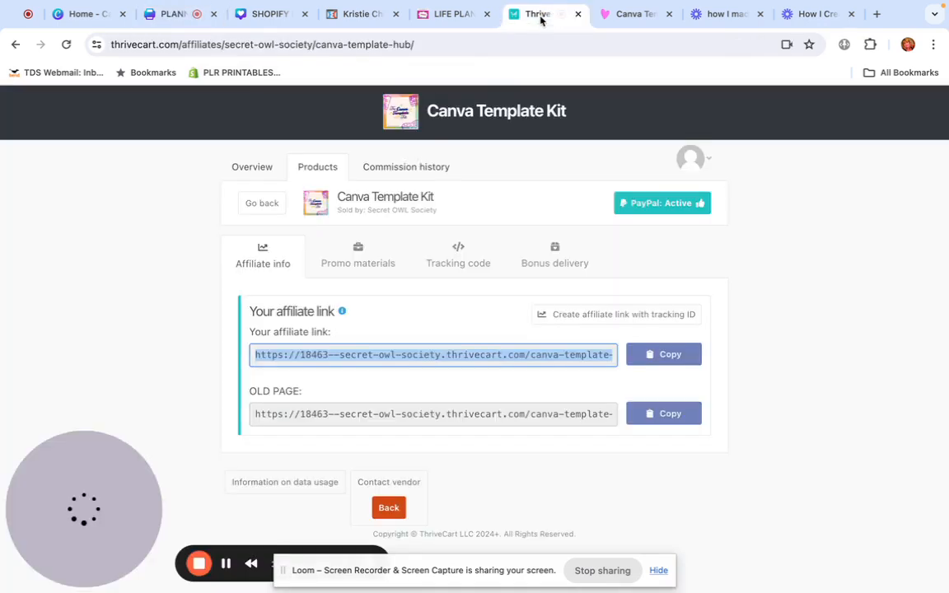
pyautogui.click(456, 15)
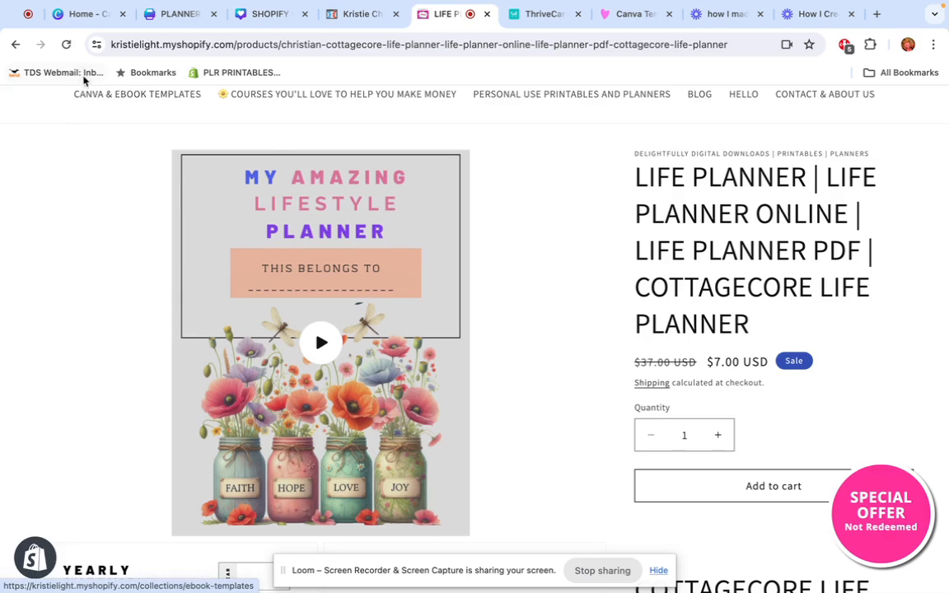
# Make a copy of the "Copy of PLANNER TEMPLATES" design in Canva and open the new copy.
pyautogui.click(78, 14)
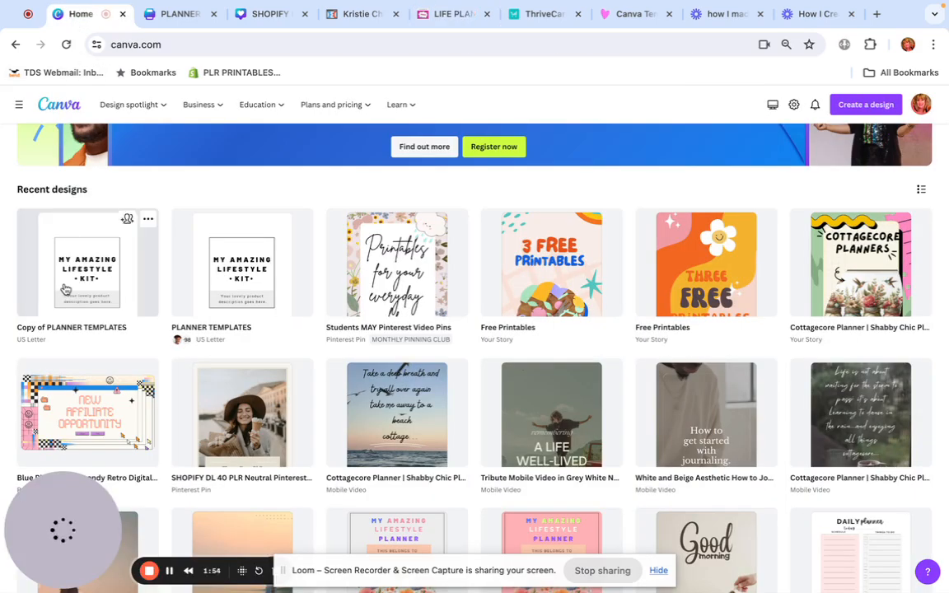
pyautogui.click(148, 220)
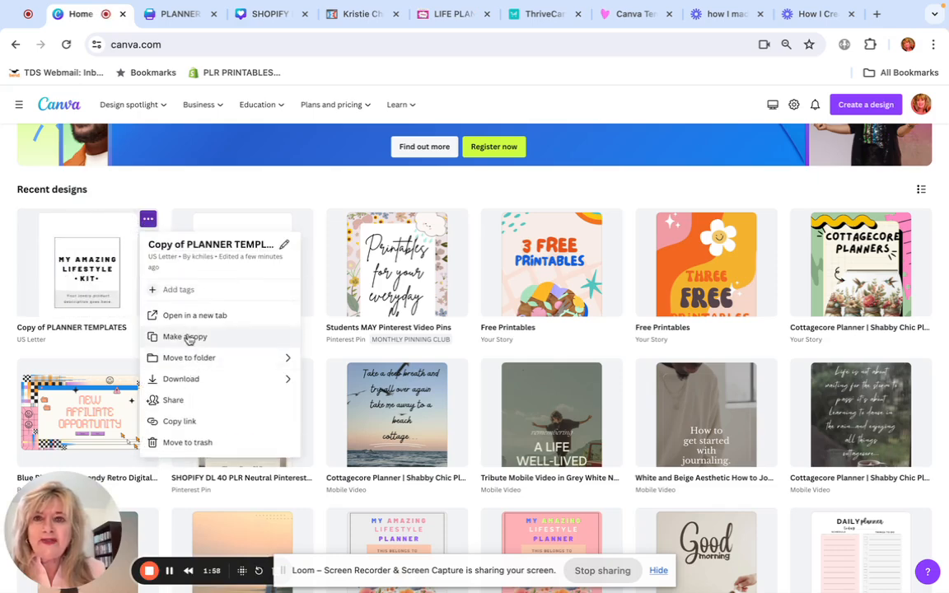
pyautogui.click(189, 335)
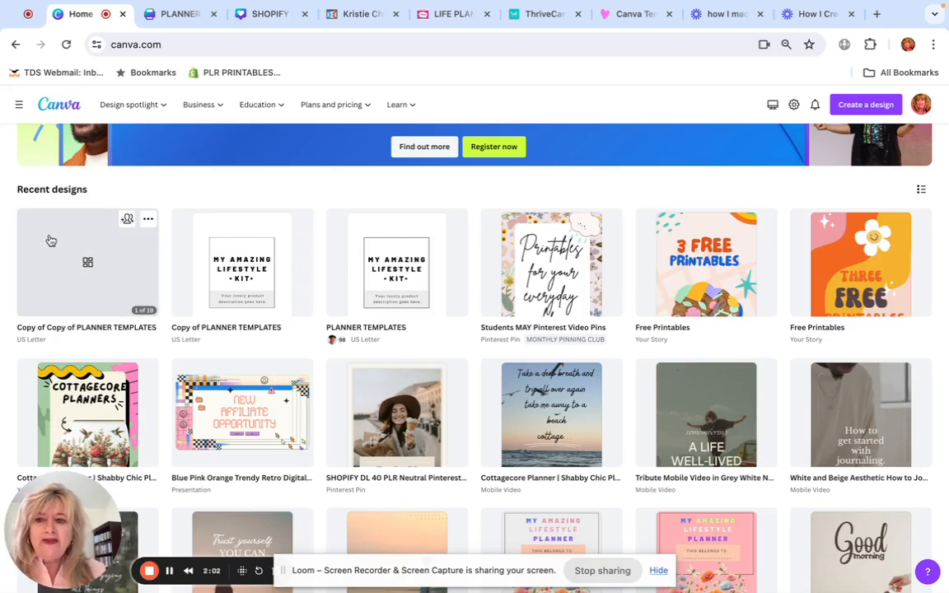
pyautogui.click(51, 240)
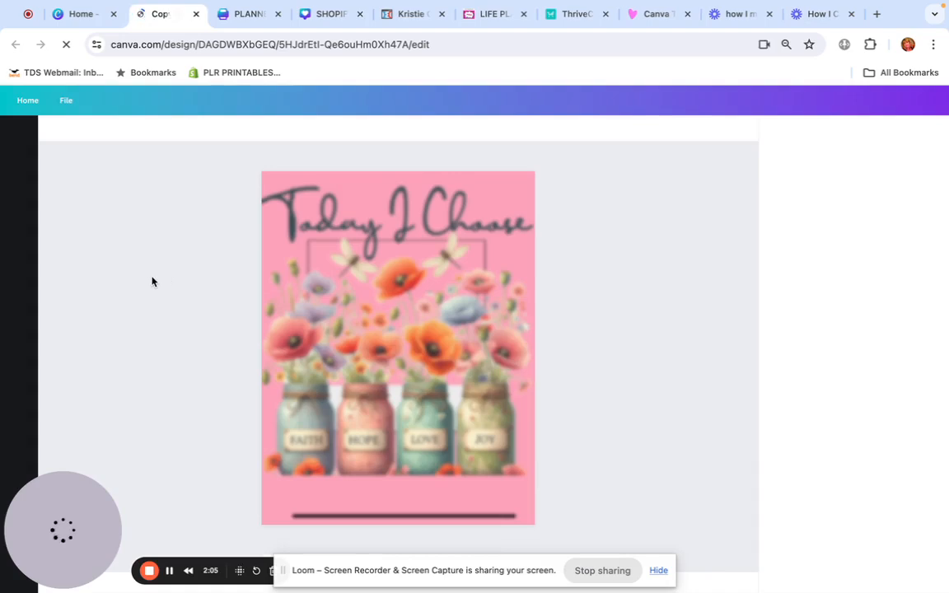
# Copy the link of "Copy of PLANNER TEMPLATES", make another copy of that design and open it.
pyautogui.click(80, 15)
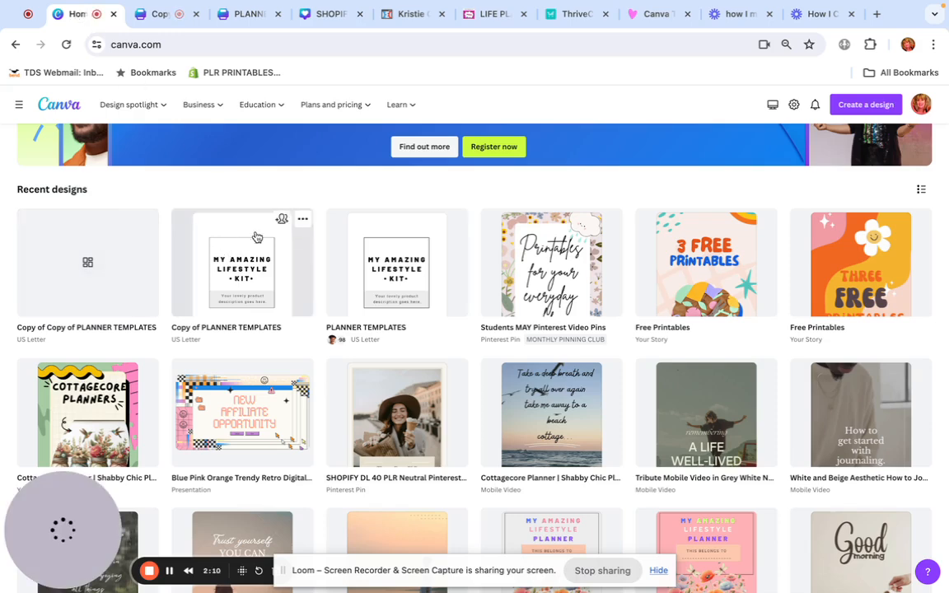
pyautogui.click(302, 219)
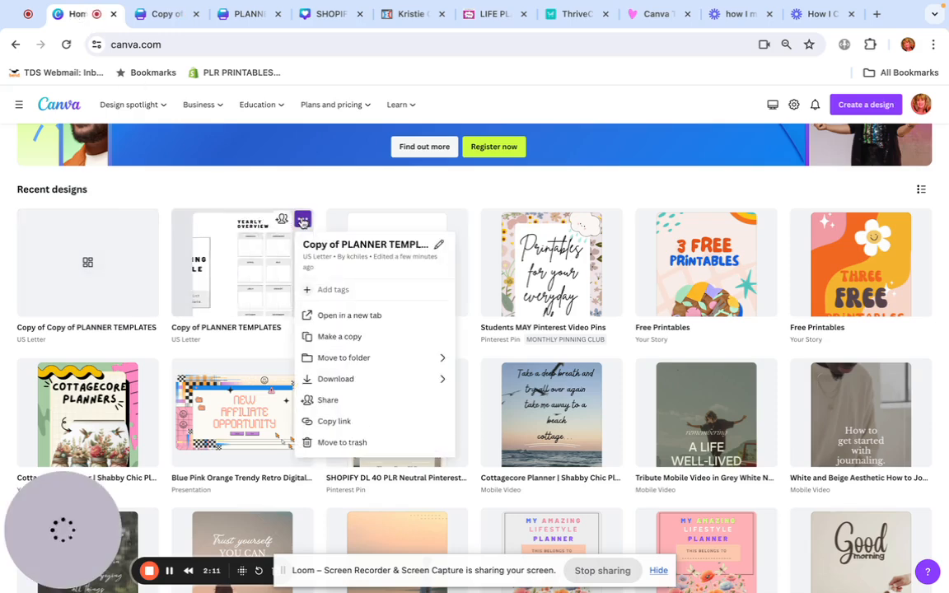
pyautogui.click(329, 422)
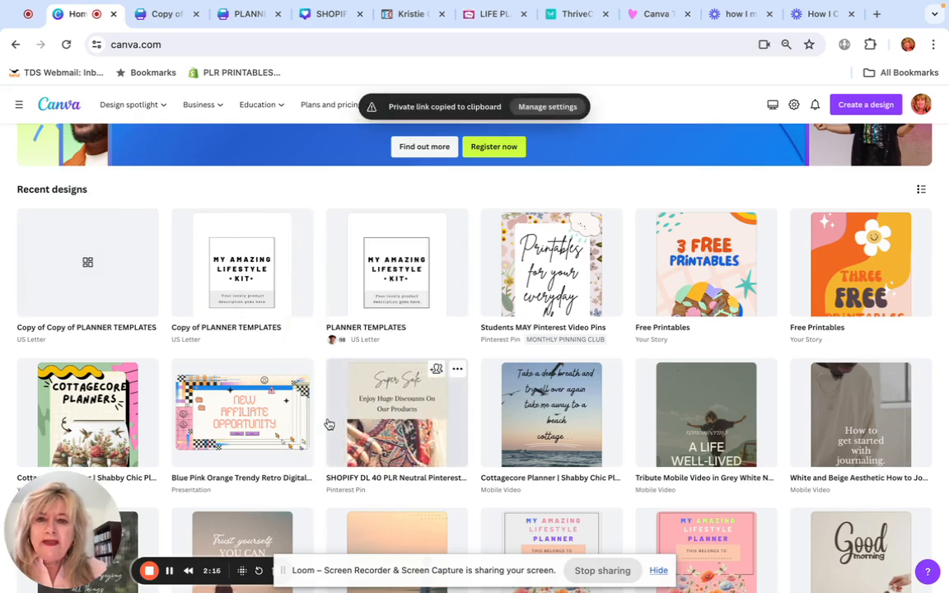
pyautogui.click(300, 219)
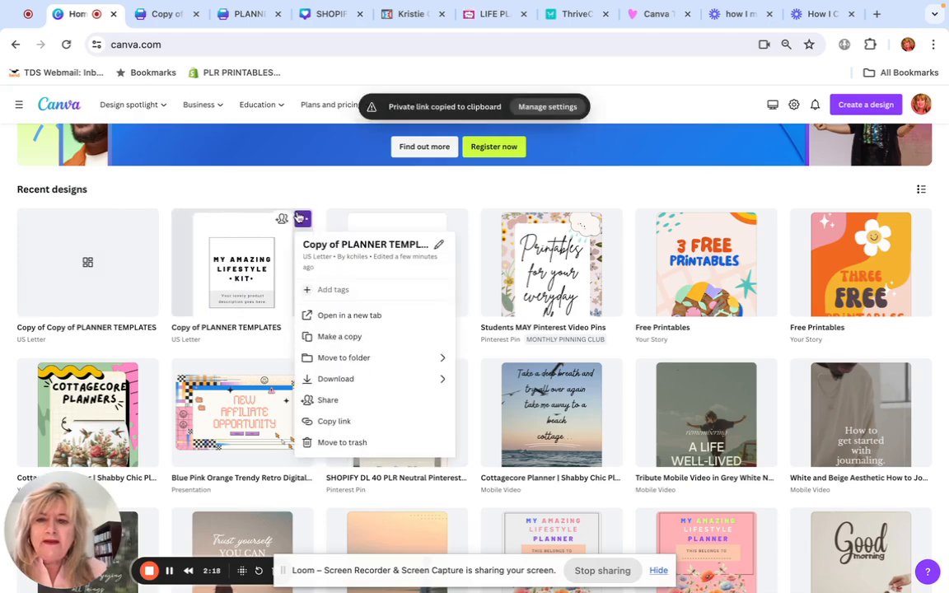
pyautogui.click(344, 338)
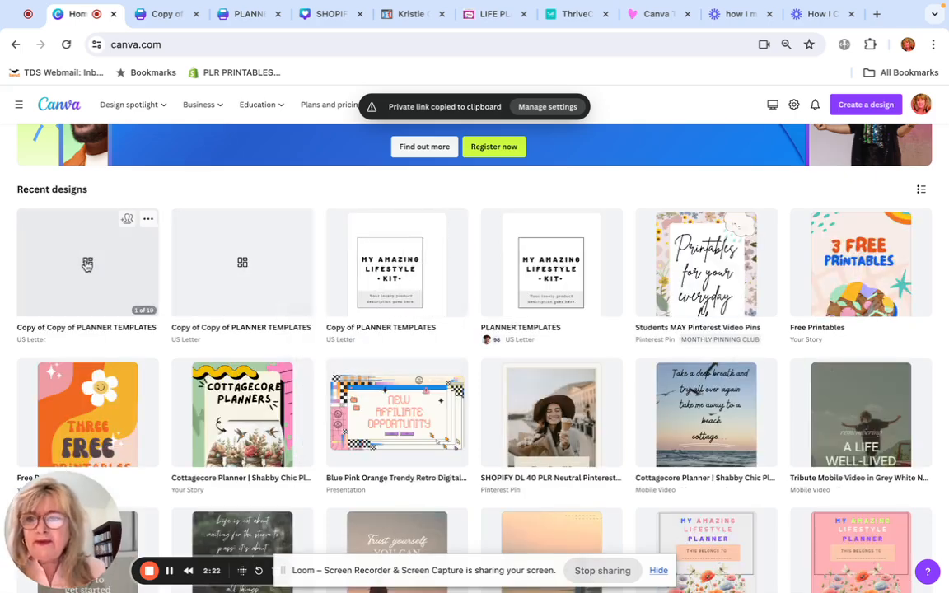
pyautogui.click(87, 264)
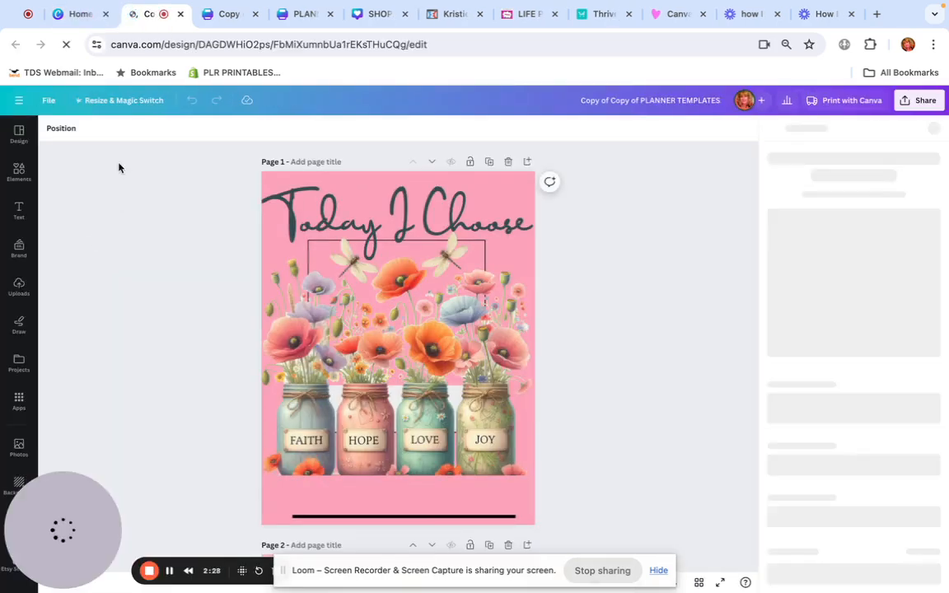
# Make a copy of the original PLANNER TEMPLATES design and open it for editing.
pyautogui.click(70, 14)
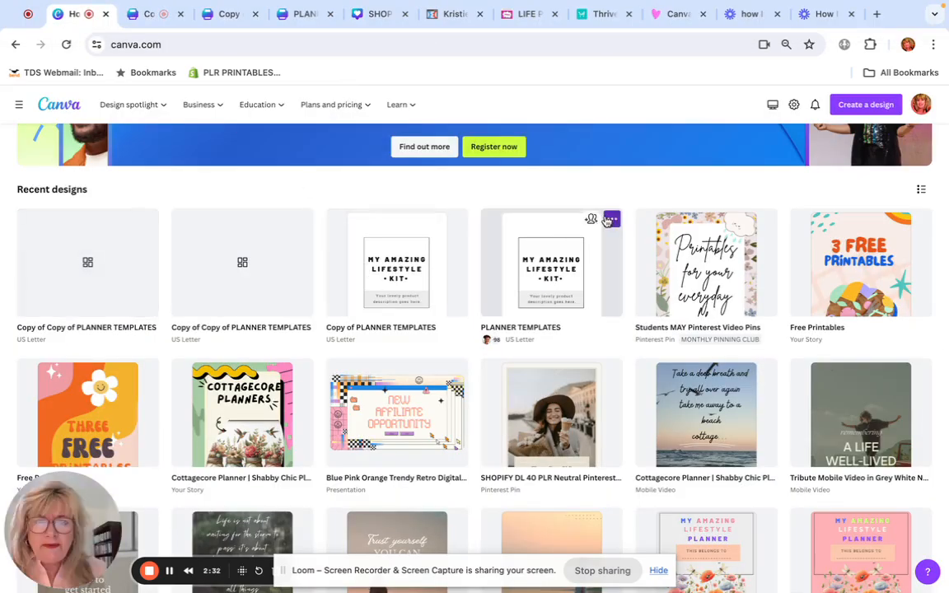
pyautogui.click(610, 219)
pyautogui.click(648, 320)
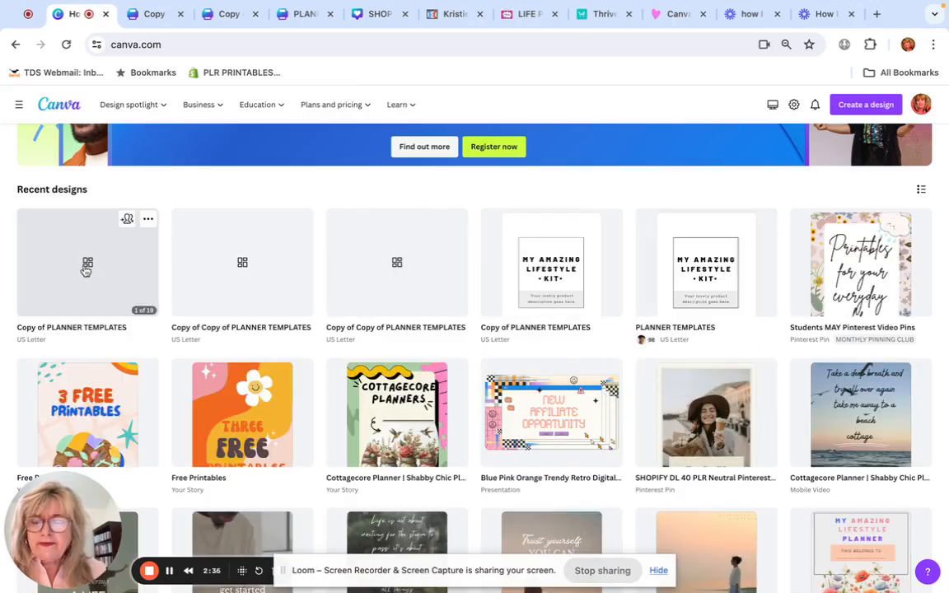
pyautogui.click(87, 272)
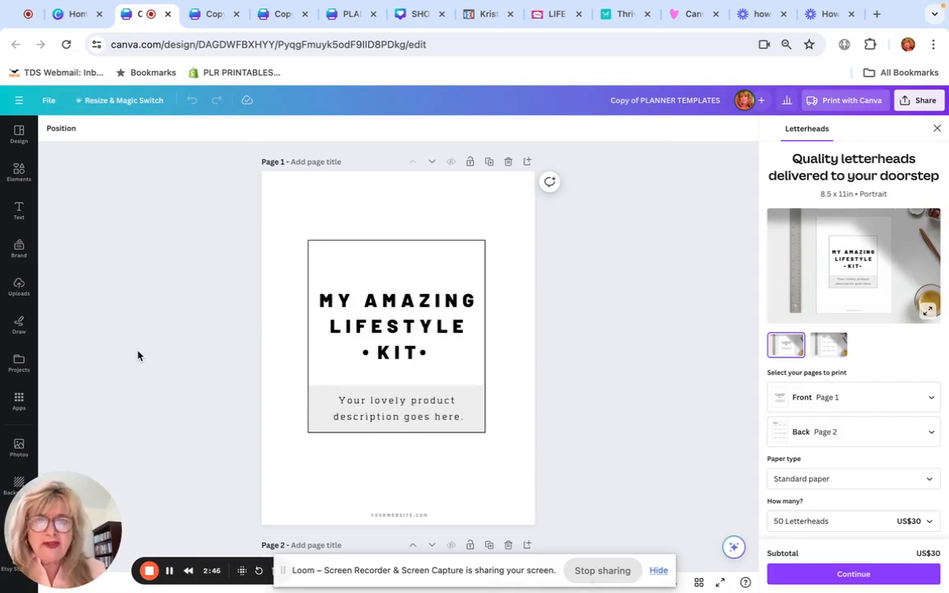
# Duplicate the cover page and delete the title text, frame and description box from page 2.
pyautogui.click(489, 163)
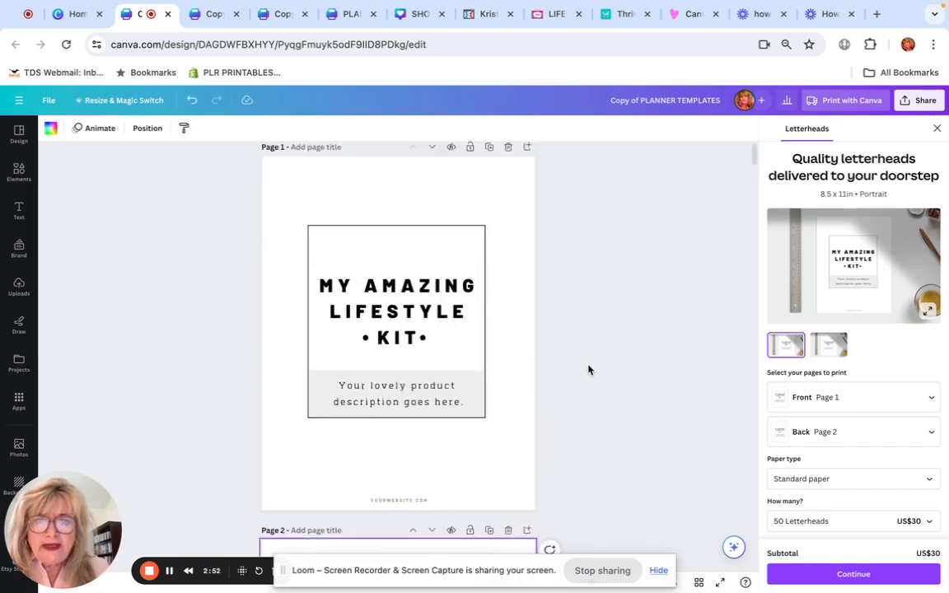
pyautogui.scroll(-5, 589, 370)
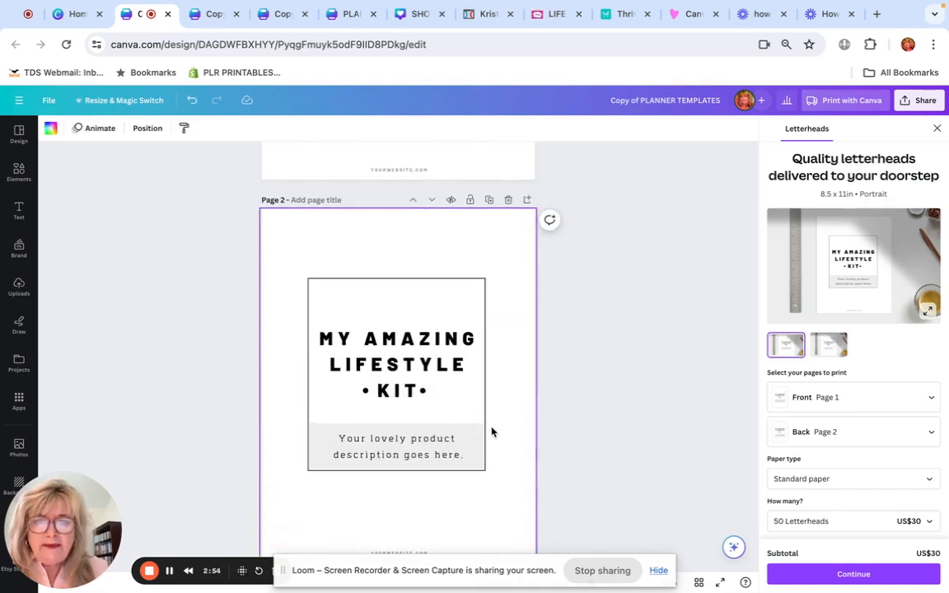
pyautogui.moveTo(490, 381); pyautogui.dragTo(297, 265)
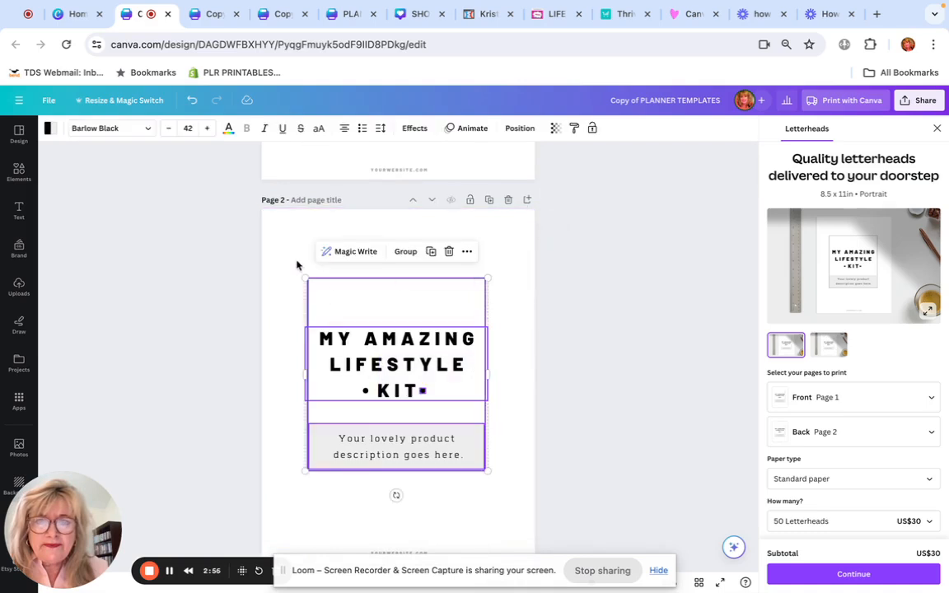
pyautogui.moveTo(490, 392); pyautogui.dragTo(502, 515)
pyautogui.press('Delete')
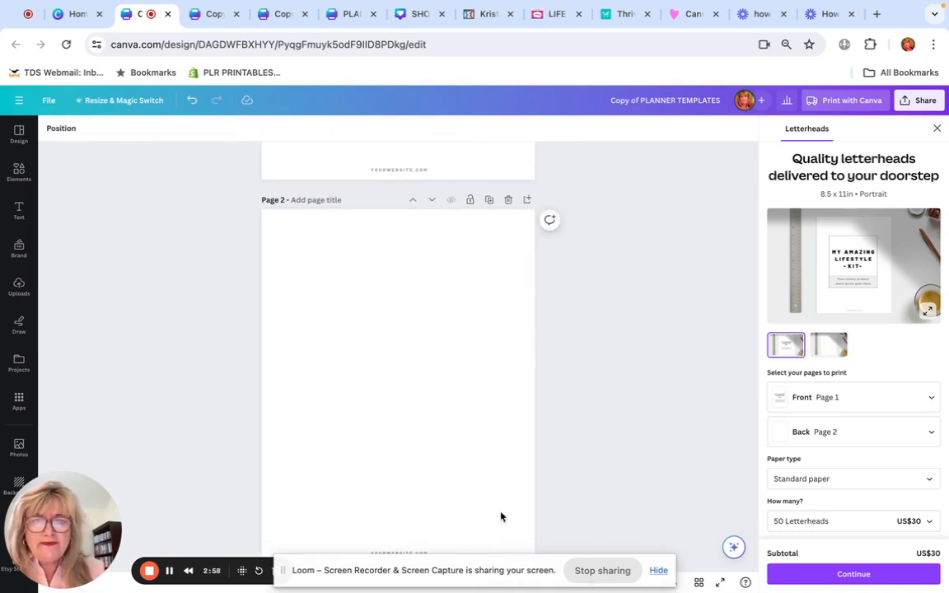
# Delete the website address text at the foot of page 2, leaving the page blank.
pyautogui.scroll(1, 527, 507)
pyautogui.scroll(4, 554, 503)
pyautogui.scroll(-7, 576, 494)
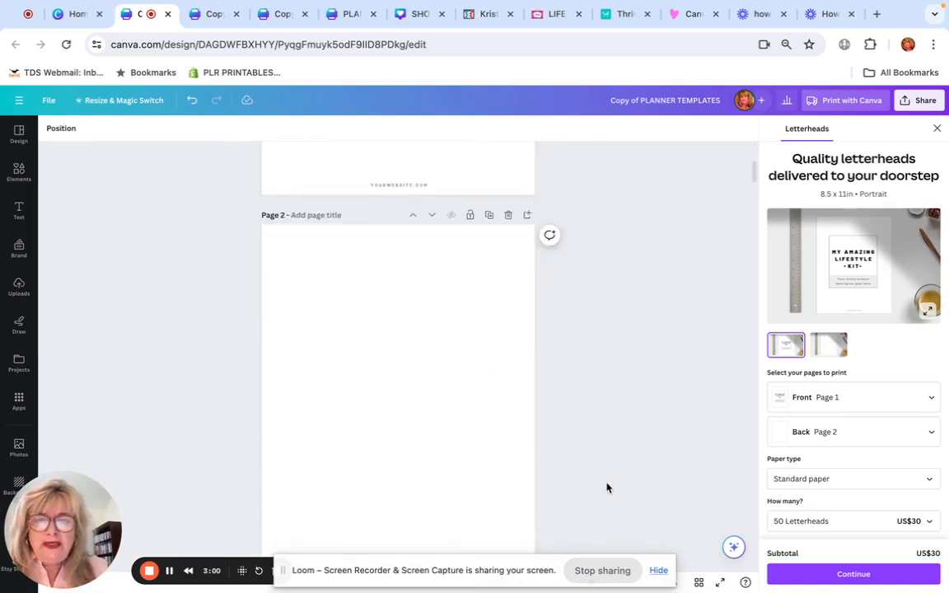
pyautogui.scroll(-3, 637, 477)
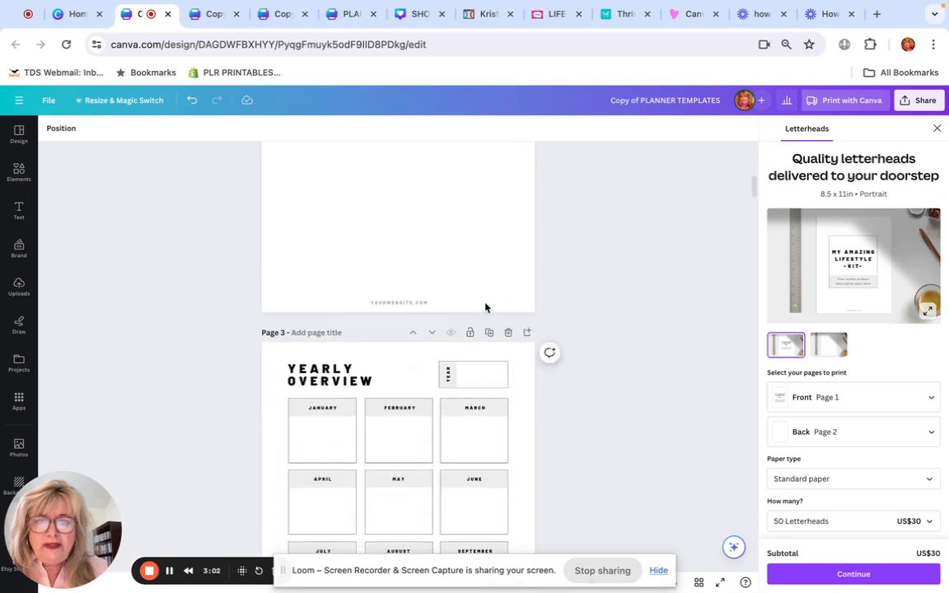
pyautogui.scroll(5, 500, 296)
pyautogui.scroll(-2, 491, 303)
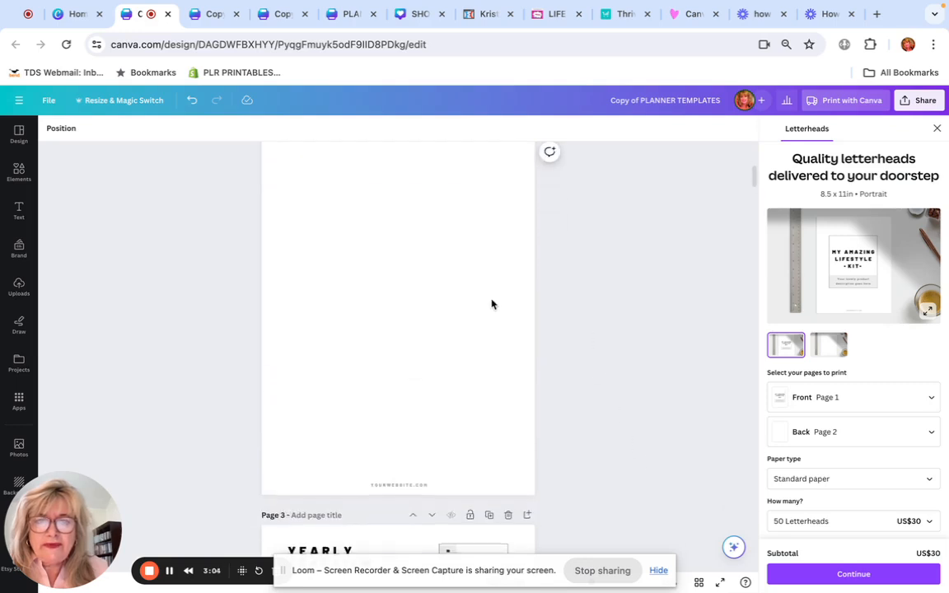
pyautogui.click(396, 464)
pyautogui.click(419, 466)
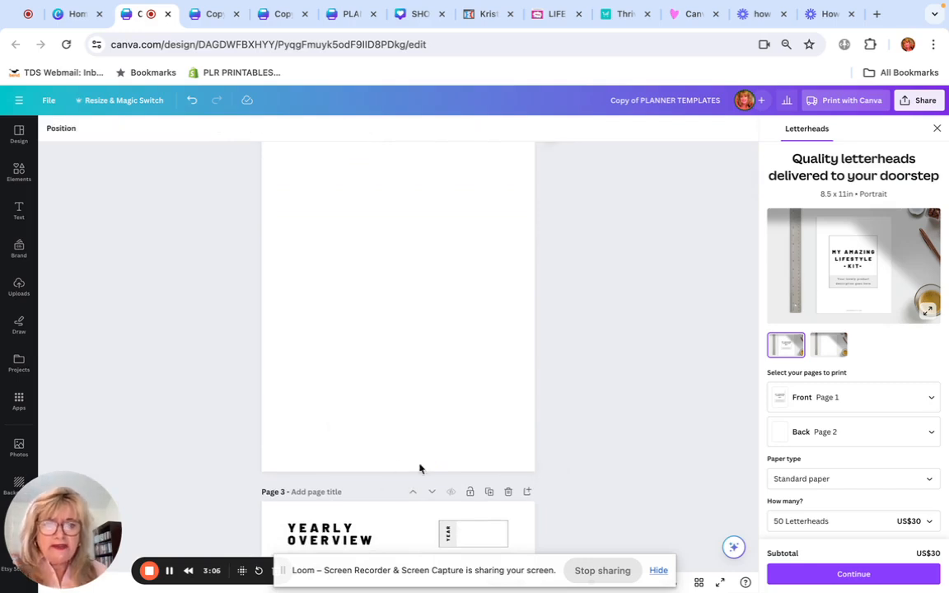
# Duplicate the blank page 2 seven times so that pages 2 to 9 are blank.
pyautogui.scroll(-4, 598, 455)
pyautogui.scroll(5, 598, 456)
pyautogui.scroll(-1, 485, 244)
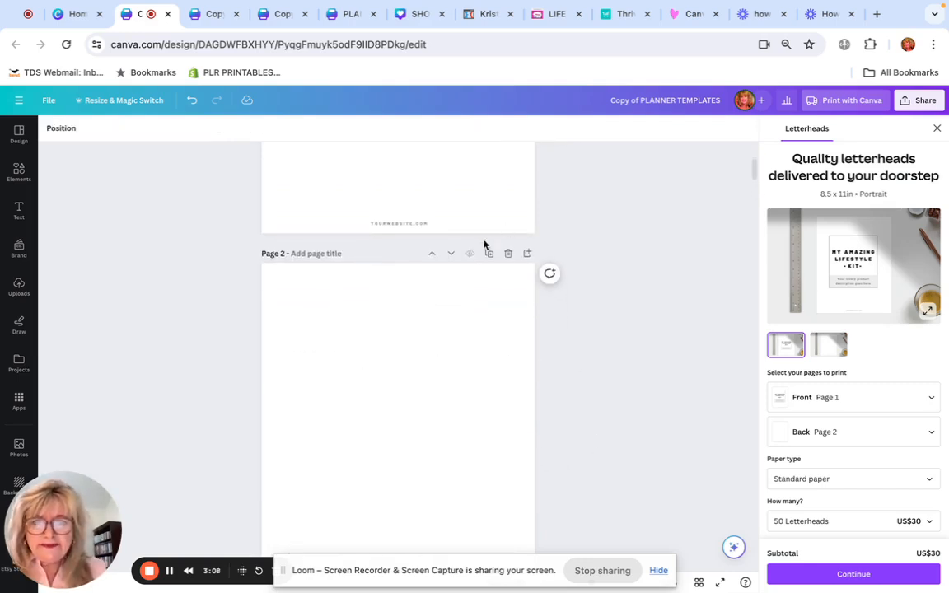
pyautogui.click(489, 255)
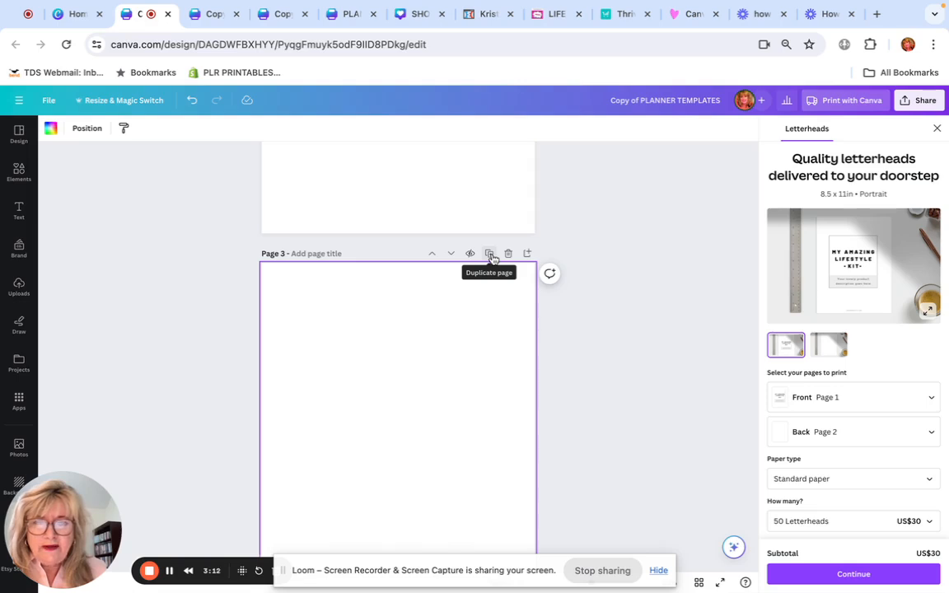
pyautogui.click(490, 255)
pyautogui.click(490, 255)
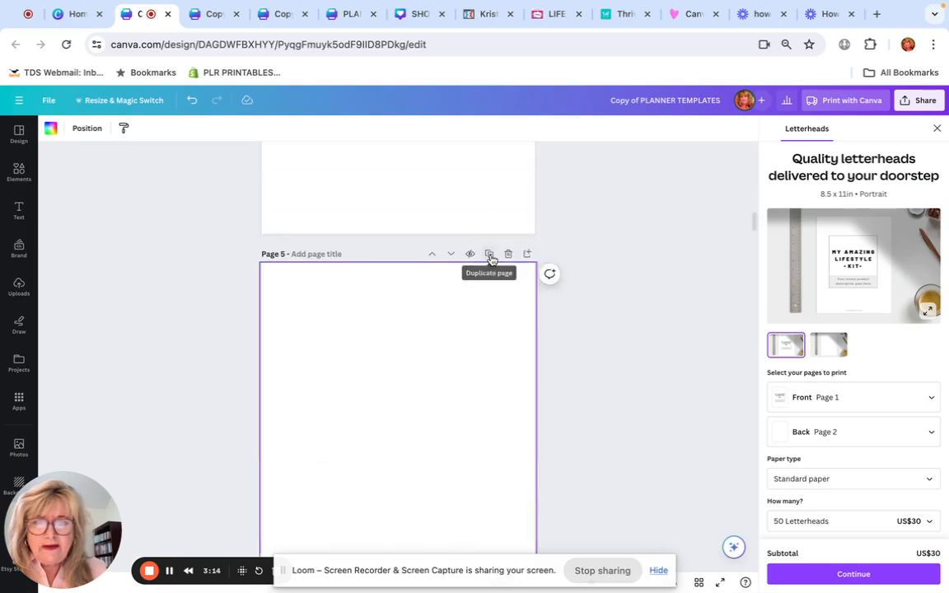
pyautogui.click(489, 256)
pyautogui.click(490, 255)
pyautogui.click(490, 255)
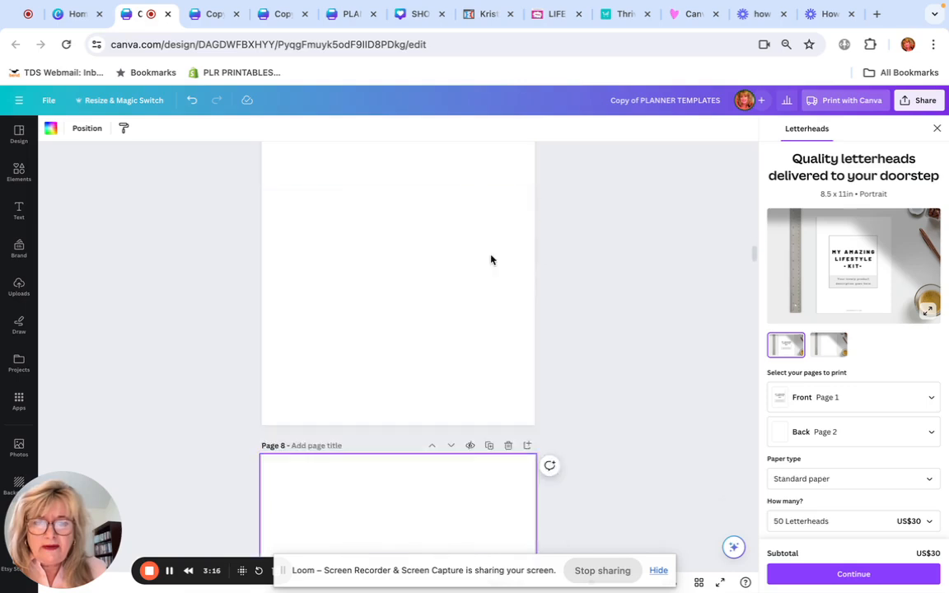
pyautogui.click(489, 256)
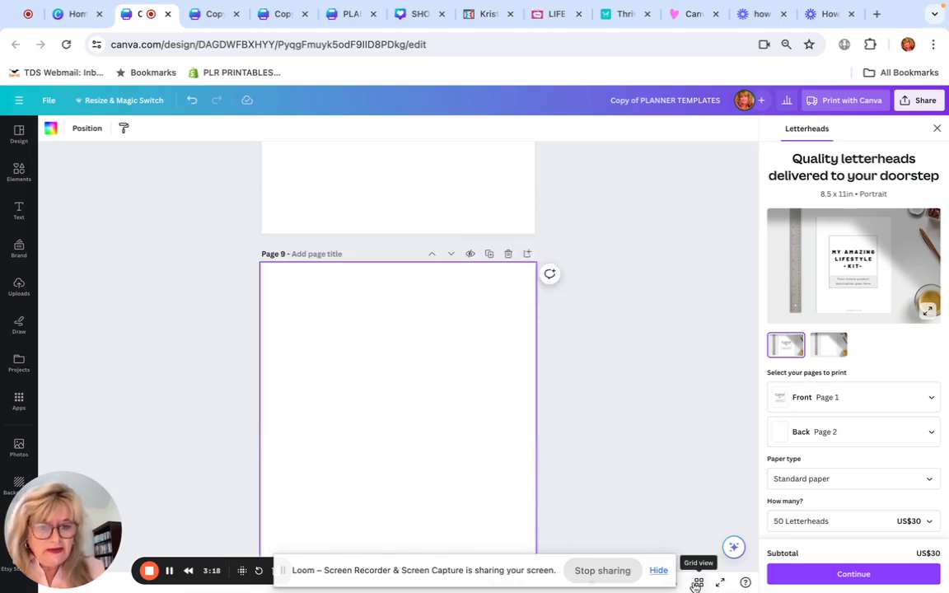
# Show all pages in grid view and duplicate the blank page 9.
pyautogui.click(697, 582)
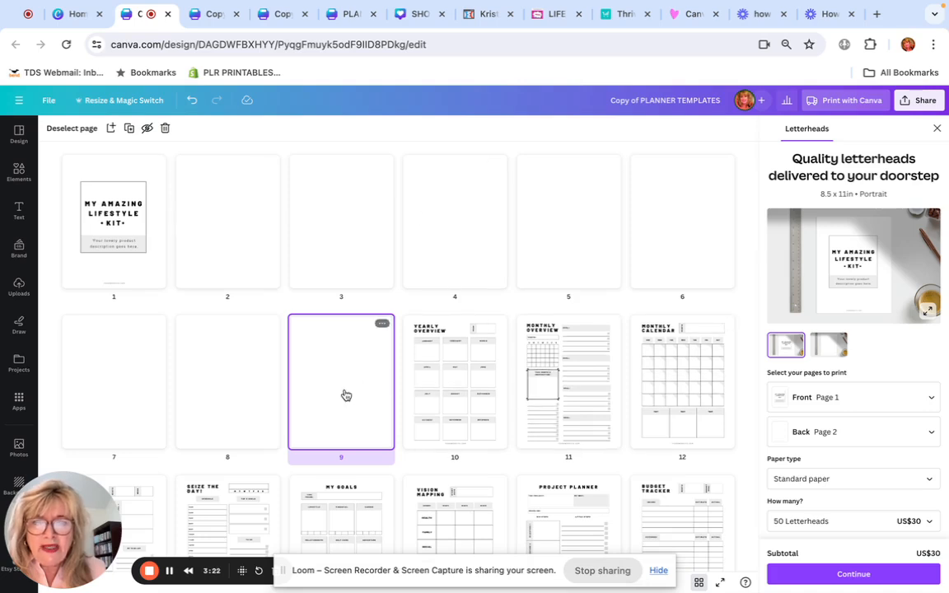
pyautogui.scroll(-1, 362, 399)
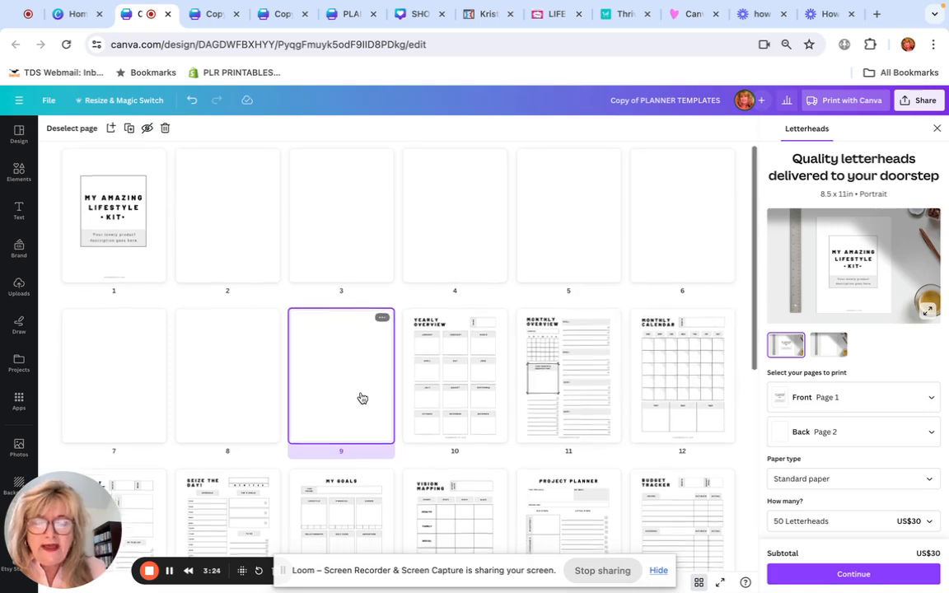
pyautogui.scroll(-3, 362, 399)
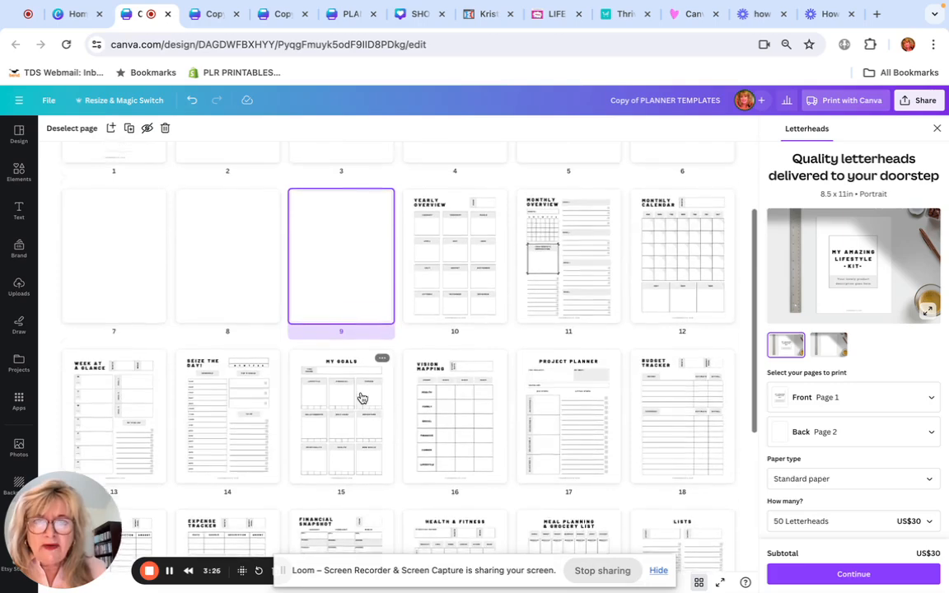
pyautogui.scroll(1, 362, 398)
pyautogui.click(381, 238)
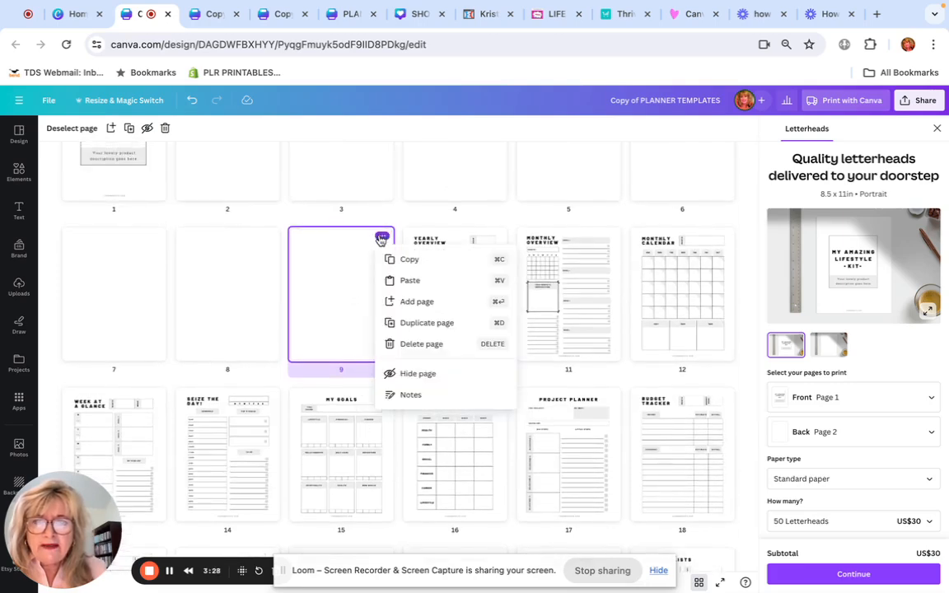
pyautogui.click(427, 324)
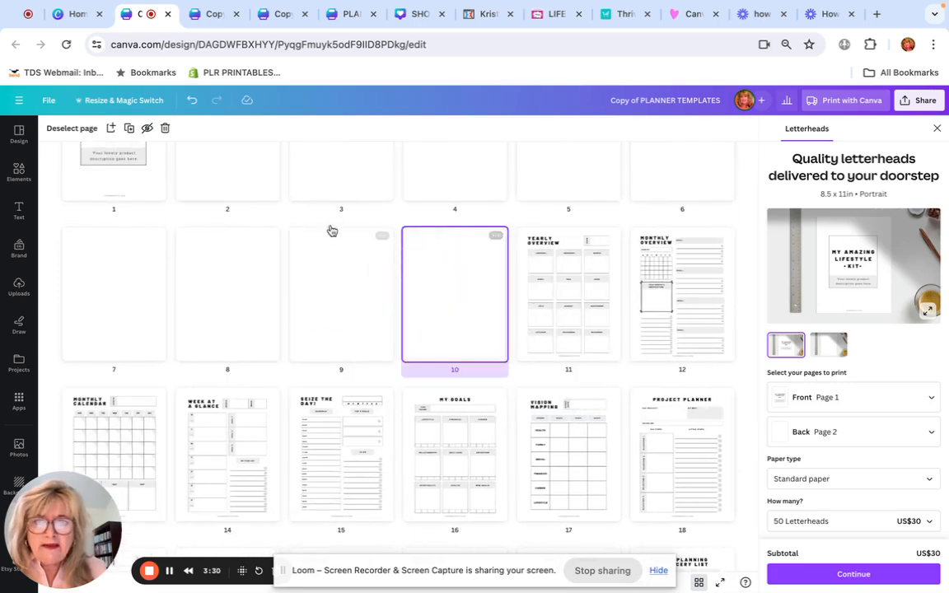
# Move the Yearly Overview page forward to position 7 in the page grid.
pyautogui.scroll(1, 536, 350)
pyautogui.moveTo(563, 334); pyautogui.dragTo(339, 213)
# Try to move the Yearly Overview page from position 7 into the first row of the page grid.
pyautogui.moveTo(87, 380); pyautogui.dragTo(665, 225)
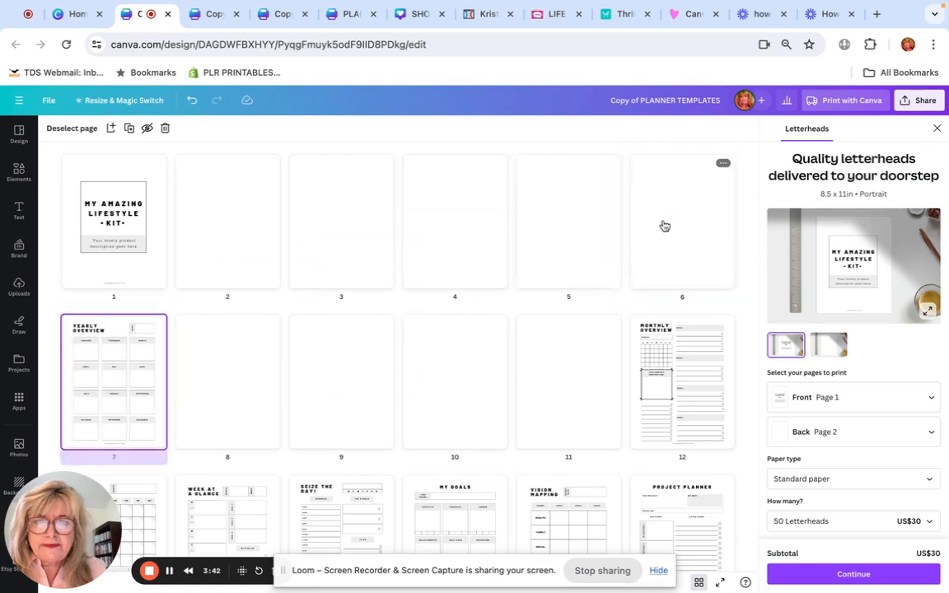
pyautogui.moveTo(101, 389); pyautogui.dragTo(556, 225)
pyautogui.moveTo(100, 385); pyautogui.dragTo(208, 222)
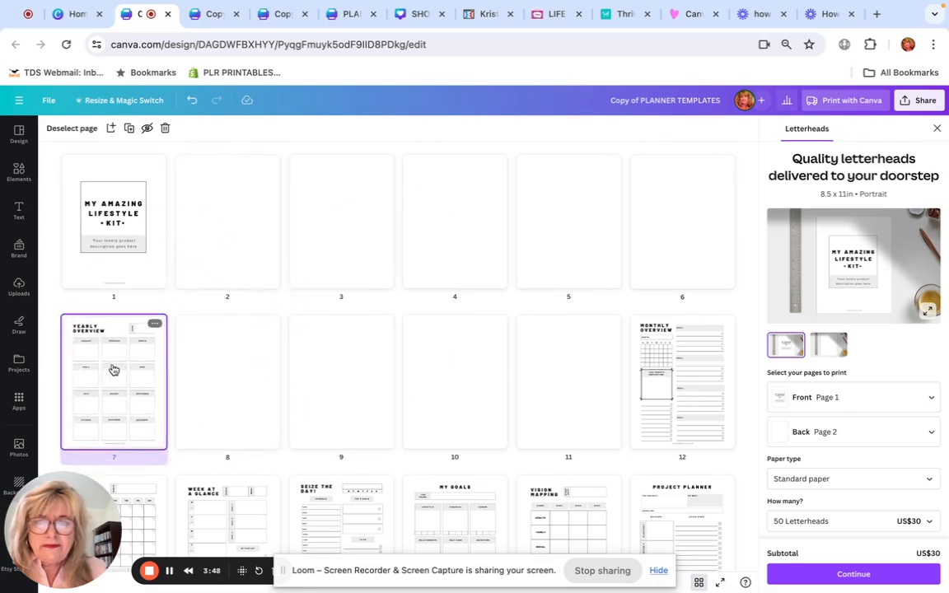
pyautogui.moveTo(114, 370); pyautogui.dragTo(338, 206)
pyautogui.moveTo(113, 380); pyautogui.dragTo(621, 264)
pyautogui.moveTo(112, 390); pyautogui.dragTo(46, 360)
pyautogui.moveTo(120, 390); pyautogui.dragTo(673, 241)
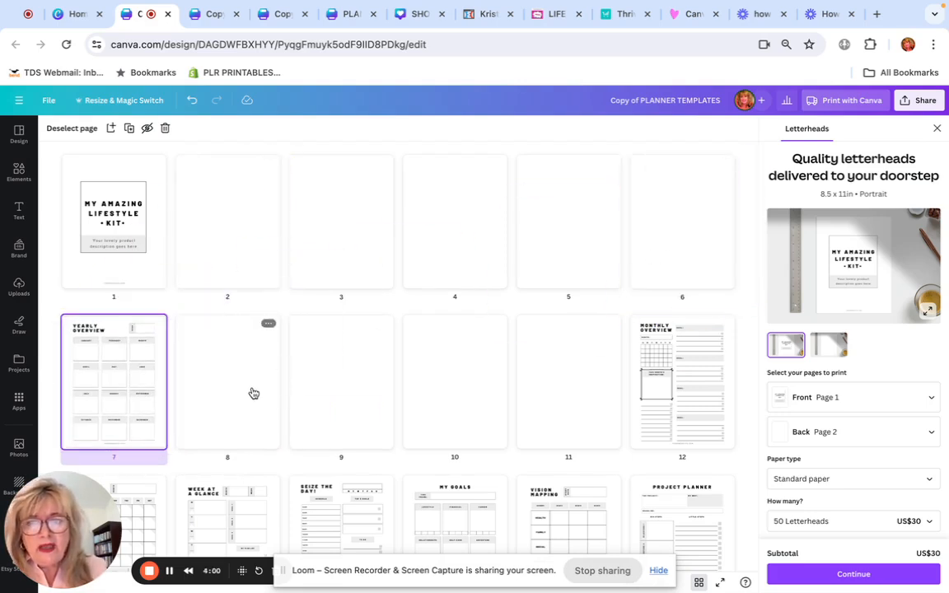
pyautogui.moveTo(143, 410); pyautogui.dragTo(227, 400)
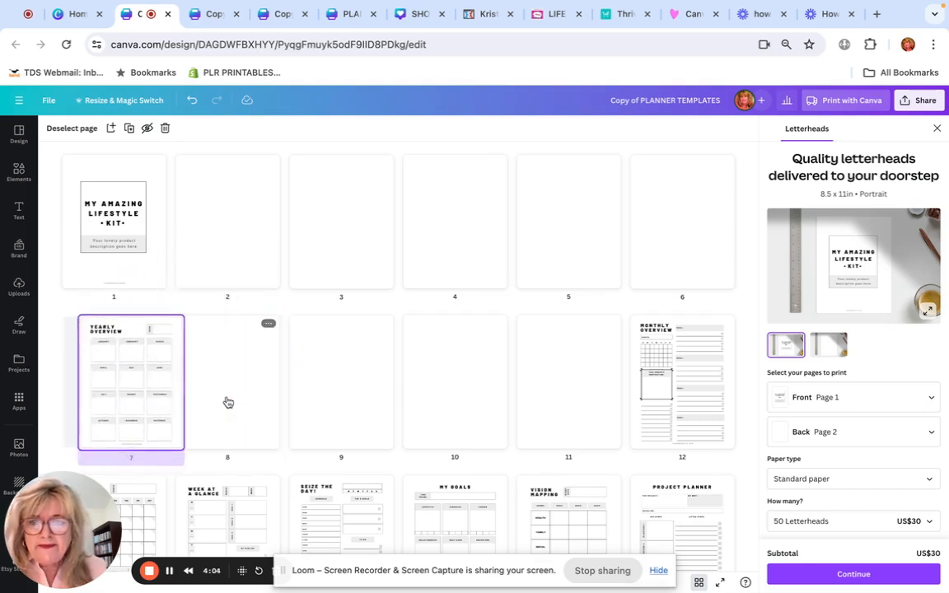
pyautogui.moveTo(121, 398); pyautogui.dragTo(246, 394)
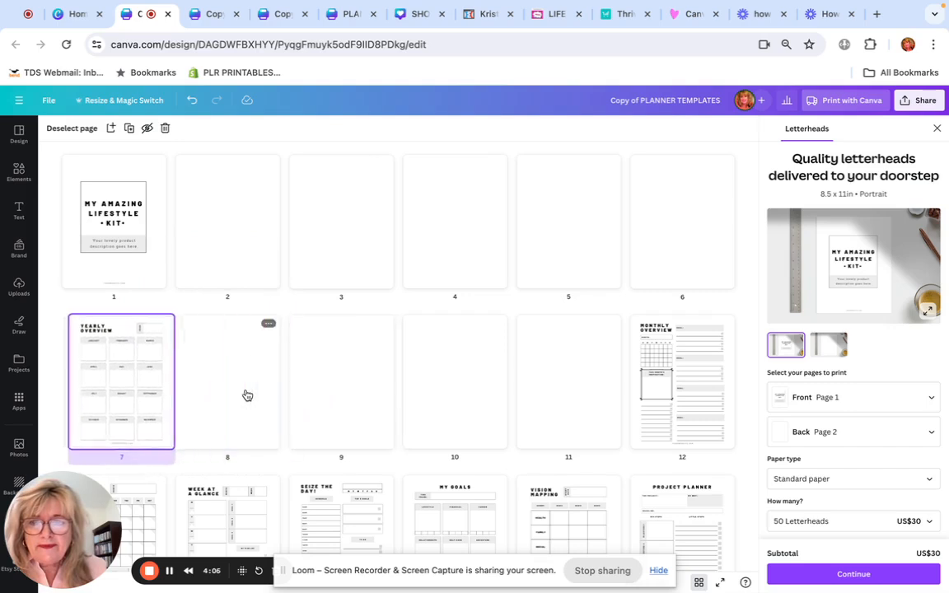
pyautogui.moveTo(123, 398); pyautogui.dragTo(240, 247)
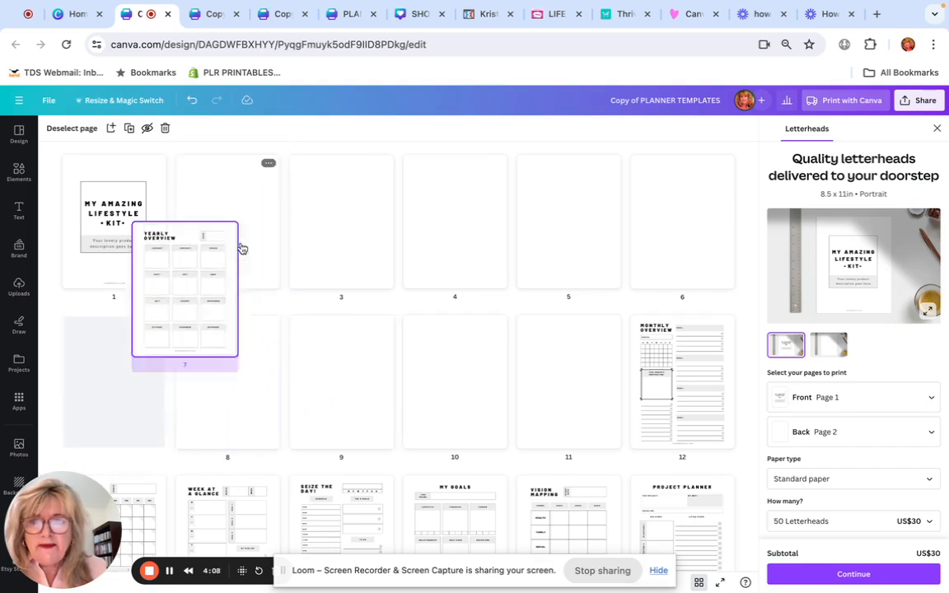
# Leave the grid view and move the Yearly Overview page up four places so it becomes page 3.
pyautogui.click(699, 583)
pyautogui.scroll(3, 508, 387)
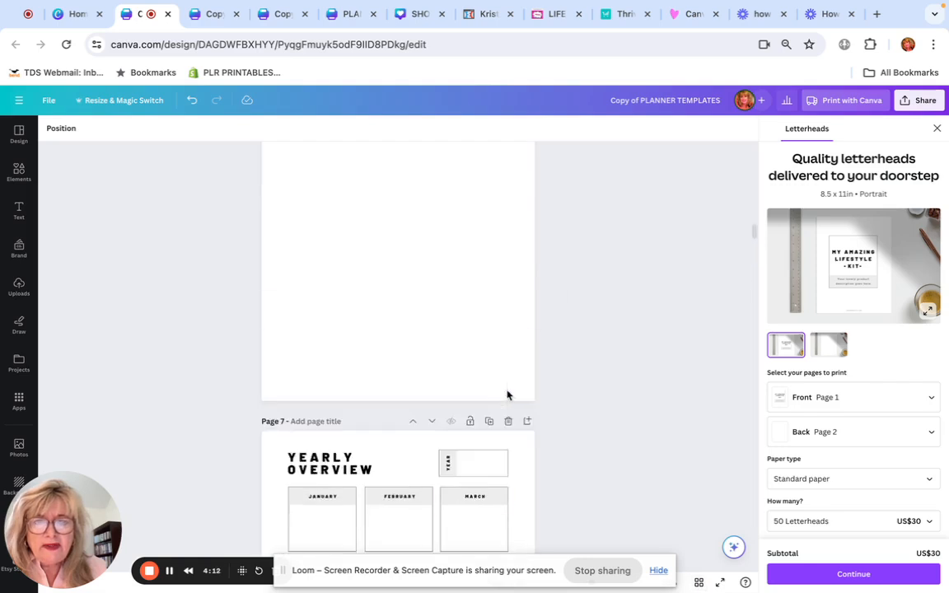
pyautogui.scroll(-3, 507, 395)
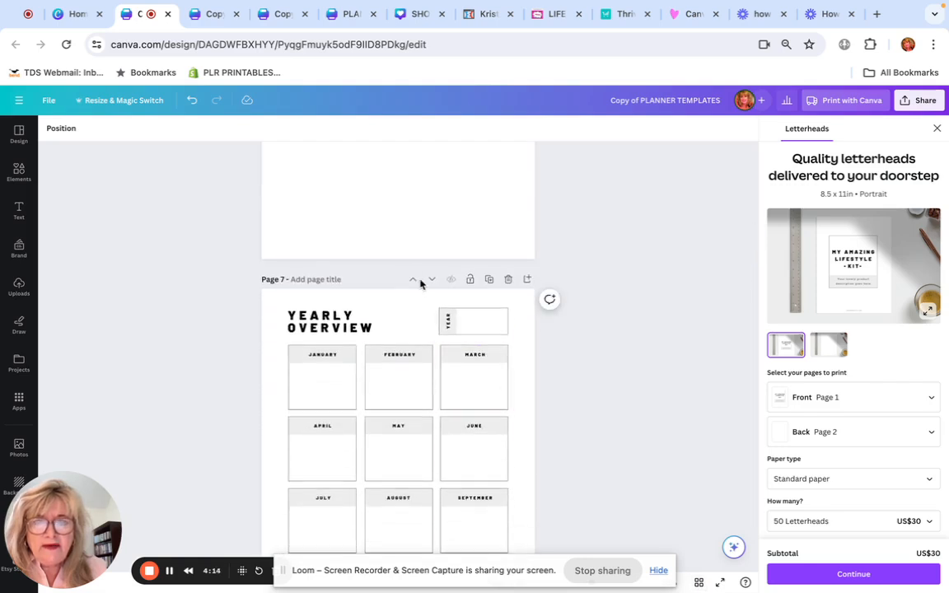
pyautogui.scroll(20, 411, 332)
pyautogui.scroll(-10, 409, 333)
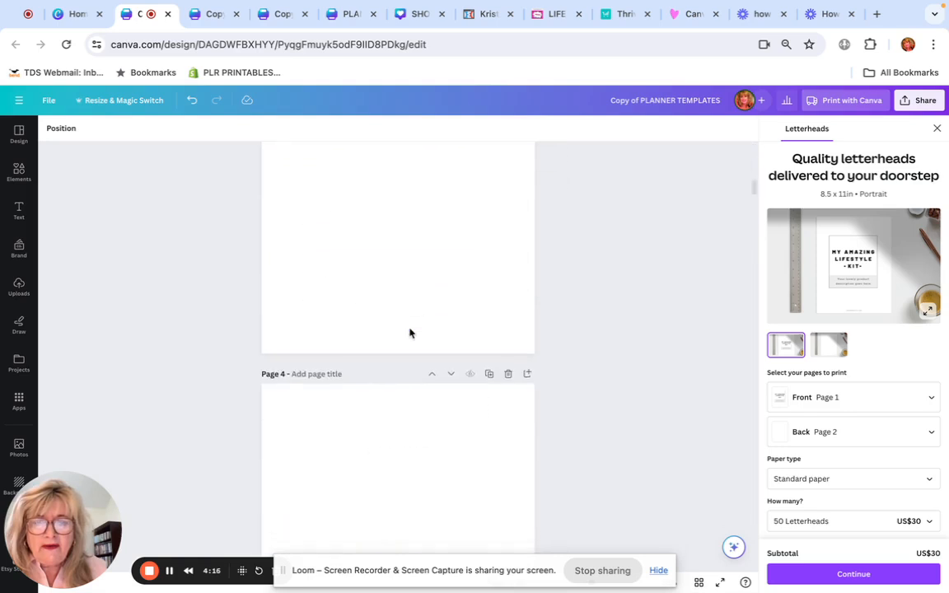
pyautogui.scroll(-15, 410, 333)
pyautogui.scroll(3, 407, 336)
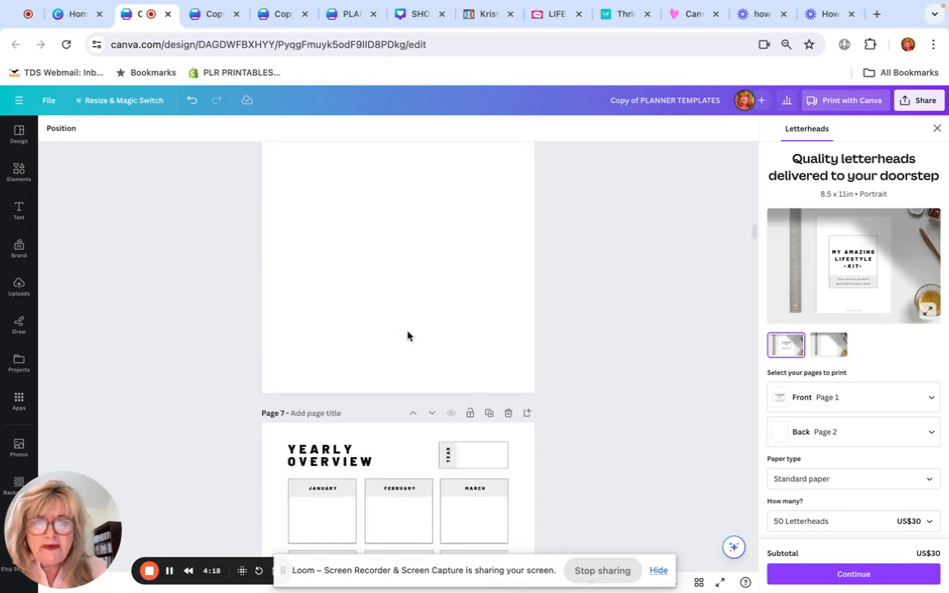
pyautogui.click(413, 414)
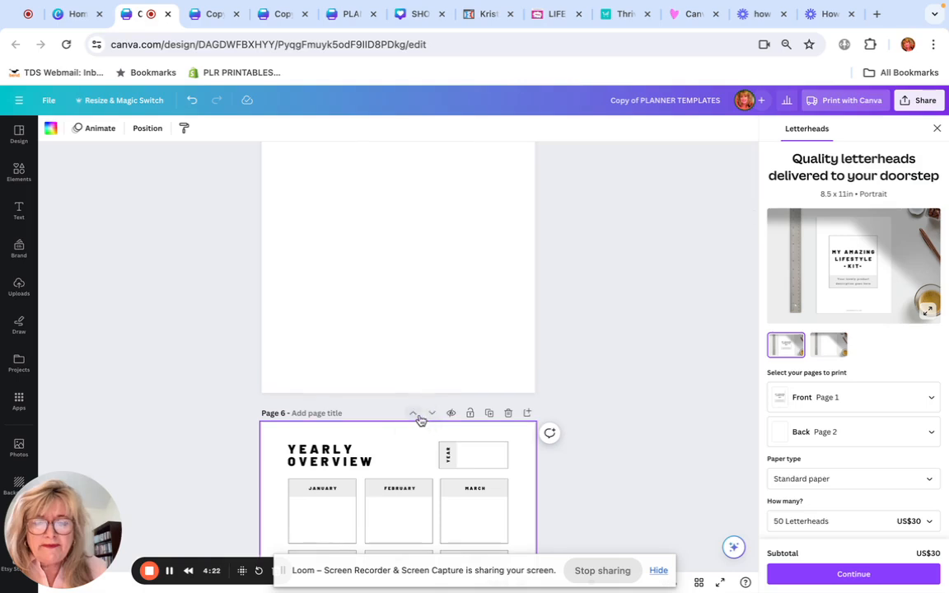
pyautogui.click(415, 414)
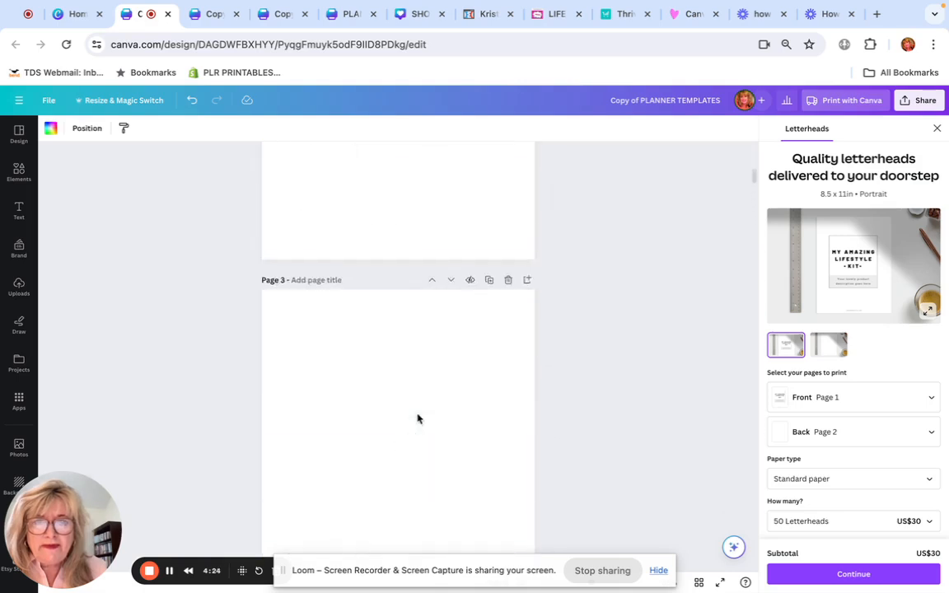
pyautogui.click(412, 427)
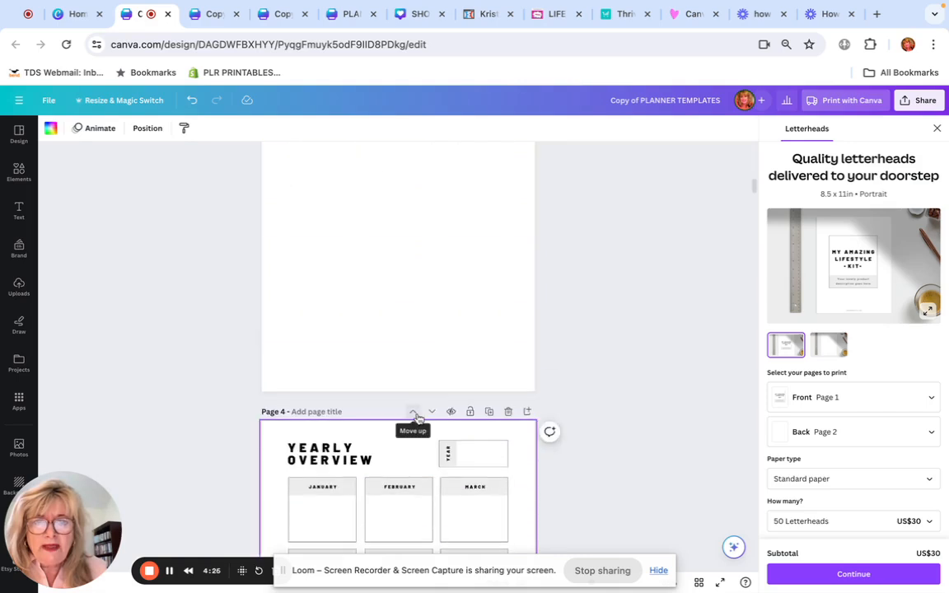
pyautogui.click(415, 413)
# Review the order of the first pages, from the cover to the blank page following the Yearly Overview.
pyautogui.scroll(5, 418, 418)
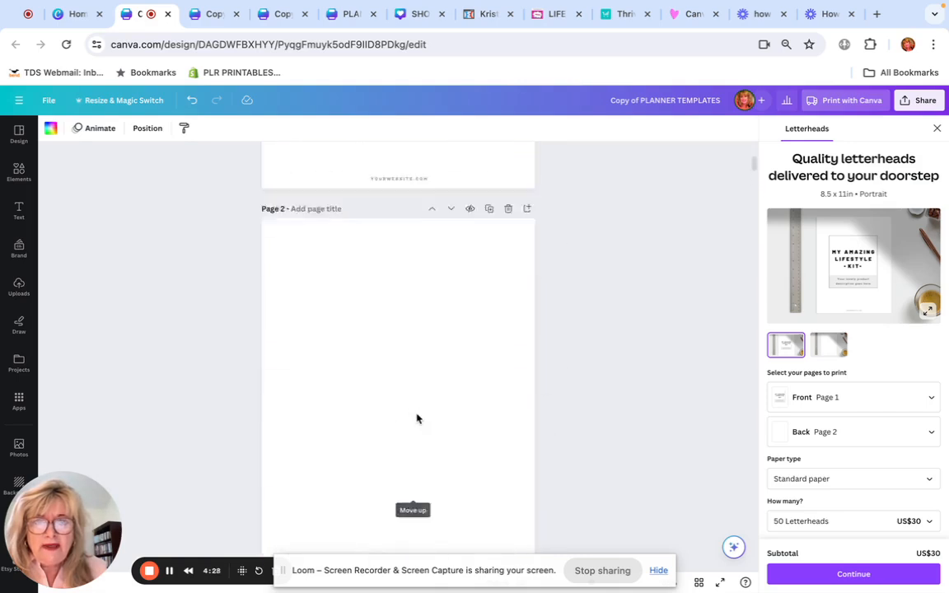
pyautogui.scroll(-3, 418, 418)
pyautogui.scroll(-5, 416, 418)
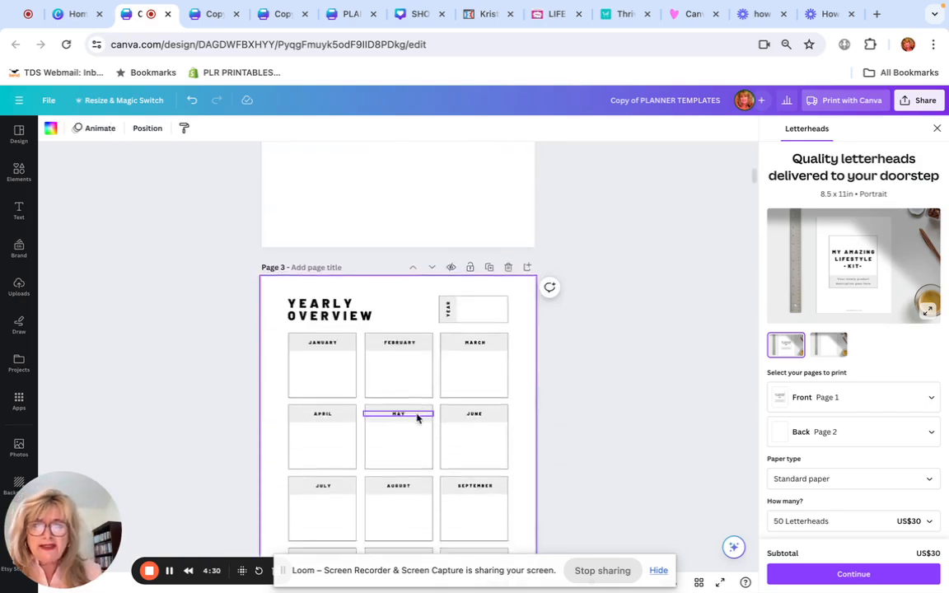
pyautogui.scroll(5, 208, 416)
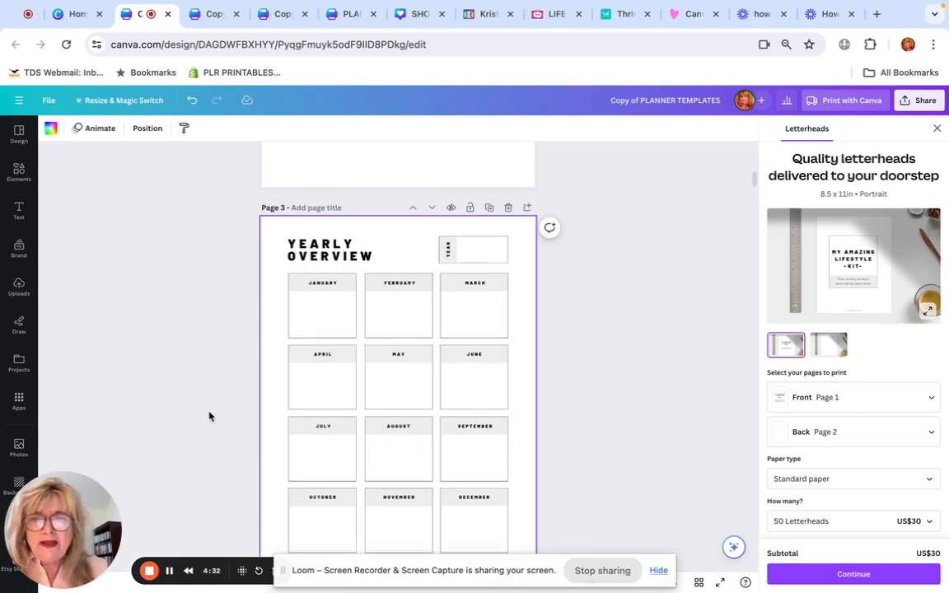
pyautogui.scroll(-6, 208, 417)
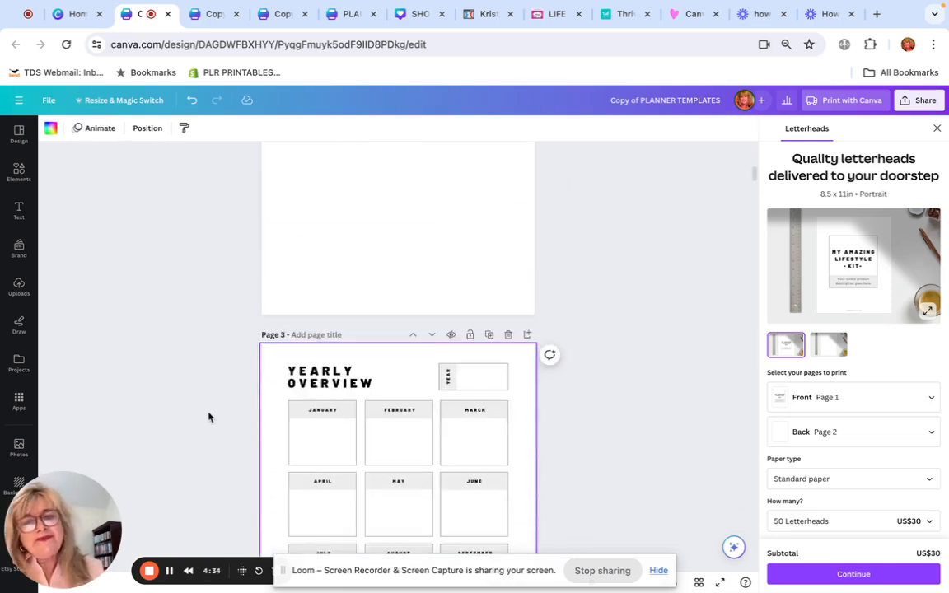
pyautogui.scroll(-3, 210, 414)
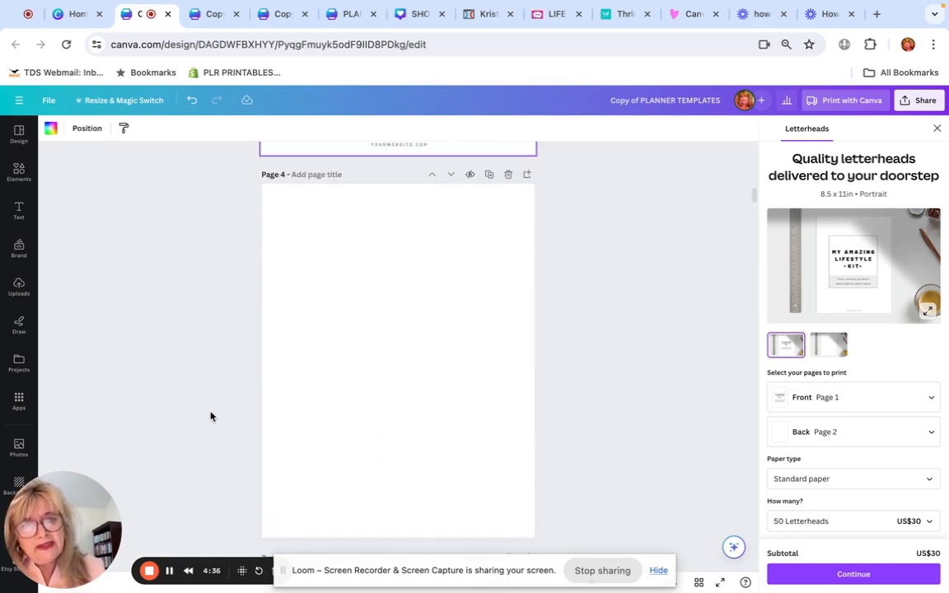
pyautogui.scroll(9, 211, 412)
pyautogui.scroll(5, 212, 389)
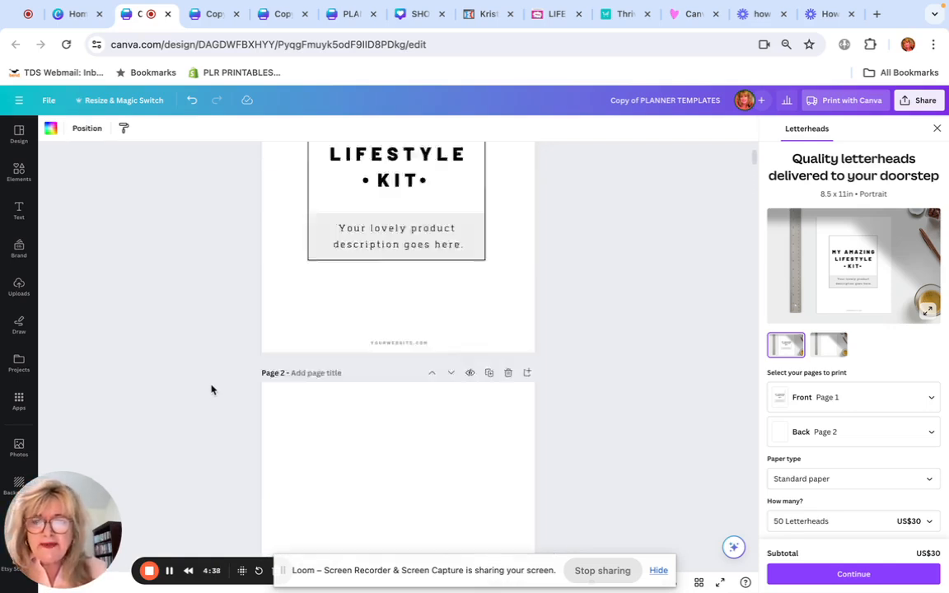
pyautogui.scroll(-3, 211, 388)
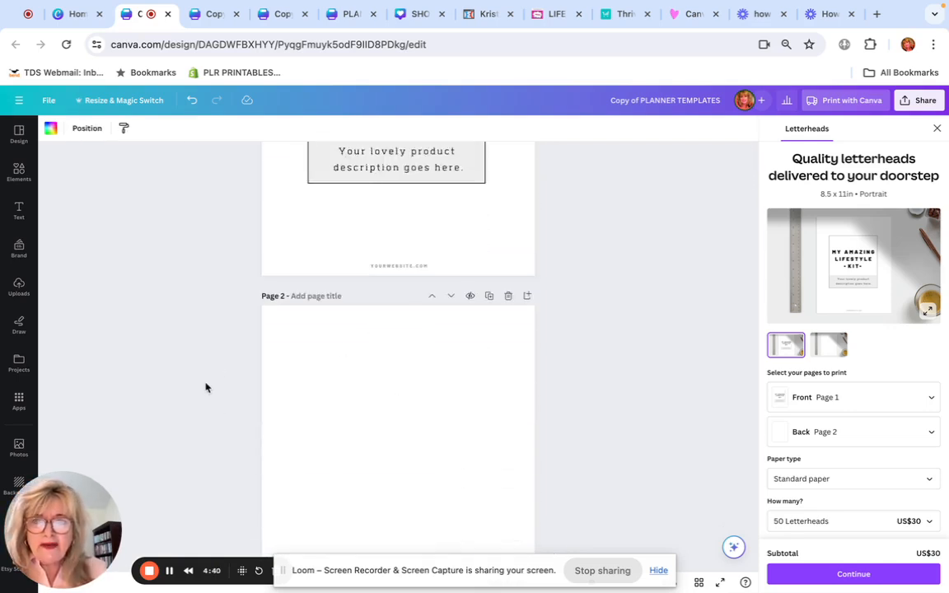
pyautogui.scroll(3, 206, 387)
pyautogui.scroll(-3, 205, 388)
pyautogui.scroll(1, 206, 389)
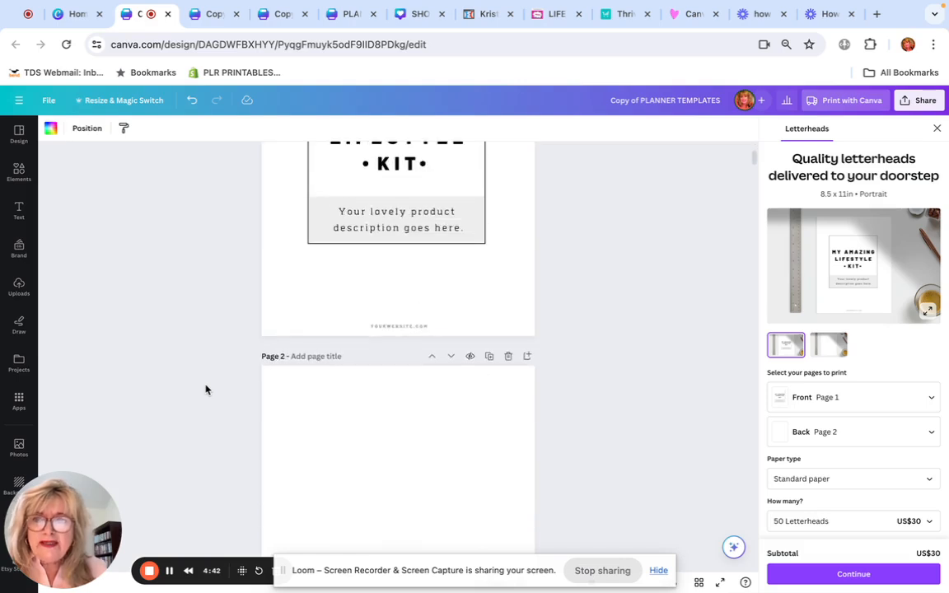
# Open the uploaded images for use on the cover page.
pyautogui.click(10, 182)
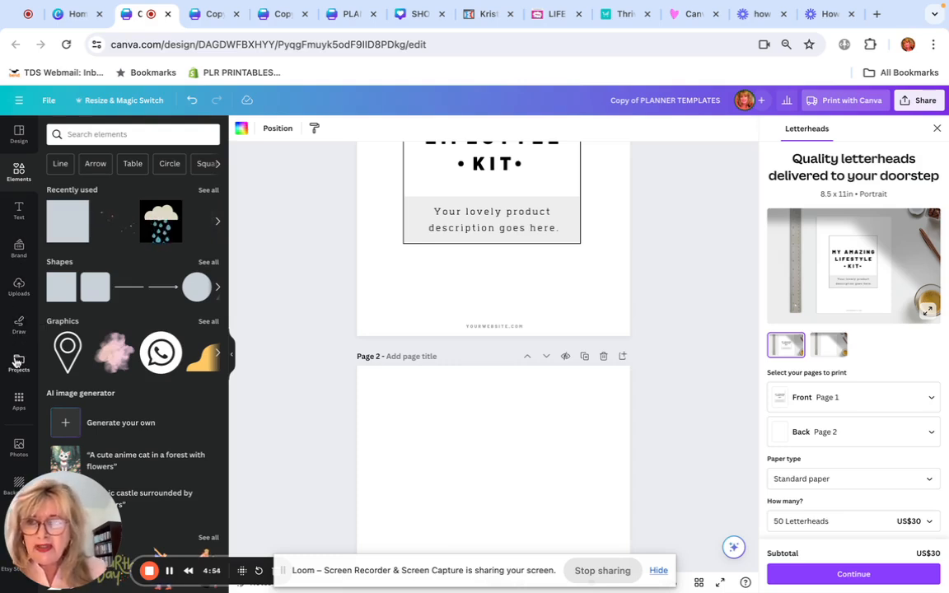
pyautogui.click(18, 288)
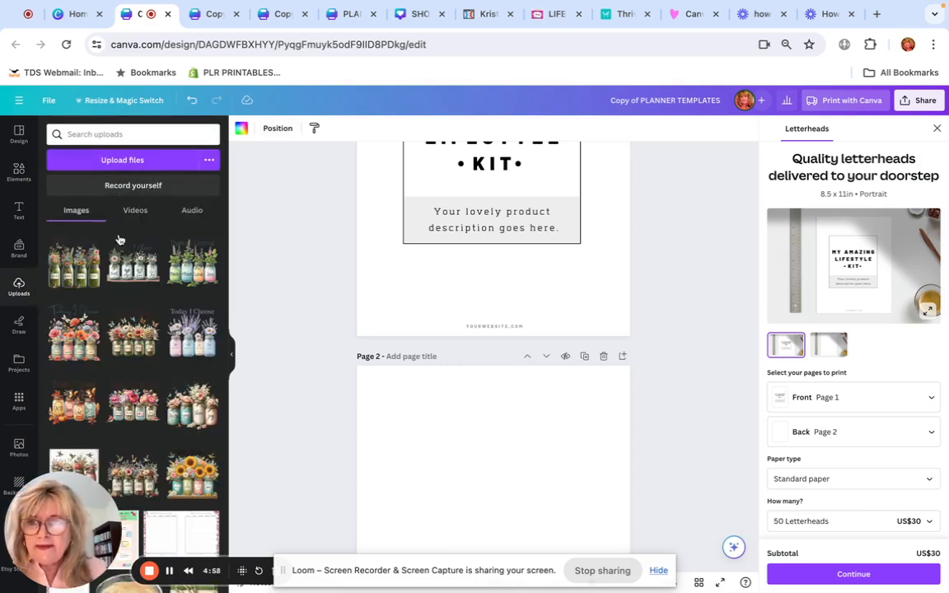
pyautogui.scroll(3, 445, 391)
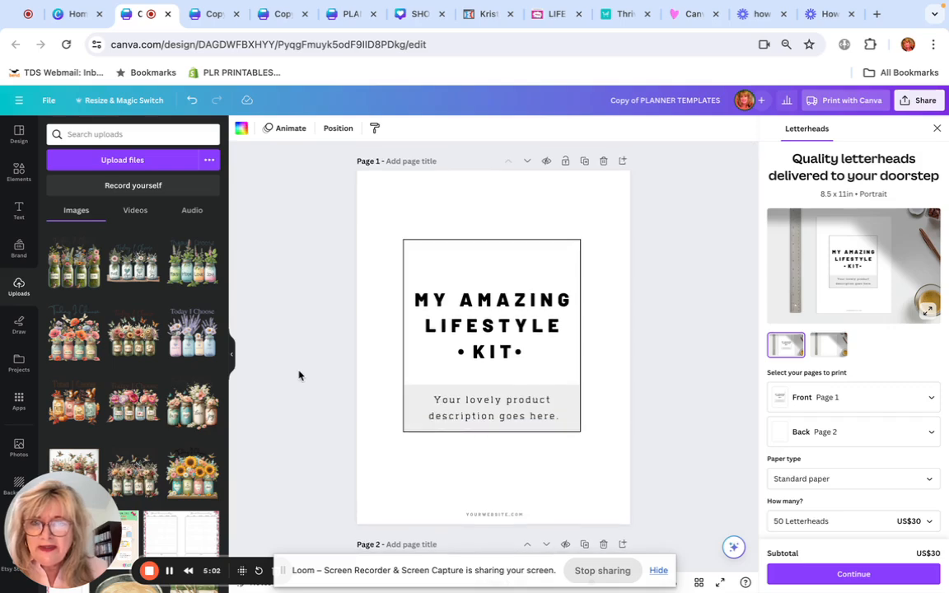
# Move the cover title to the foot of page 1 and delete the frame, the dots and the description box.
pyautogui.scroll(-1, 299, 375)
pyautogui.click(448, 257)
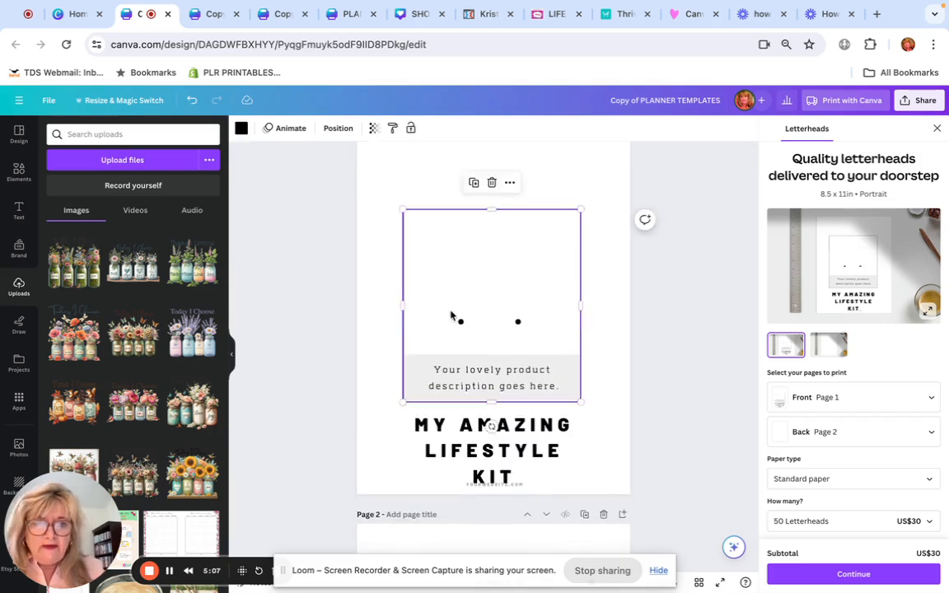
pyautogui.press('Delete')
pyautogui.moveTo(431, 318); pyautogui.dragTo(588, 400)
pyautogui.press('Delete')
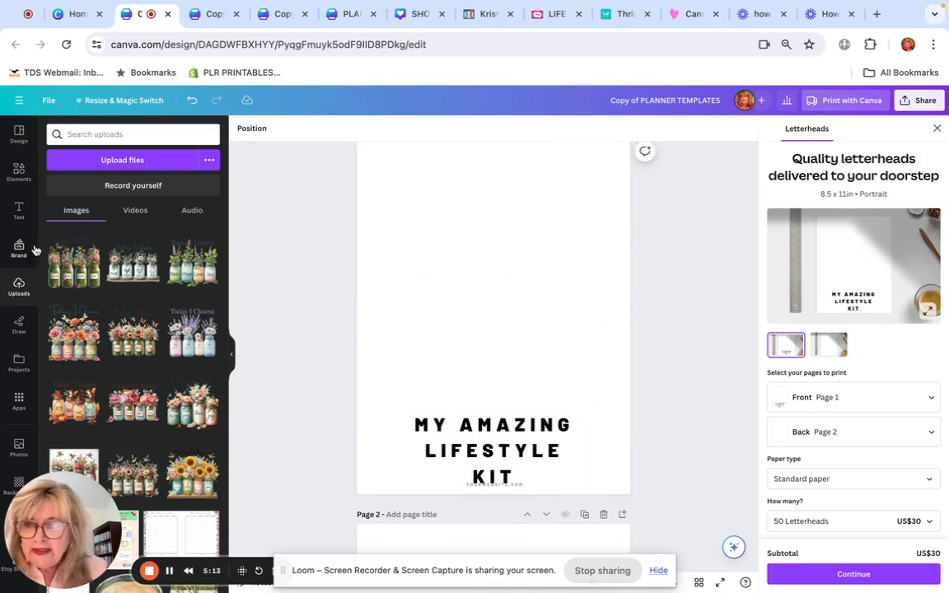
# Place the uploaded lavender jars image reading "Today I Choose" on the cover, enlarge it to nearly the page width and centre it.
pyautogui.moveTo(169, 331); pyautogui.dragTo(408, 241)
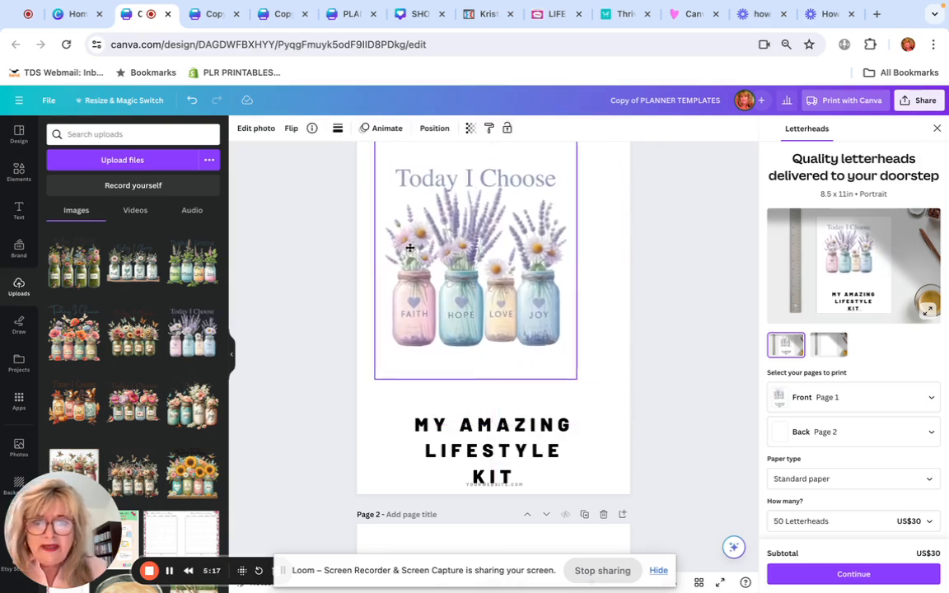
pyautogui.scroll(1, 329, 387)
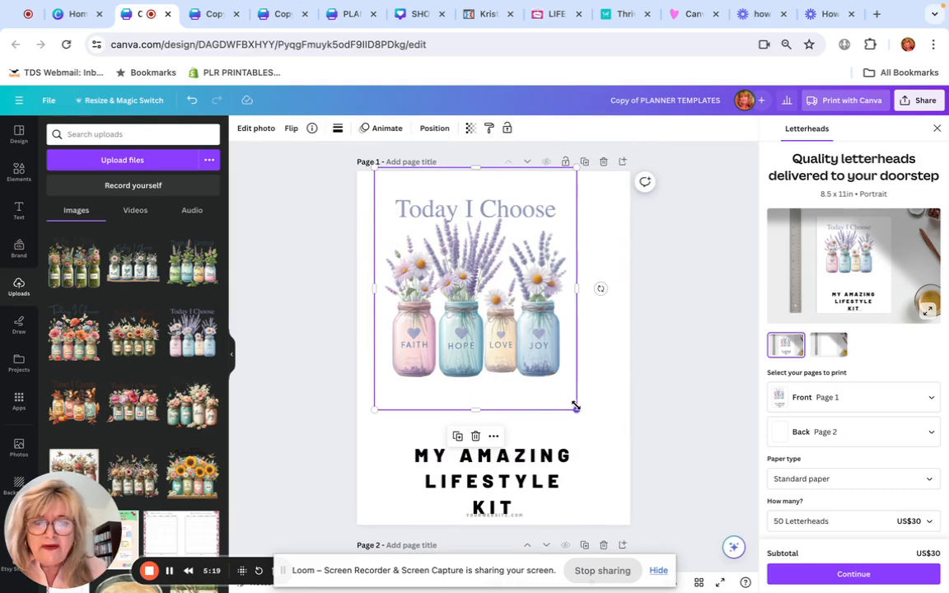
pyautogui.moveTo(575, 406); pyautogui.dragTo(628, 470)
pyautogui.moveTo(535, 362); pyautogui.dragTo(525, 360)
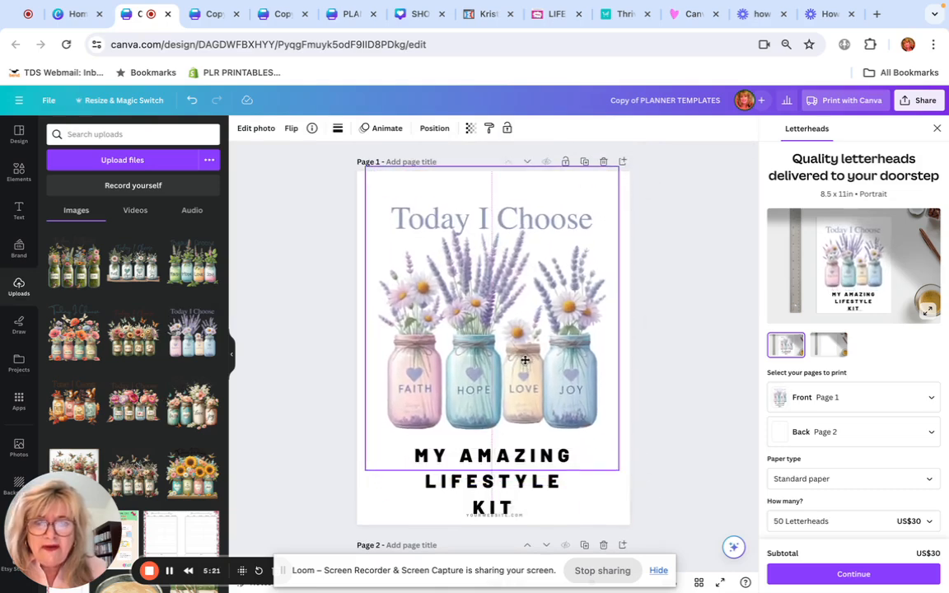
pyautogui.click(644, 383)
pyautogui.scroll(-1, 643, 385)
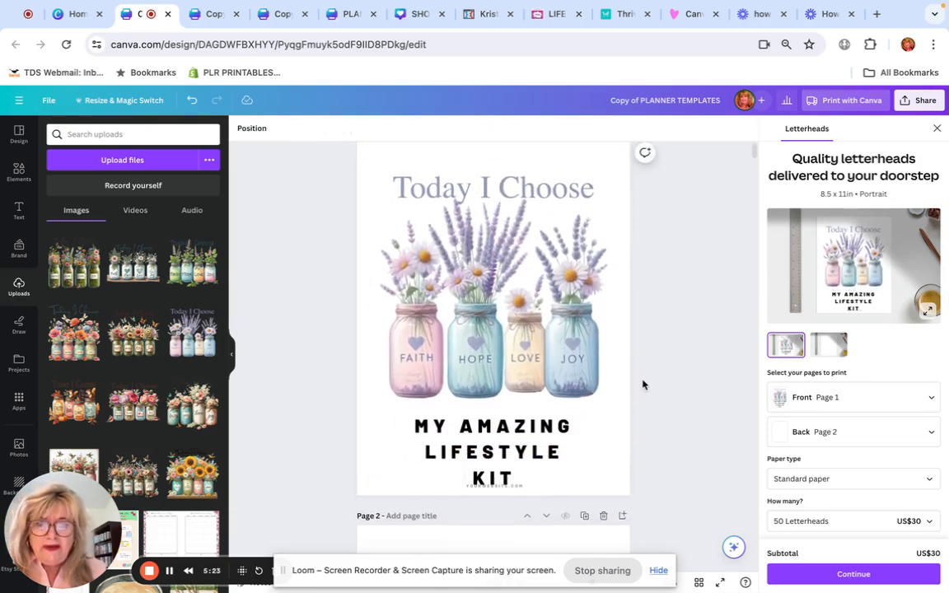
# Delete the website address at the foot of the cover and position the title just below the jars.
pyautogui.scroll(-2, 644, 384)
pyautogui.click(518, 352)
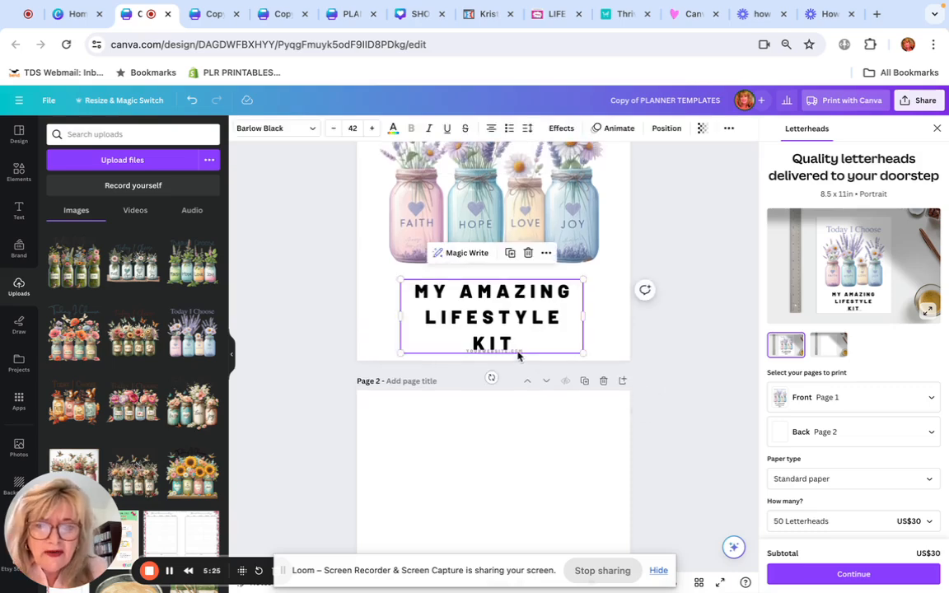
pyautogui.click(521, 350)
pyautogui.moveTo(463, 321); pyautogui.dragTo(477, 263)
pyautogui.click(659, 323)
pyautogui.click(486, 352)
pyautogui.press('Delete')
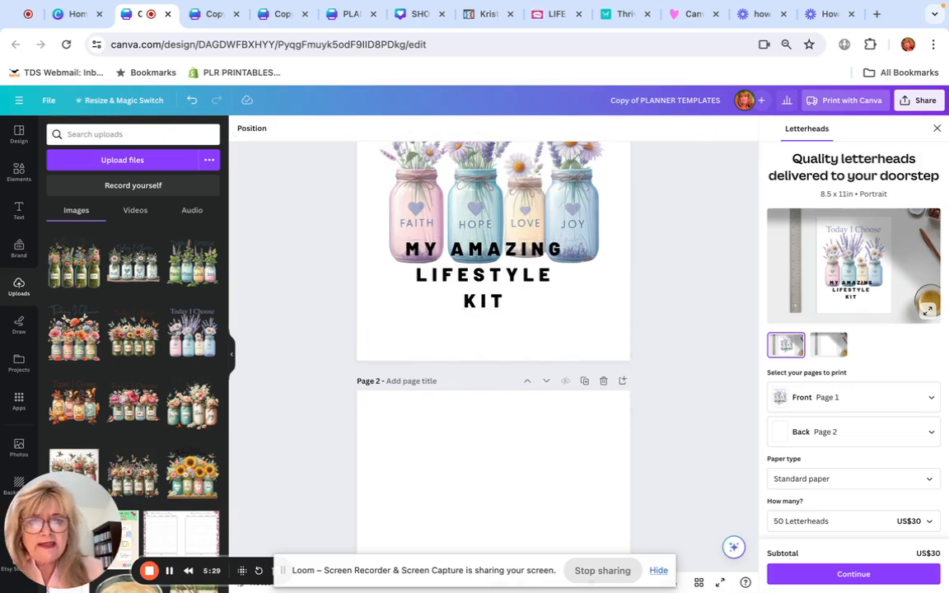
pyautogui.moveTo(495, 300); pyautogui.dragTo(499, 341)
# Replace the word KIT in the cover title with PLANNER so it reads MY AMAZING LIFESTYLE PLANNER.
pyautogui.click(512, 338)
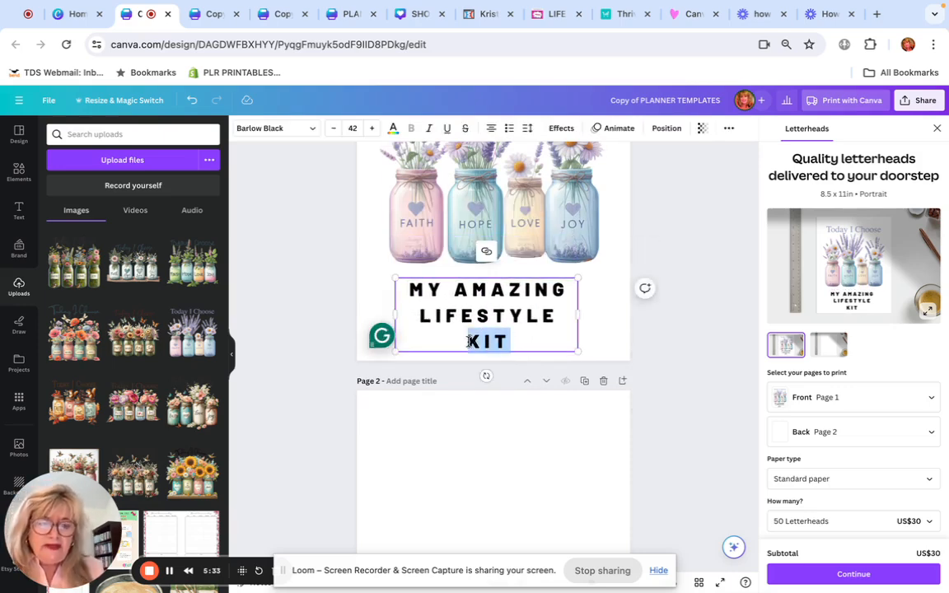
pyautogui.press('BackSpace')
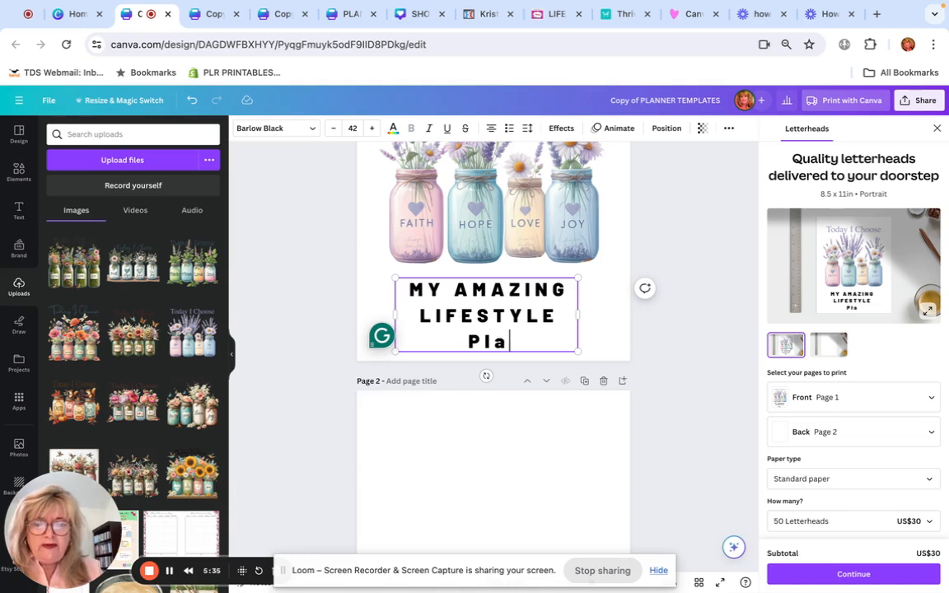
pyautogui.write('LA')
pyautogui.press('BackSpace')
pyautogui.press('BackSpace')
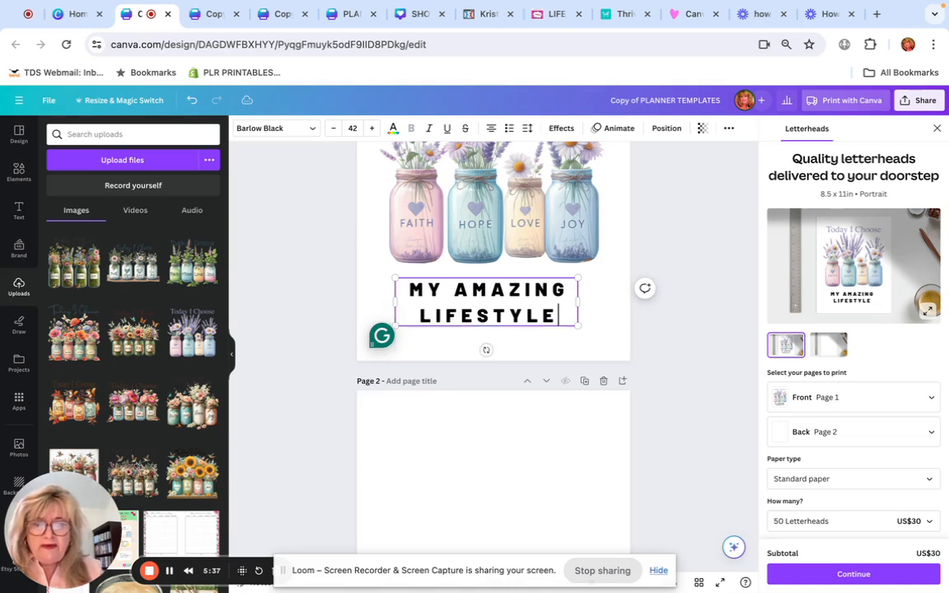
pyautogui.write('PLANNER')
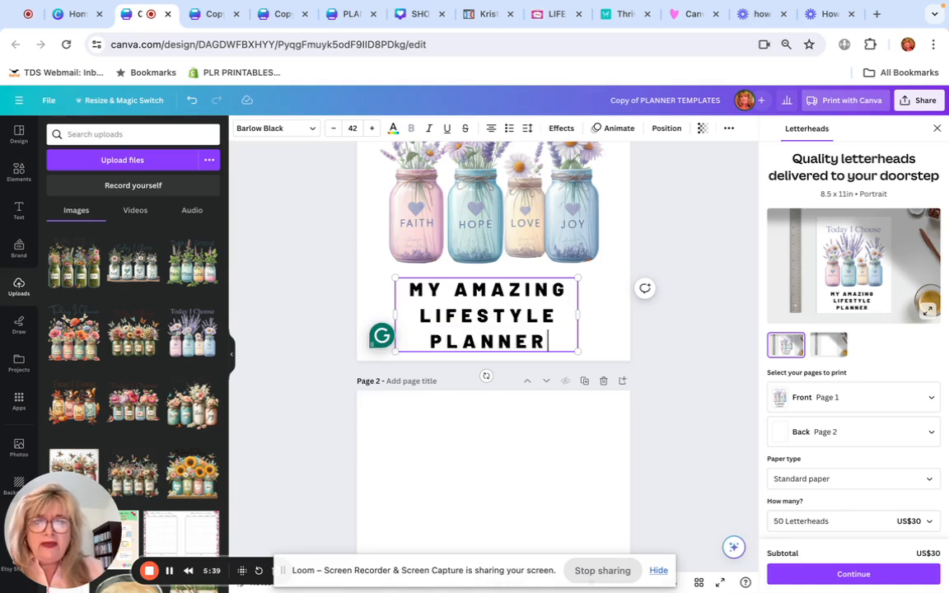
pyautogui.click(668, 310)
# Place the uploaded peony jars image with birds, reading "Today I Choose", on blank page 2.
pyautogui.moveTo(117, 393); pyautogui.dragTo(429, 470)
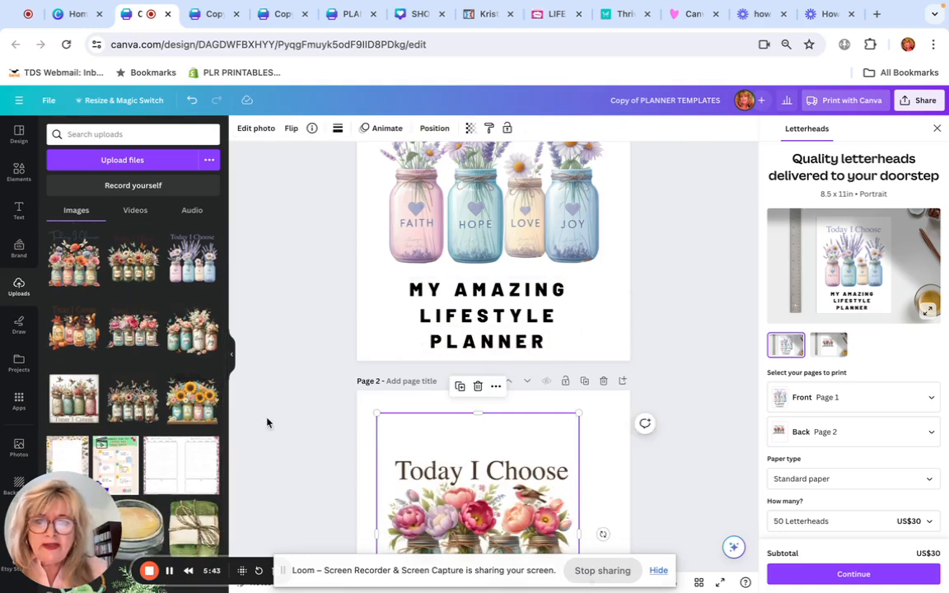
pyautogui.scroll(-3, 567, 476)
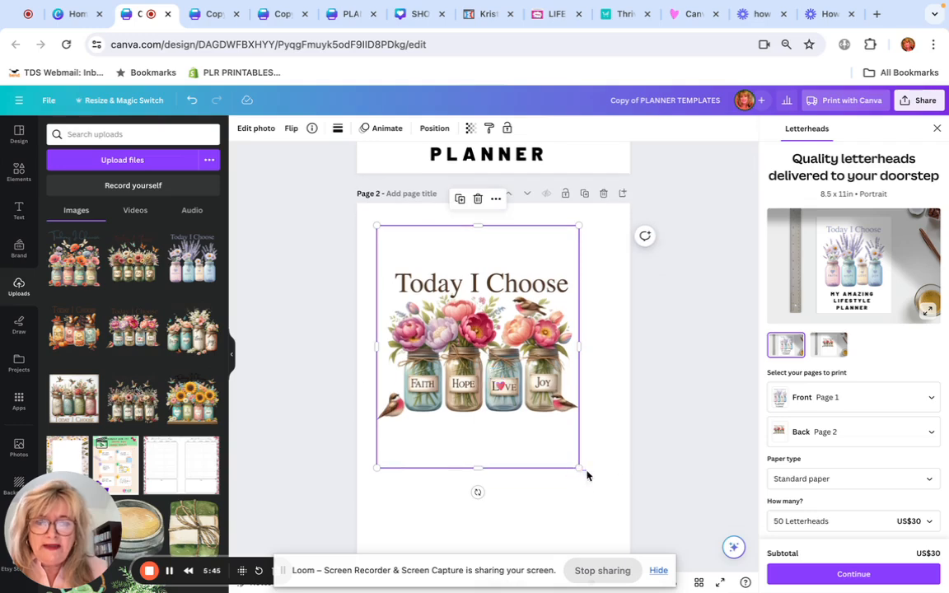
# Try to enlarge the peony jars image inside its crop frame on page 2, and undo the crop.
pyautogui.doubleClick(506, 376)
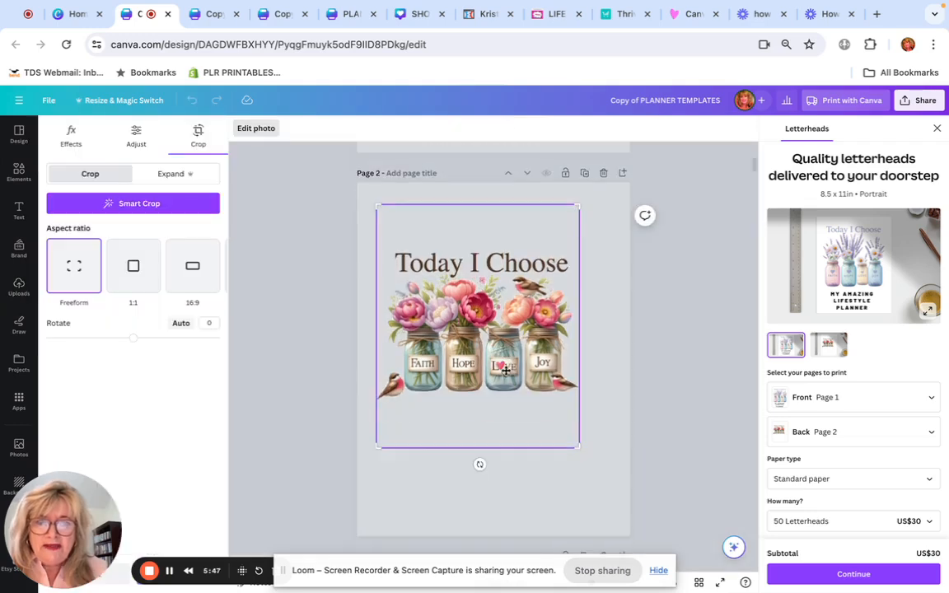
pyautogui.scroll(-3, 505, 377)
pyautogui.scroll(3, 571, 421)
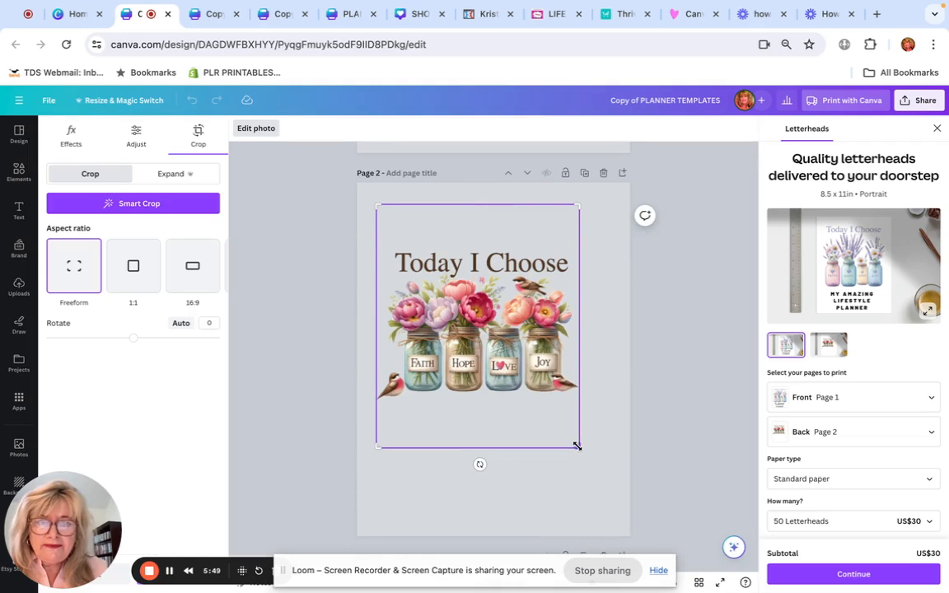
pyautogui.moveTo(576, 446); pyautogui.dragTo(642, 523)
pyautogui.moveTo(555, 425); pyautogui.dragTo(540, 406)
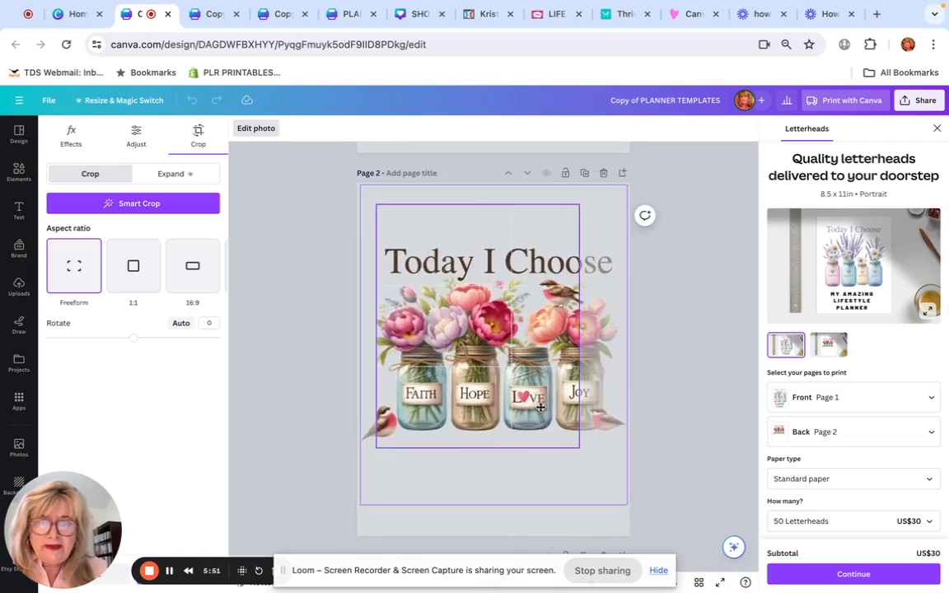
pyautogui.click(663, 393)
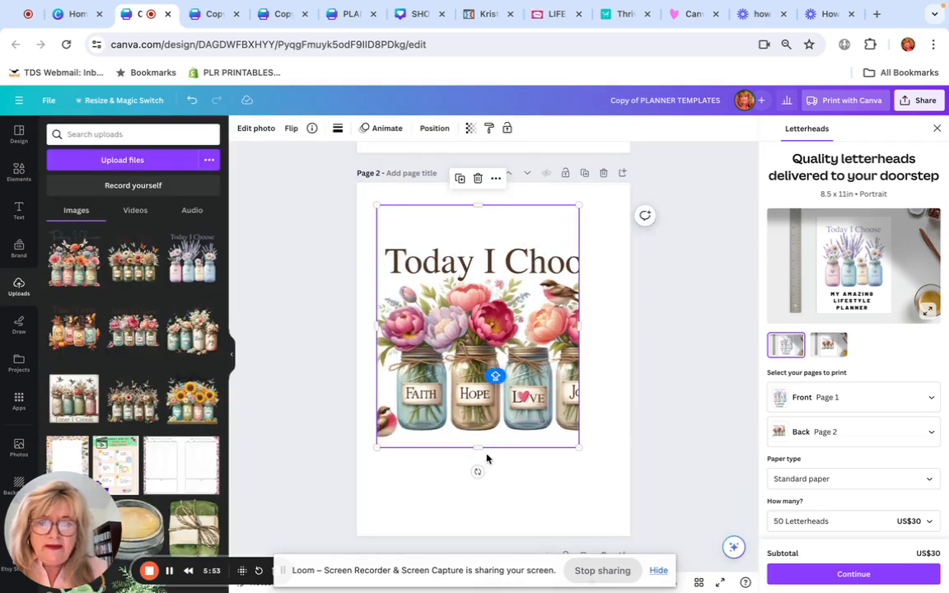
pyautogui.click(192, 102)
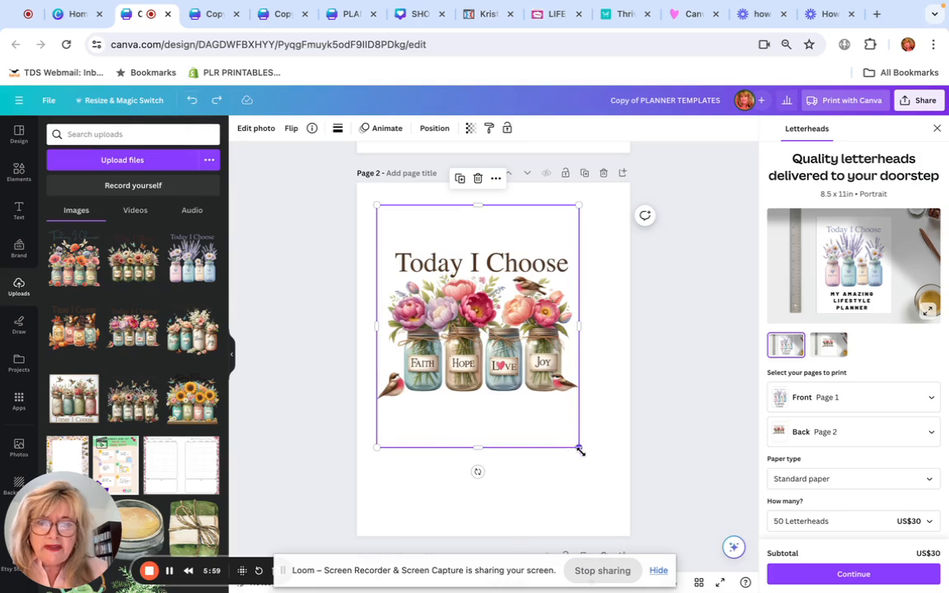
# Enlarge the whole peony jars image on page 2 to about 8.4 by 10.1 in and position it across the page.
pyautogui.moveTo(579, 449); pyautogui.dragTo(633, 511)
pyautogui.moveTo(515, 433); pyautogui.dragTo(502, 427)
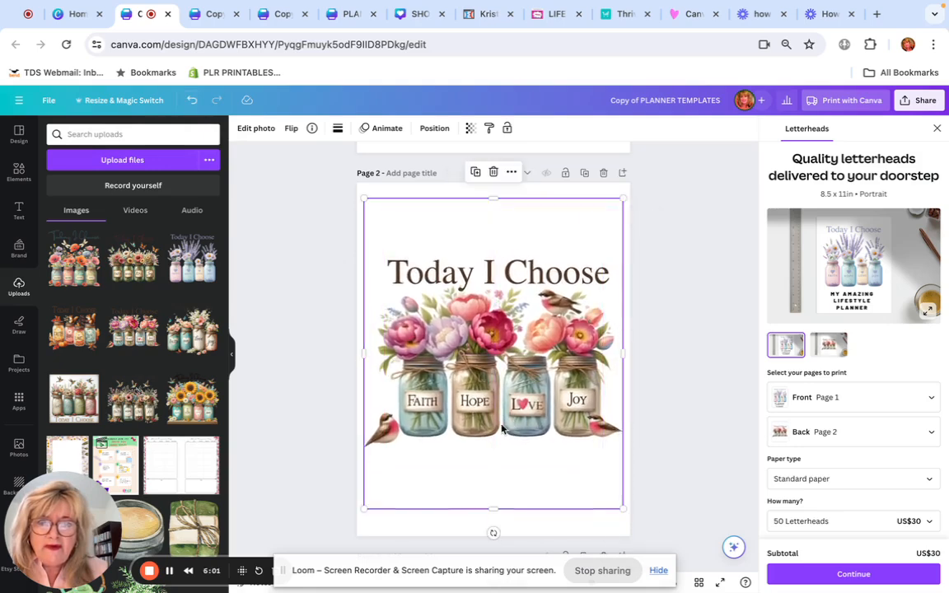
pyautogui.moveTo(363, 511); pyautogui.dragTo(354, 520)
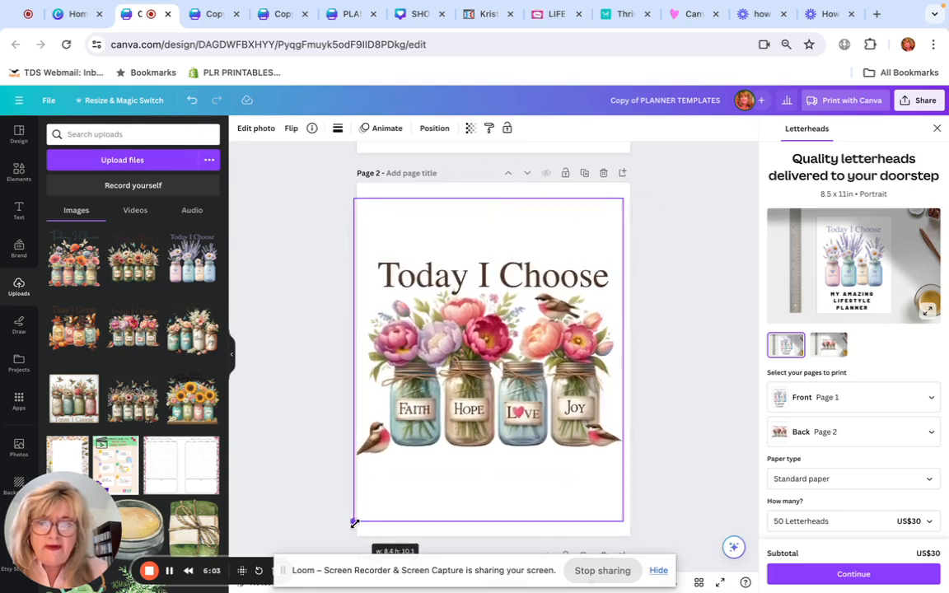
pyautogui.moveTo(426, 446); pyautogui.dragTo(426, 440)
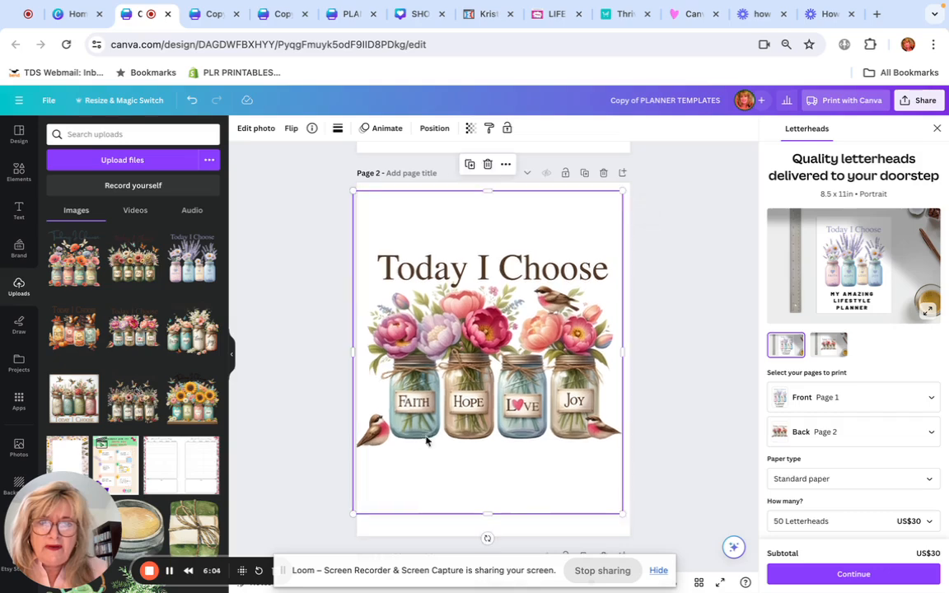
pyautogui.click(696, 423)
pyautogui.scroll(2, 691, 424)
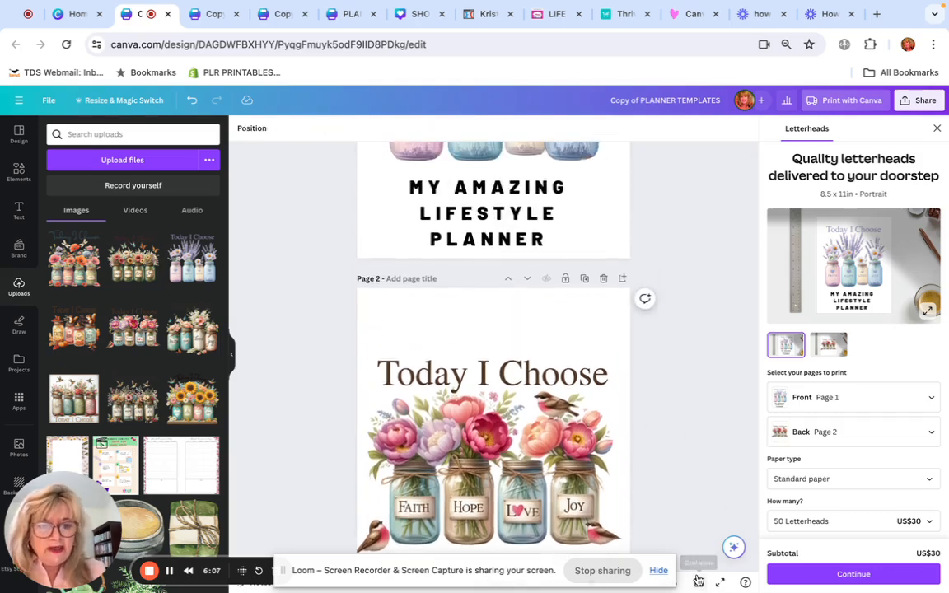
# Compare the two cover designs among all page thumbnails and open the Yearly Overview on page 3.
pyautogui.click(697, 582)
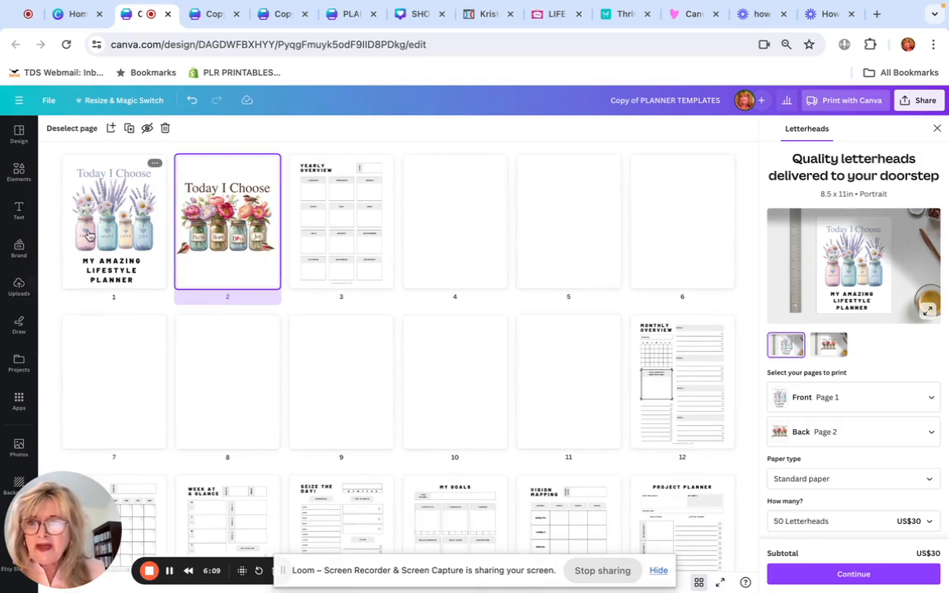
pyautogui.click(97, 207)
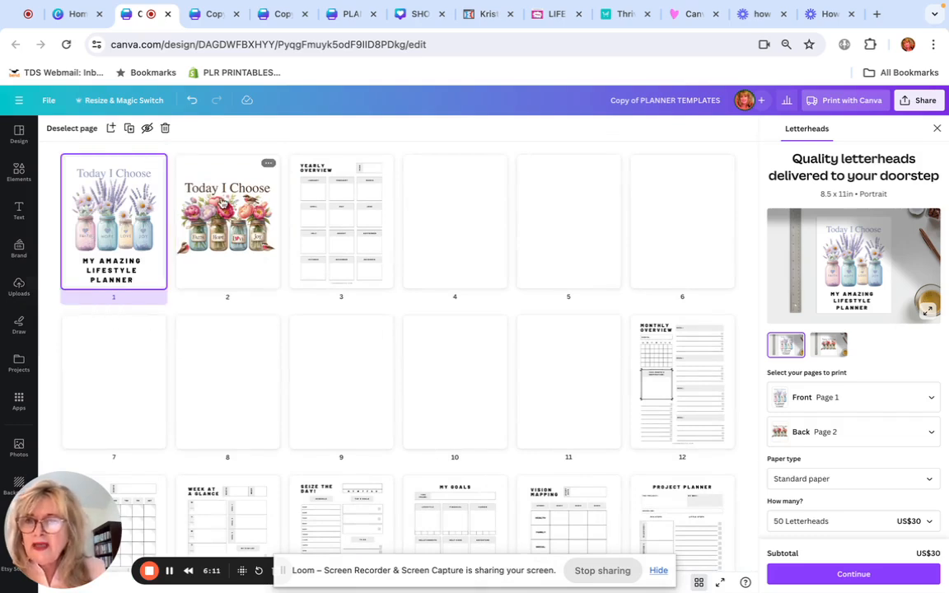
pyautogui.click(220, 214)
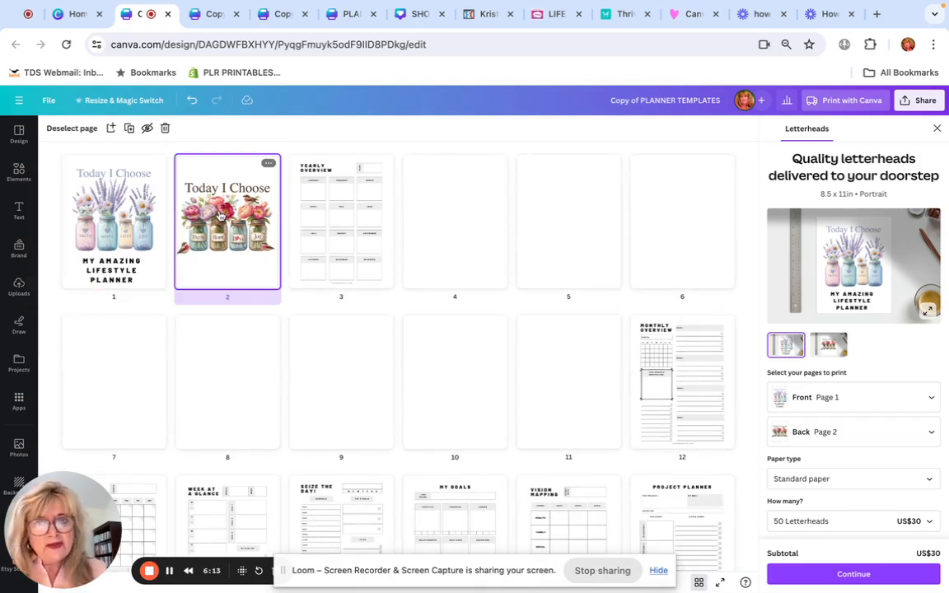
pyautogui.click(334, 205)
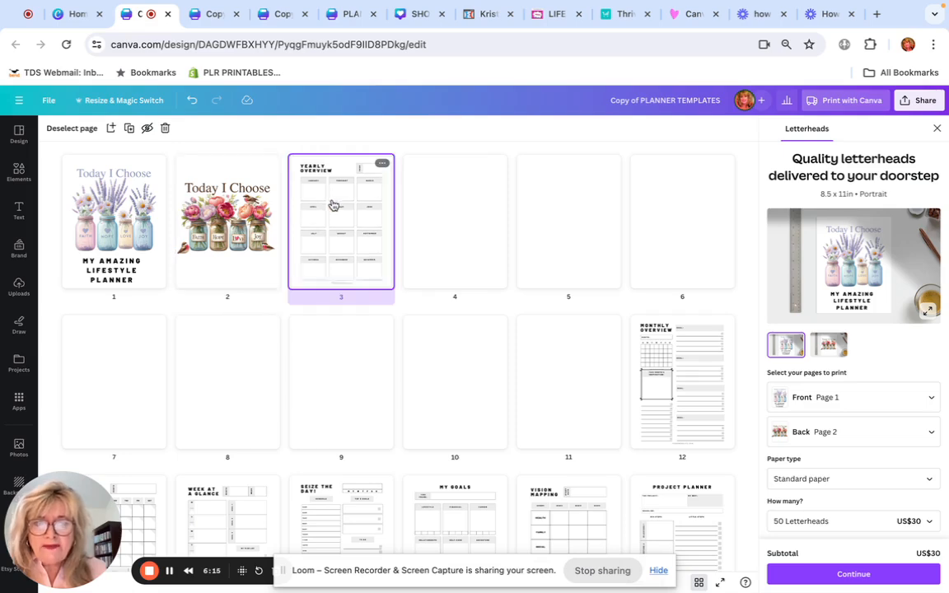
pyautogui.click(699, 583)
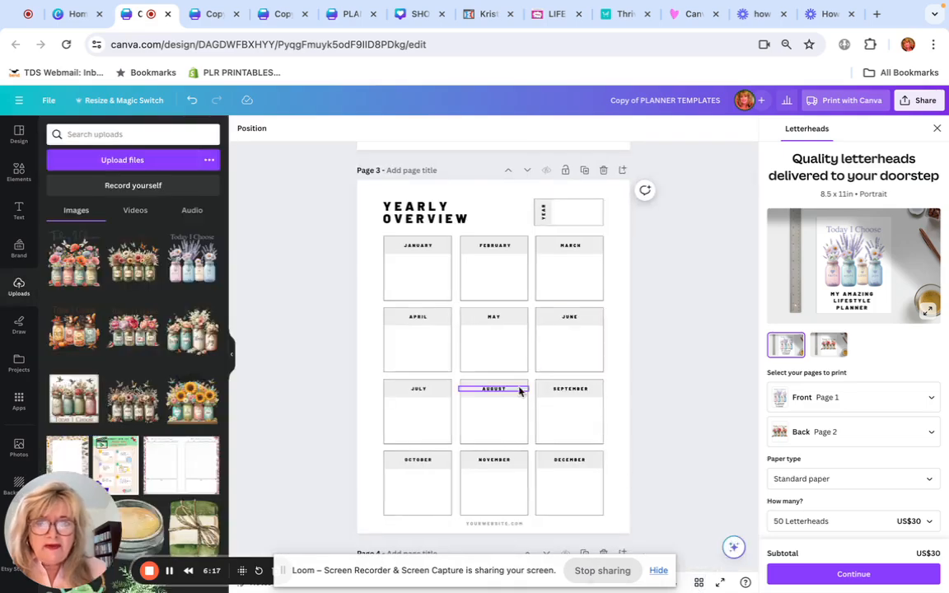
# Review the planning and finance pages, from Monthly Overview on page 12 to Financial Snapshot on page 22.
pyautogui.scroll(-20, 508, 398)
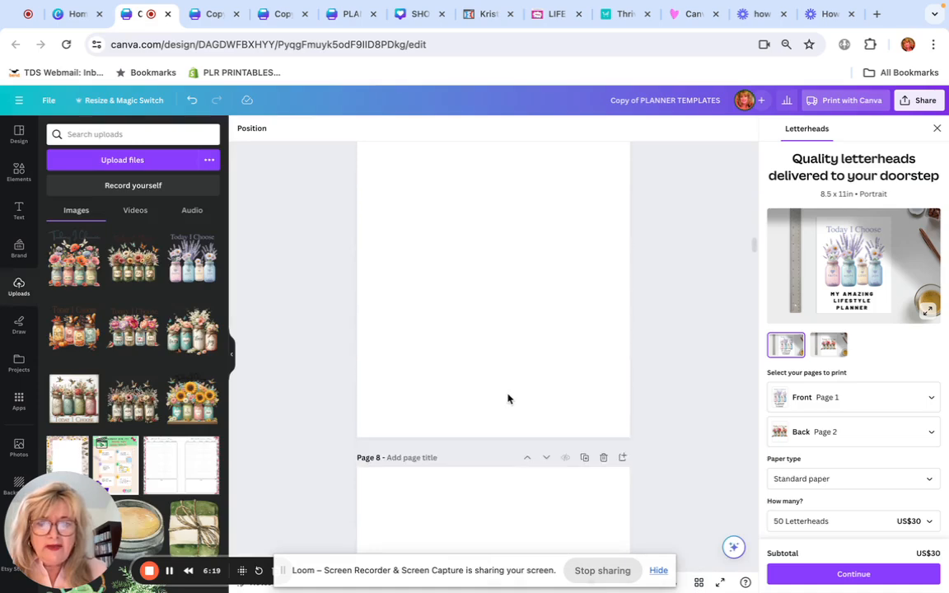
pyautogui.scroll(-20, 508, 398)
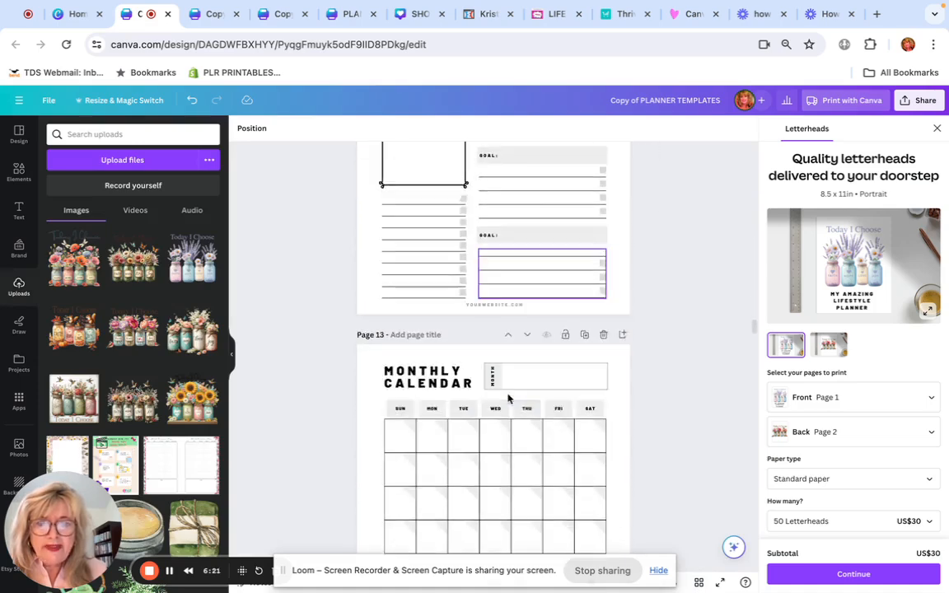
pyautogui.scroll(3, 508, 398)
pyautogui.scroll(-2, 508, 398)
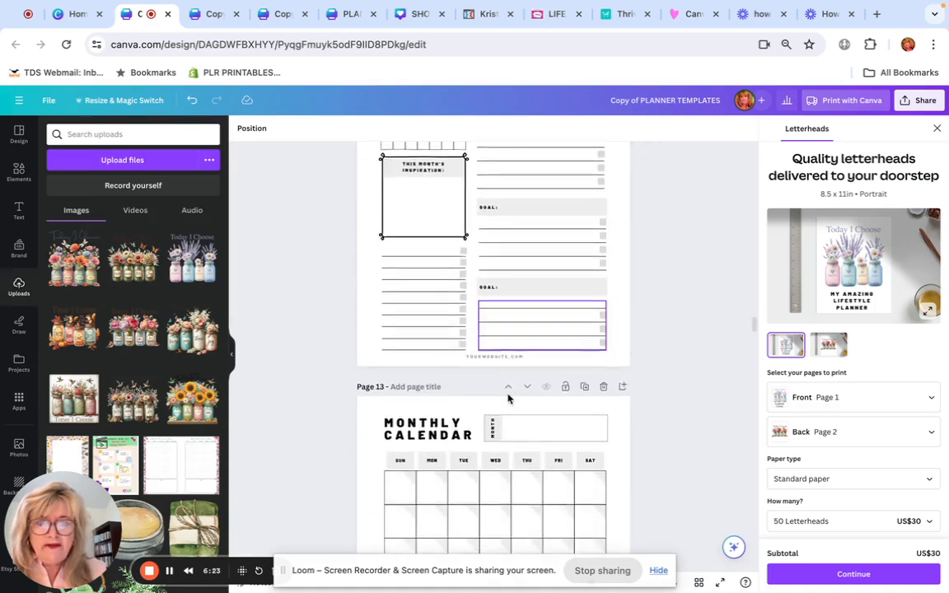
pyautogui.scroll(-5, 508, 398)
pyautogui.scroll(-11, 508, 398)
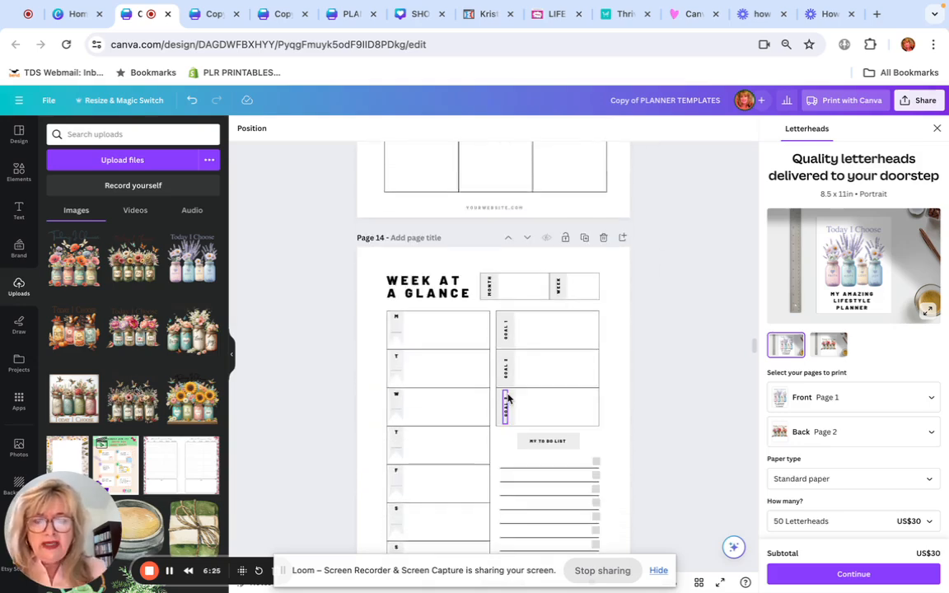
pyautogui.scroll(-10, 508, 398)
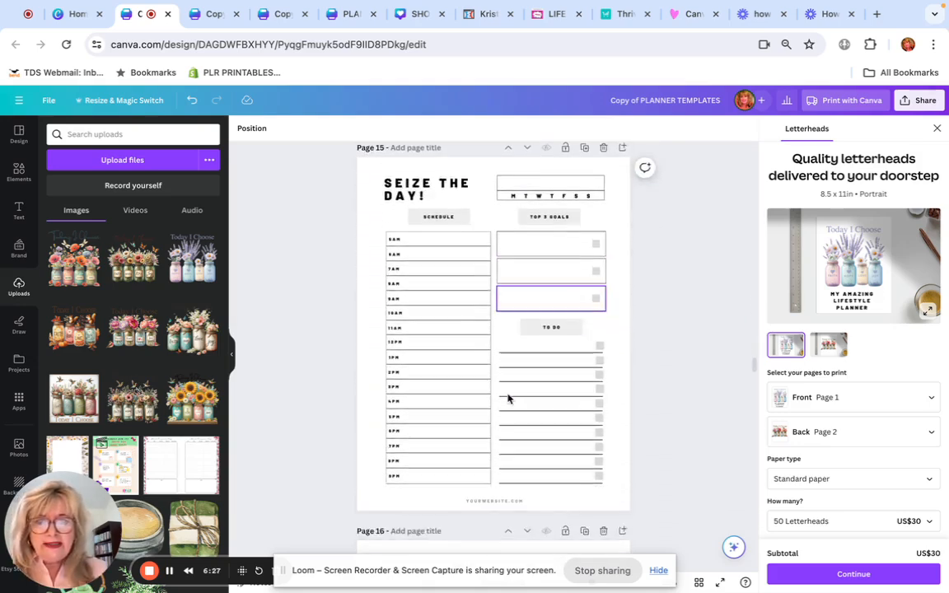
pyautogui.scroll(-12, 508, 398)
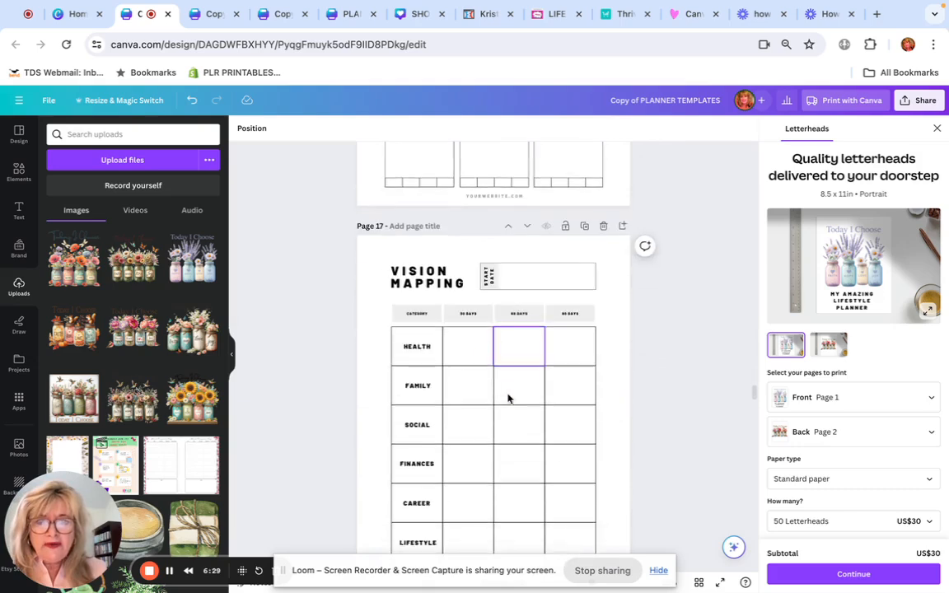
pyautogui.scroll(-3, 508, 398)
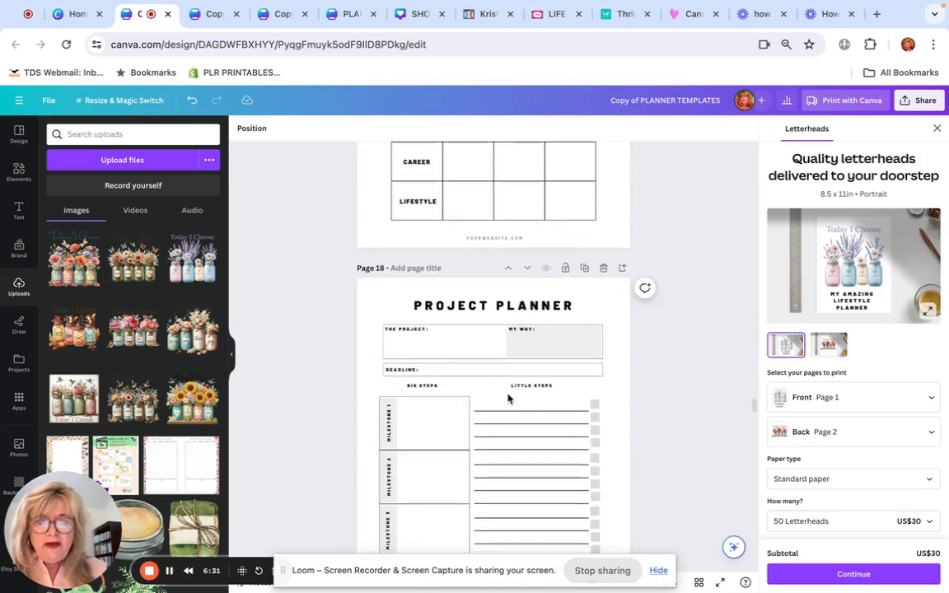
pyautogui.scroll(-14, 508, 398)
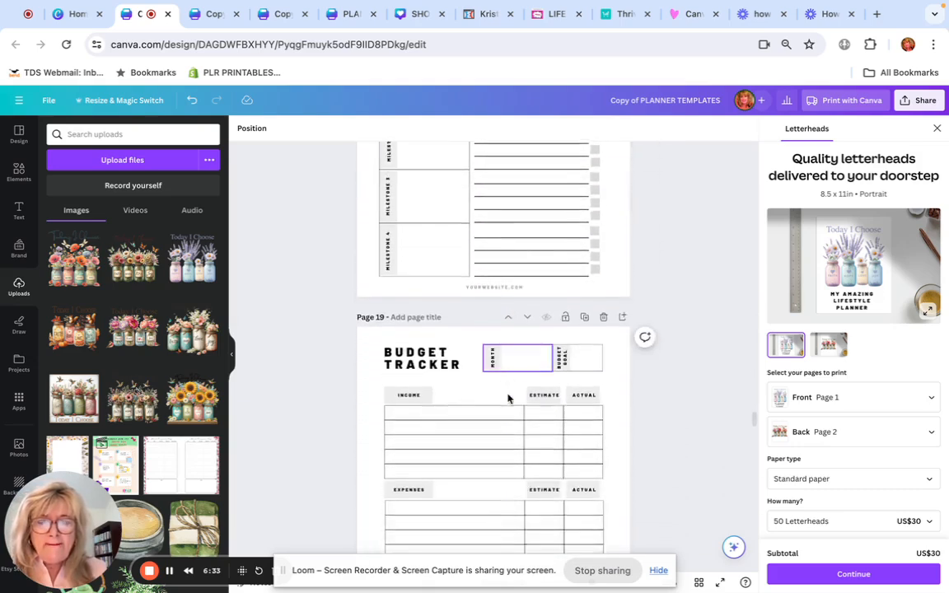
pyautogui.scroll(-10, 508, 398)
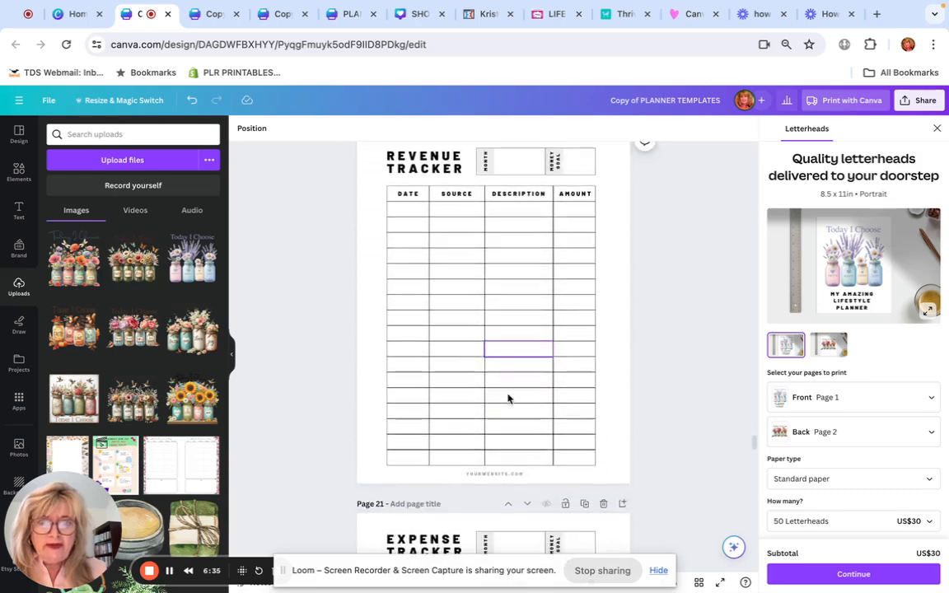
pyautogui.scroll(-8, 508, 398)
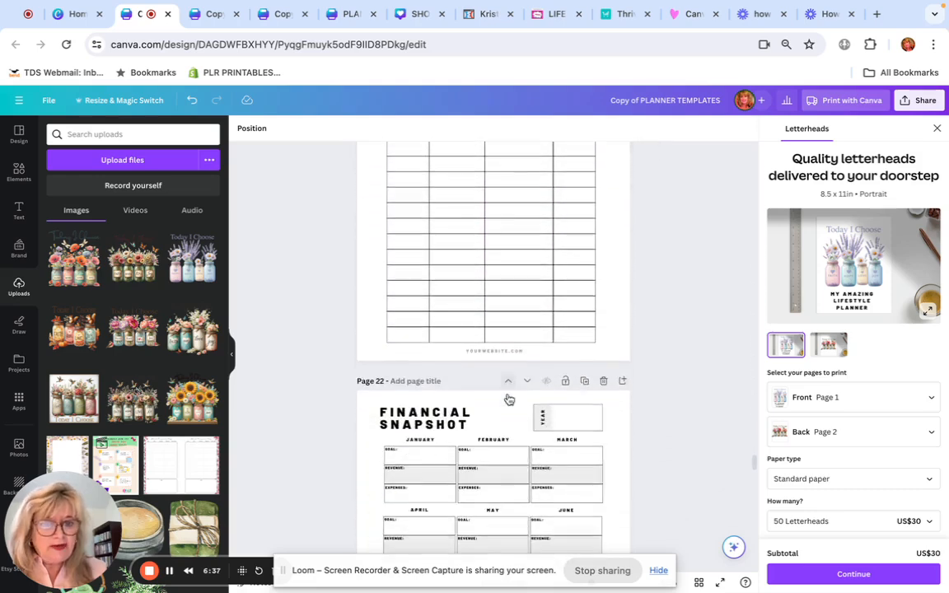
pyautogui.scroll(-2, 508, 398)
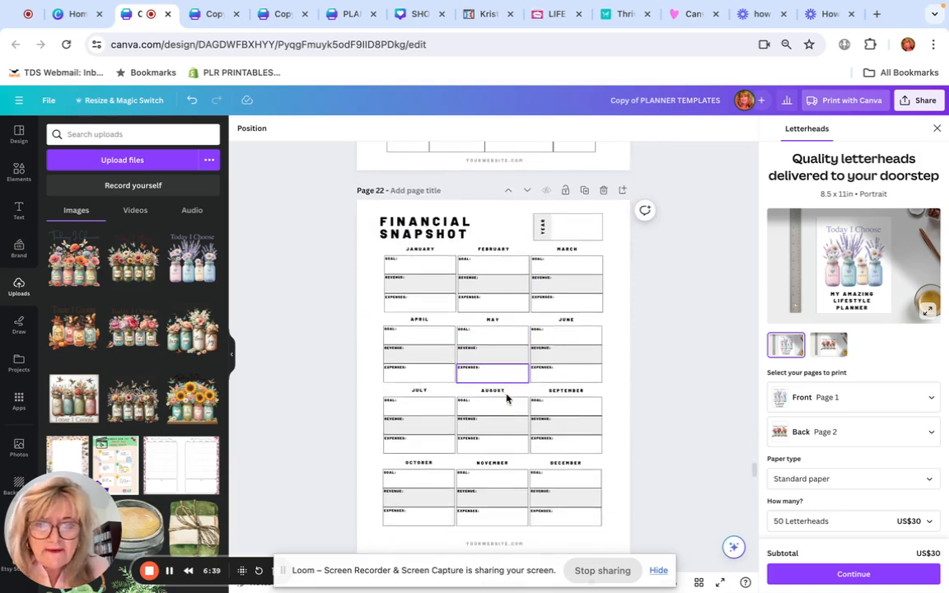
pyautogui.scroll(-3, 381, 394)
pyautogui.scroll(-1, 340, 406)
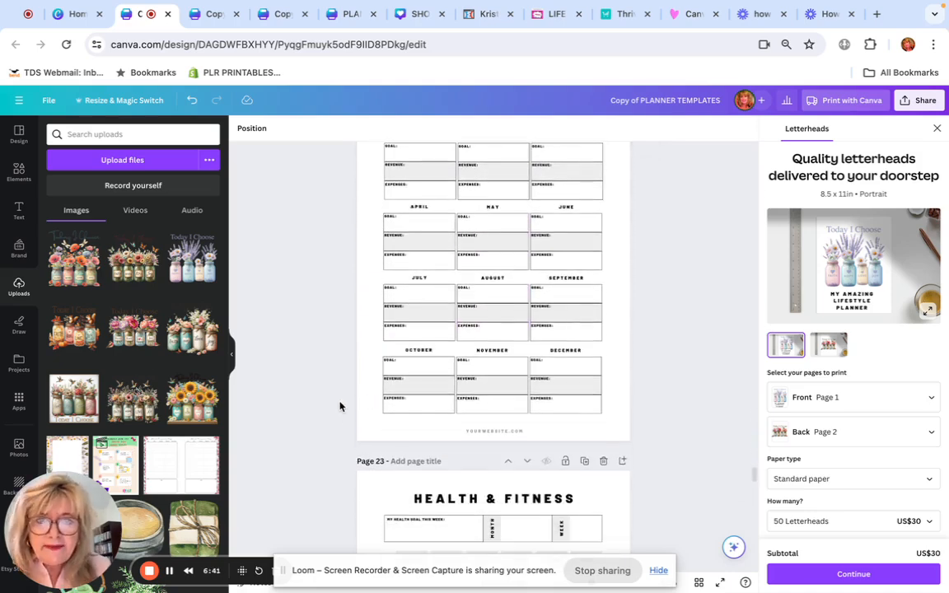
# Review the remaining planner pages, from Health & Fitness on page 23 to Habit Tracker on page 28.
pyautogui.scroll(-8, 340, 406)
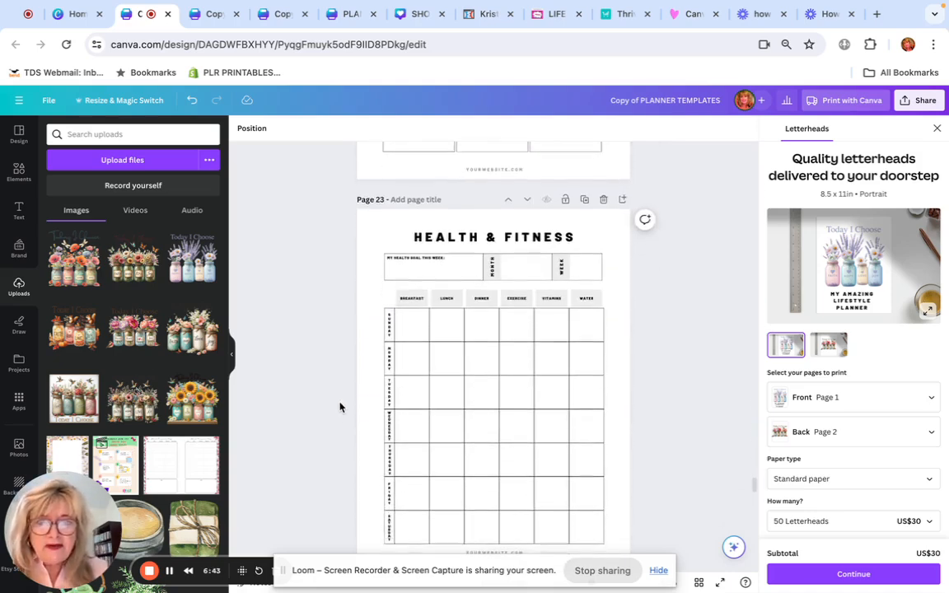
pyautogui.scroll(-2, 341, 407)
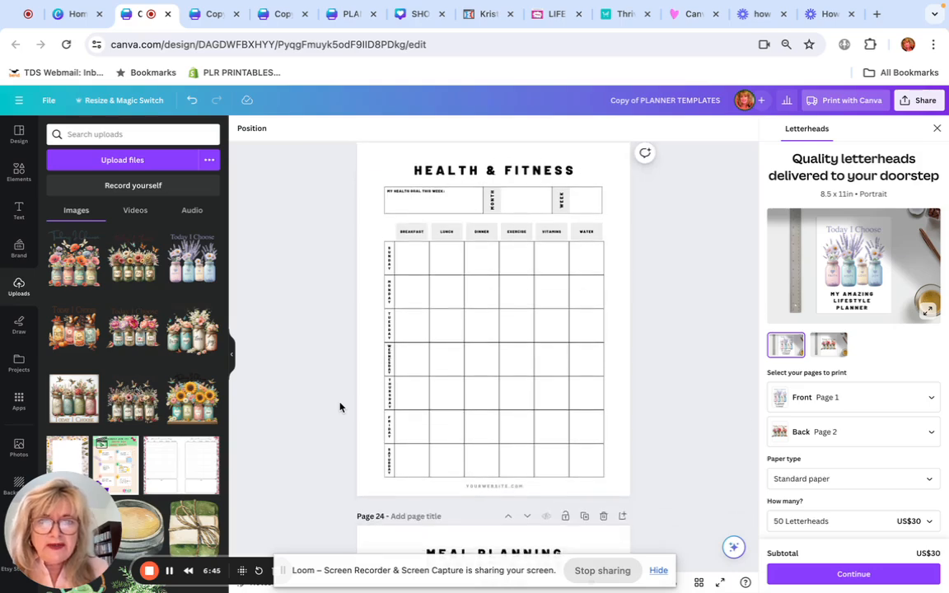
pyautogui.scroll(-1, 341, 406)
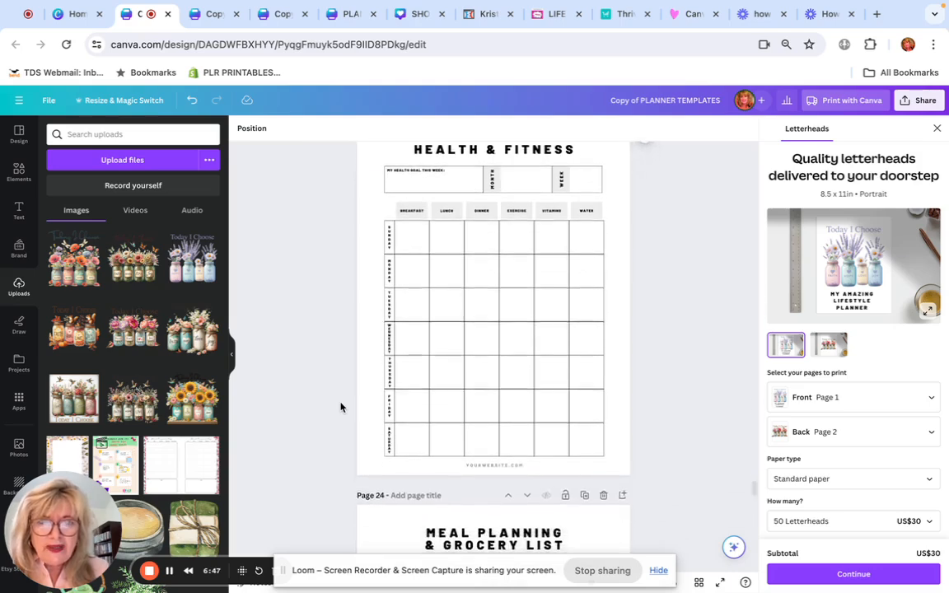
pyautogui.scroll(-4, 341, 406)
pyautogui.scroll(-2, 341, 406)
pyautogui.scroll(-15, 324, 413)
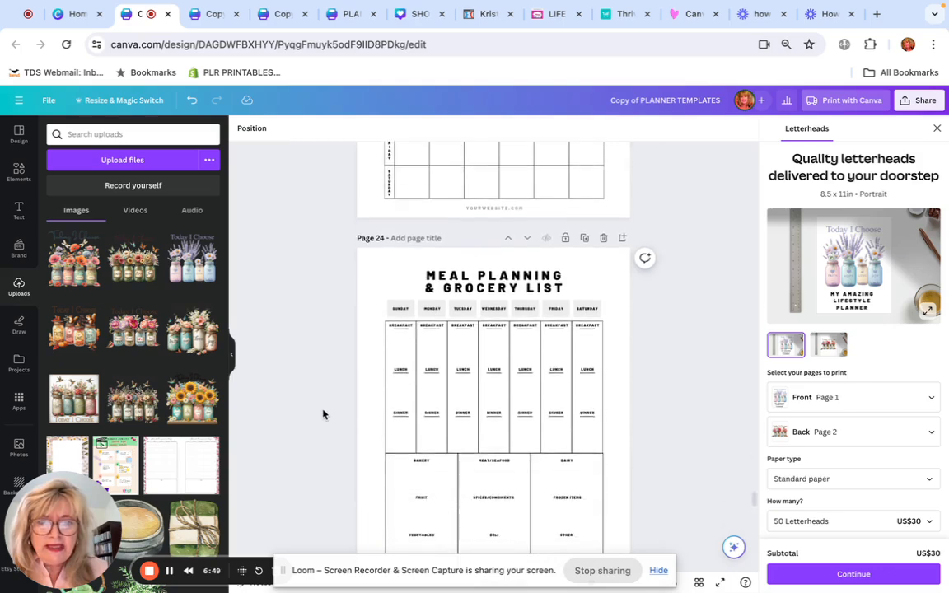
pyautogui.scroll(-12, 324, 415)
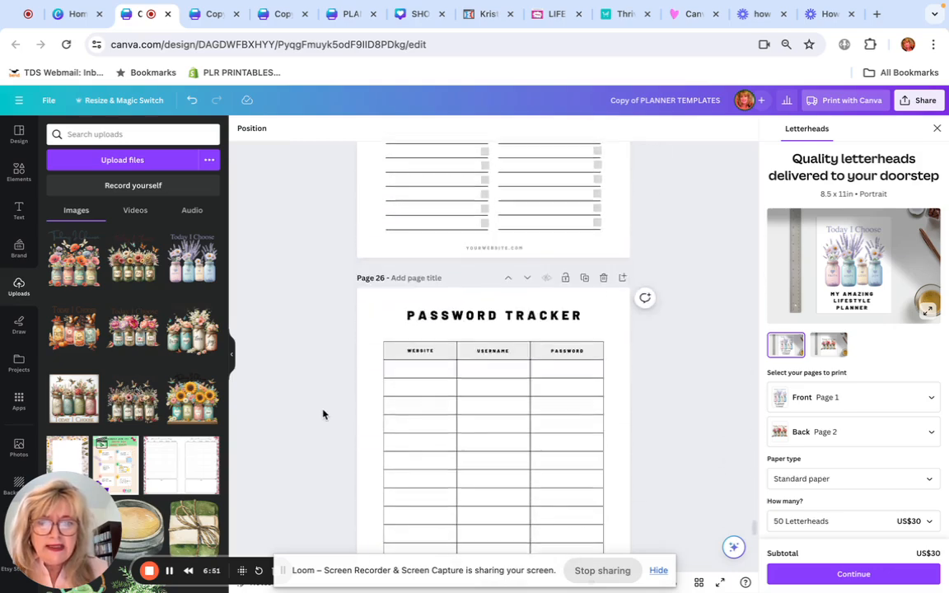
pyautogui.scroll(7, 324, 415)
pyautogui.scroll(2, 323, 414)
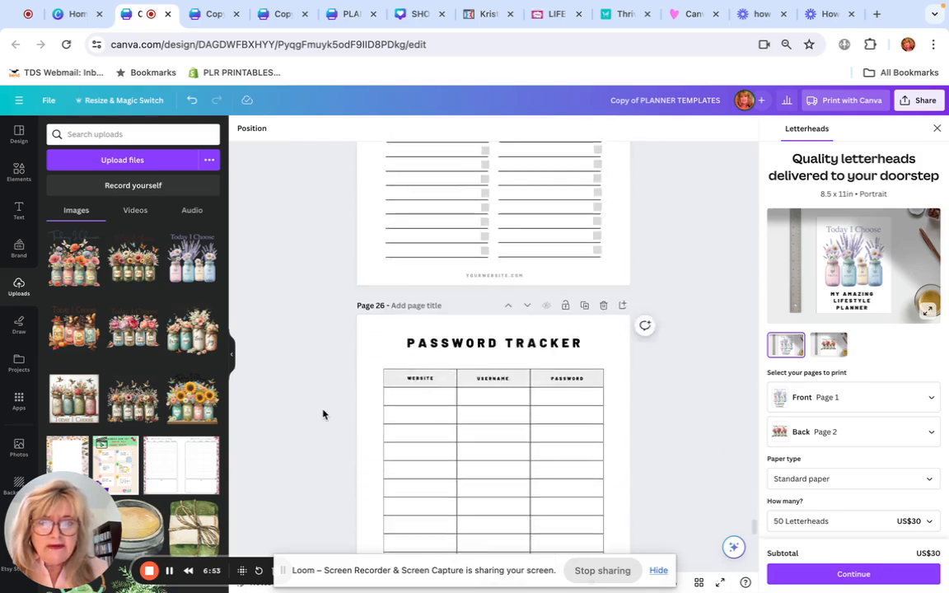
pyautogui.scroll(-7, 323, 415)
pyautogui.scroll(-8, 323, 415)
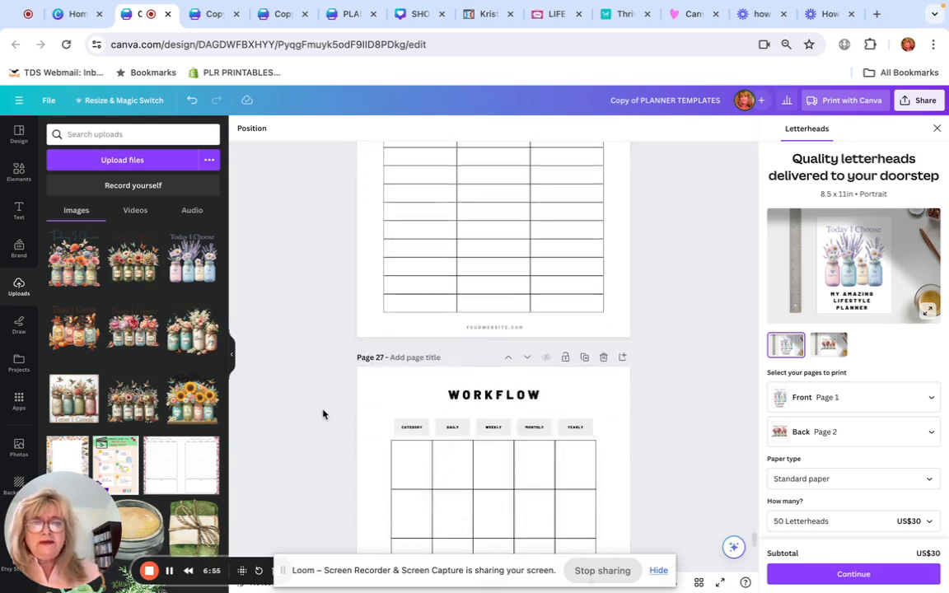
pyautogui.scroll(-3, 292, 428)
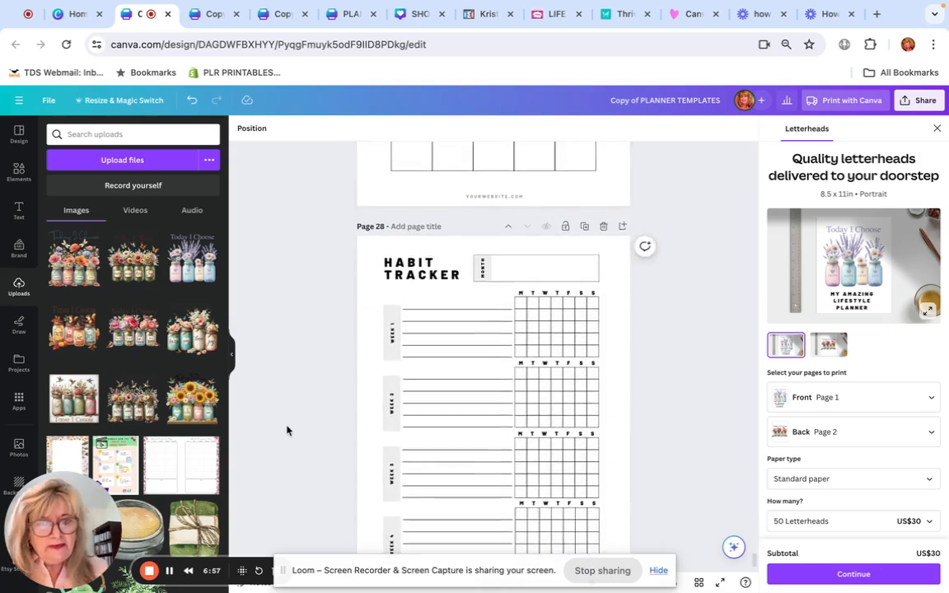
pyautogui.scroll(-10, 288, 430)
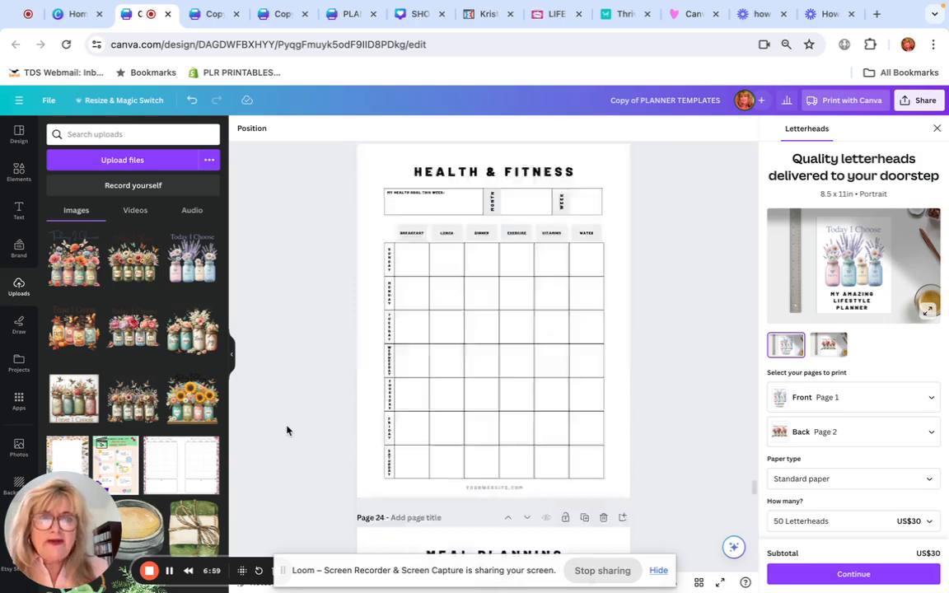
# Place the uploaded sunflower jars image with hummingbirds, reading "Today I Choose", on blank page 4.
pyautogui.scroll(20, 287, 430)
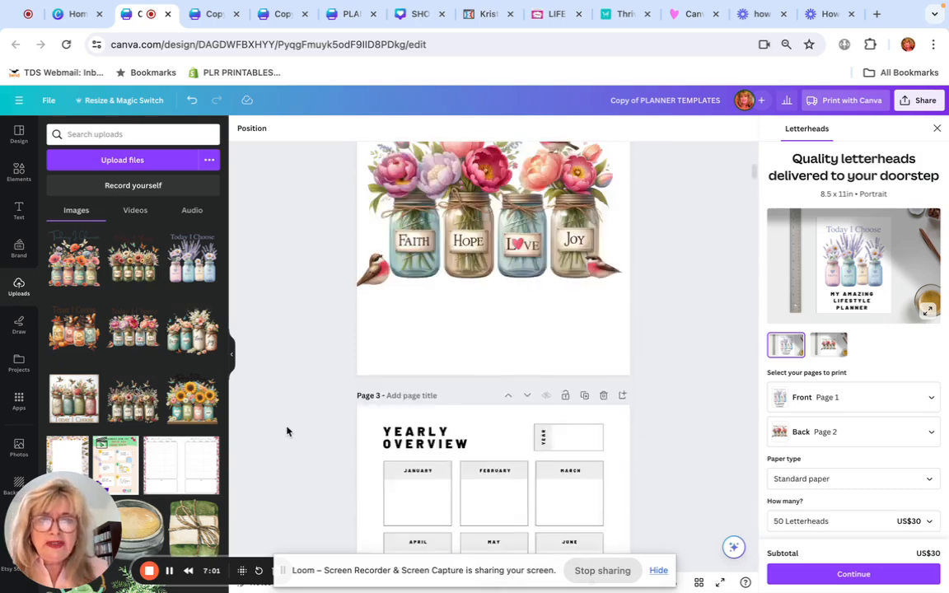
pyautogui.scroll(-2, 287, 430)
pyautogui.scroll(-8, 286, 431)
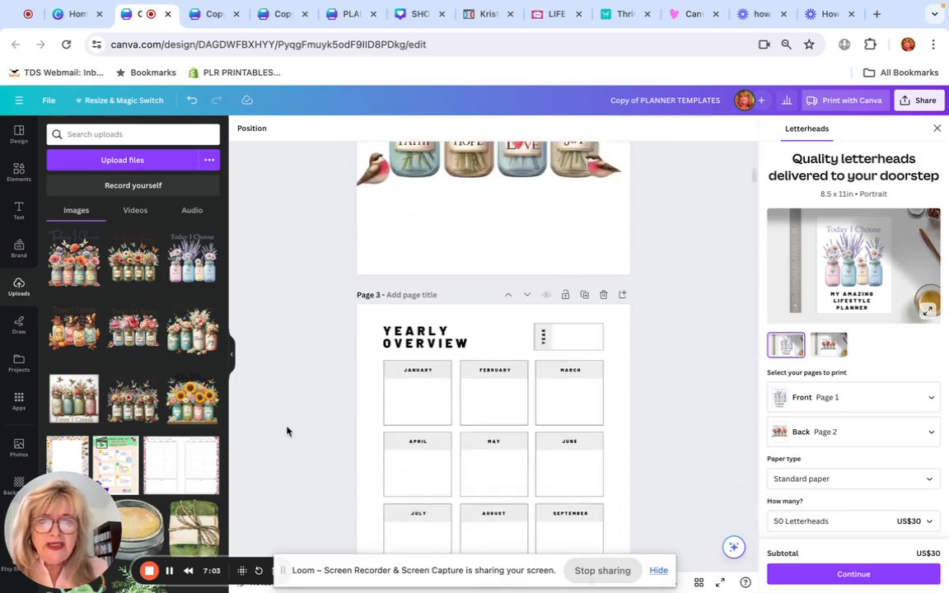
pyautogui.scroll(-6, 287, 431)
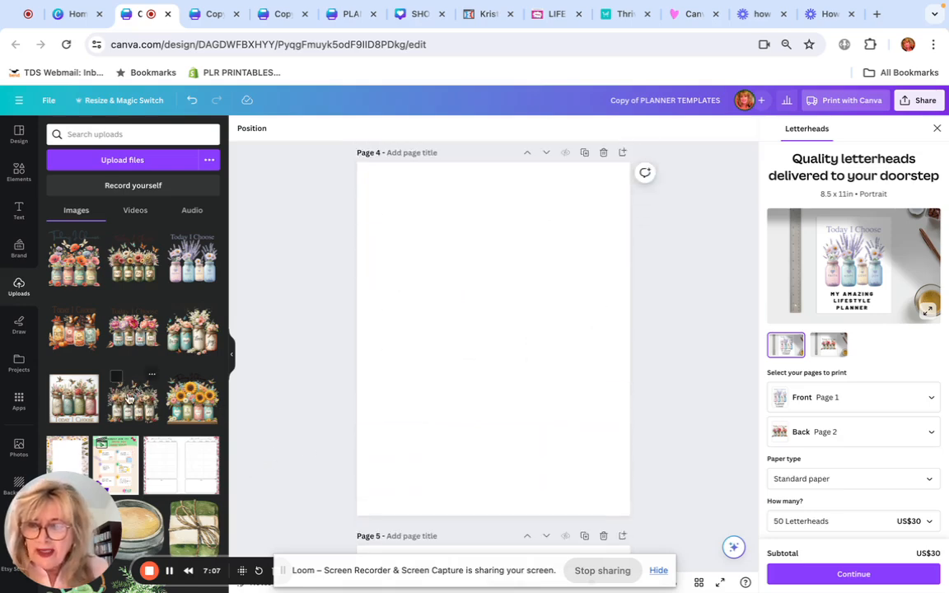
pyautogui.moveTo(175, 404); pyautogui.dragTo(430, 344)
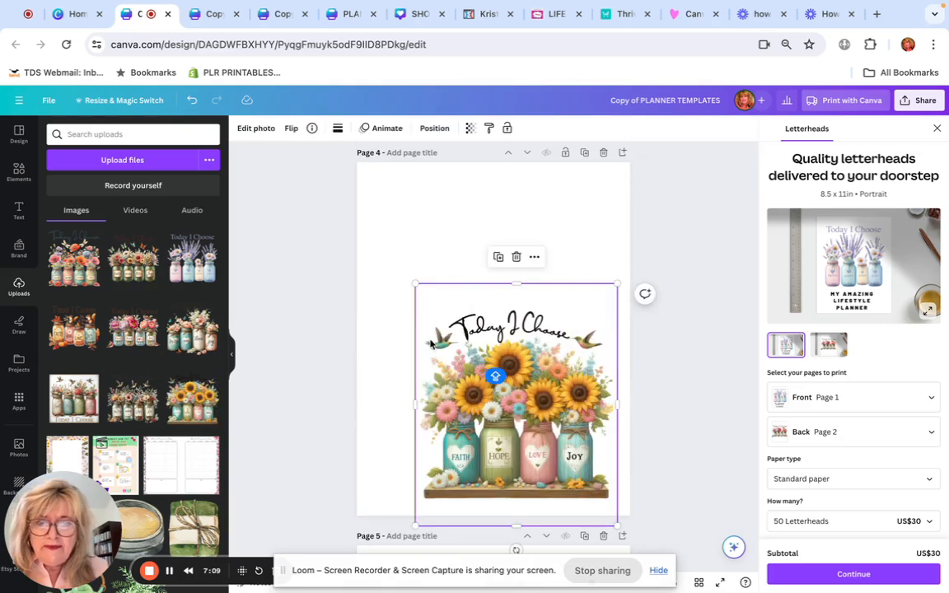
# Enlarge the sunflower jars image to slightly wider than page 4 and position it centred across the page.
pyautogui.moveTo(414, 284); pyautogui.dragTo(333, 184)
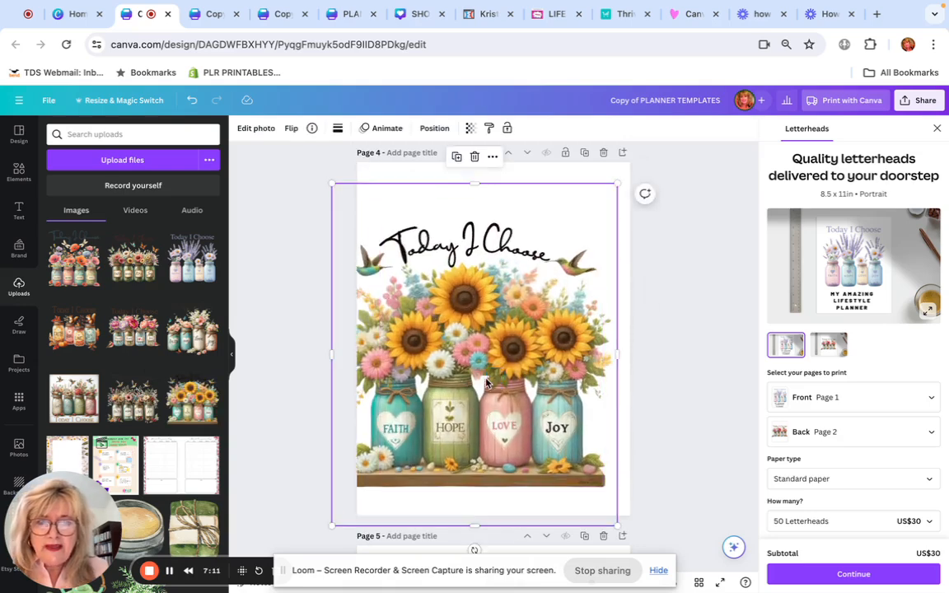
pyautogui.moveTo(467, 375); pyautogui.dragTo(492, 368)
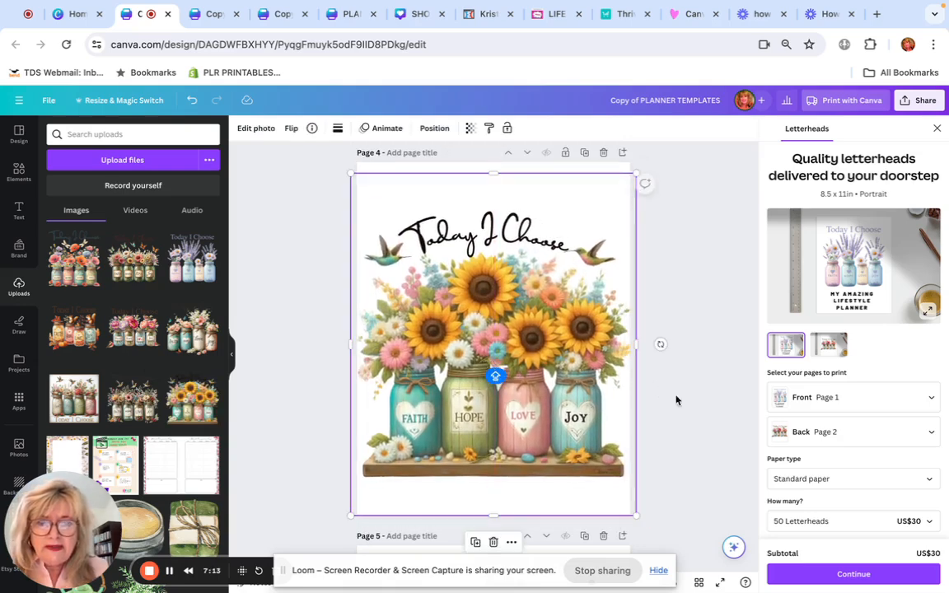
pyautogui.click(649, 363)
pyautogui.scroll(1, 631, 383)
pyautogui.moveTo(560, 435); pyautogui.dragTo(560, 429)
pyautogui.click(695, 403)
# Compare the three cover designs among all page thumbnails and reopen the Yearly Overview on page 3.
pyautogui.scroll(15, 684, 420)
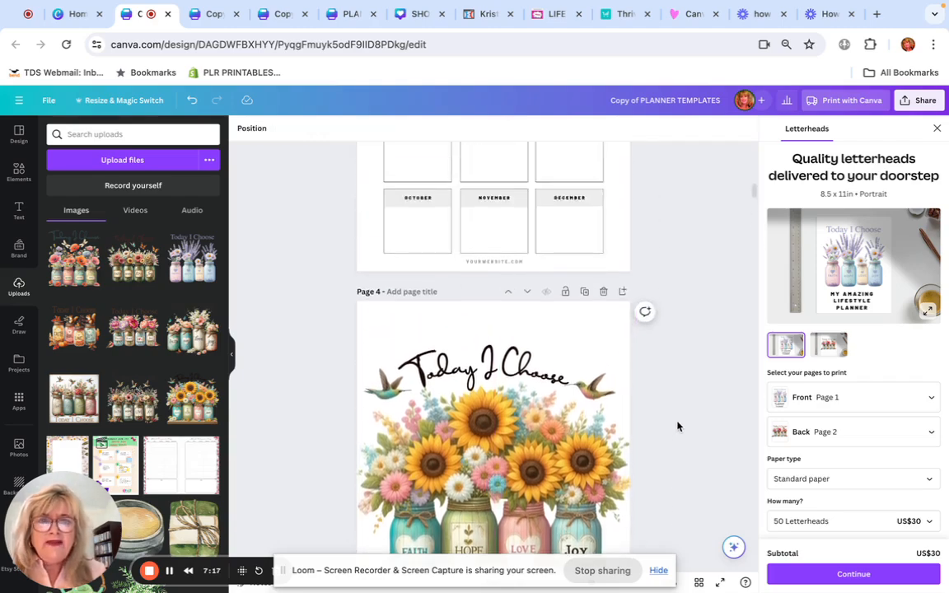
pyautogui.click(696, 583)
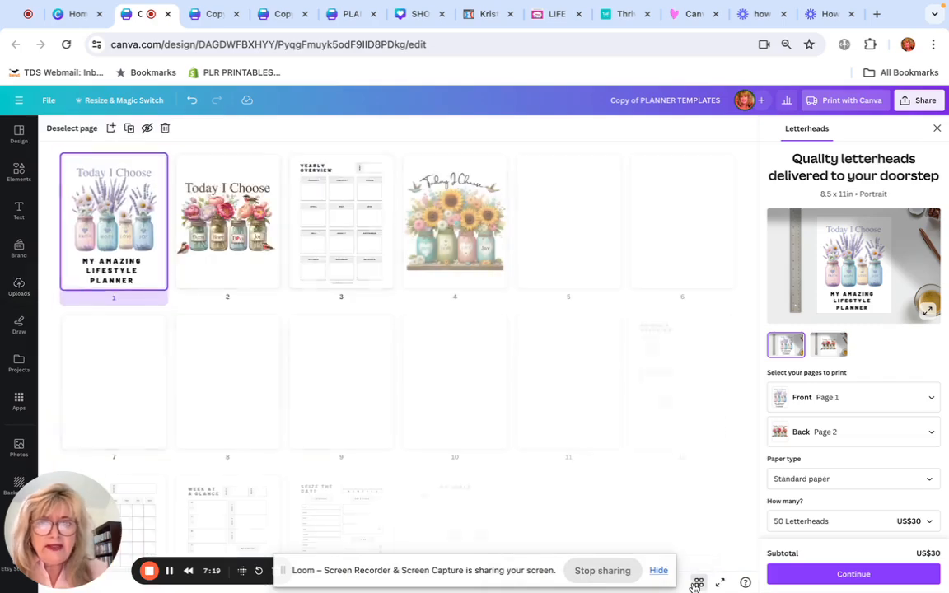
pyautogui.doubleClick(388, 275)
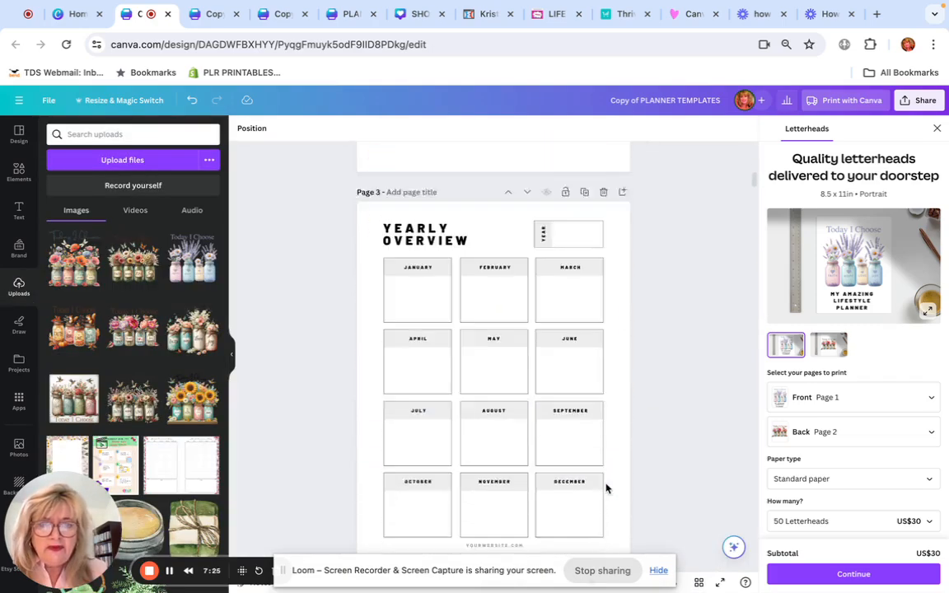
# Move the Monthly Overview page up from page 12 to page 5, directly behind the sunflower jars cover.
pyautogui.scroll(-15, 606, 489)
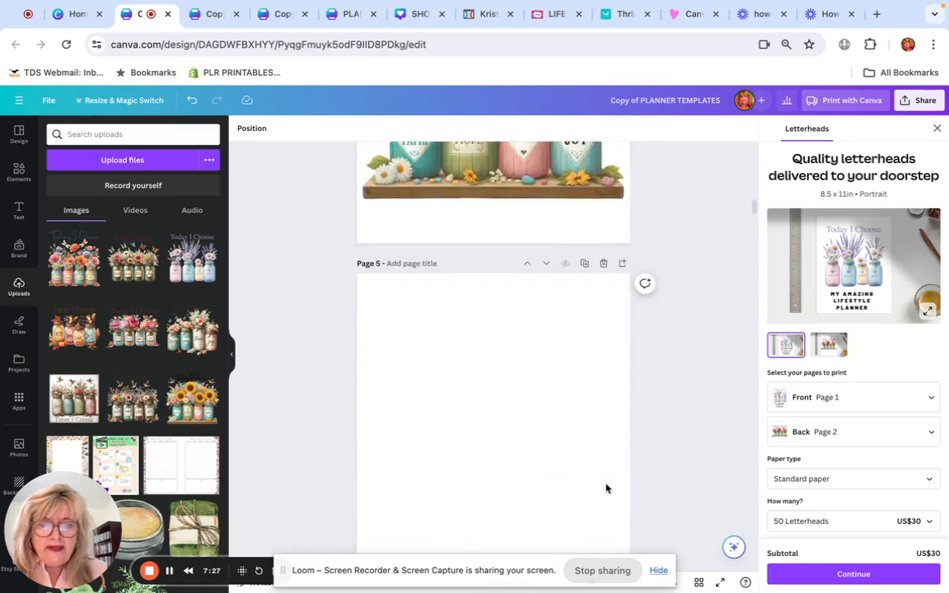
pyautogui.scroll(-10, 606, 490)
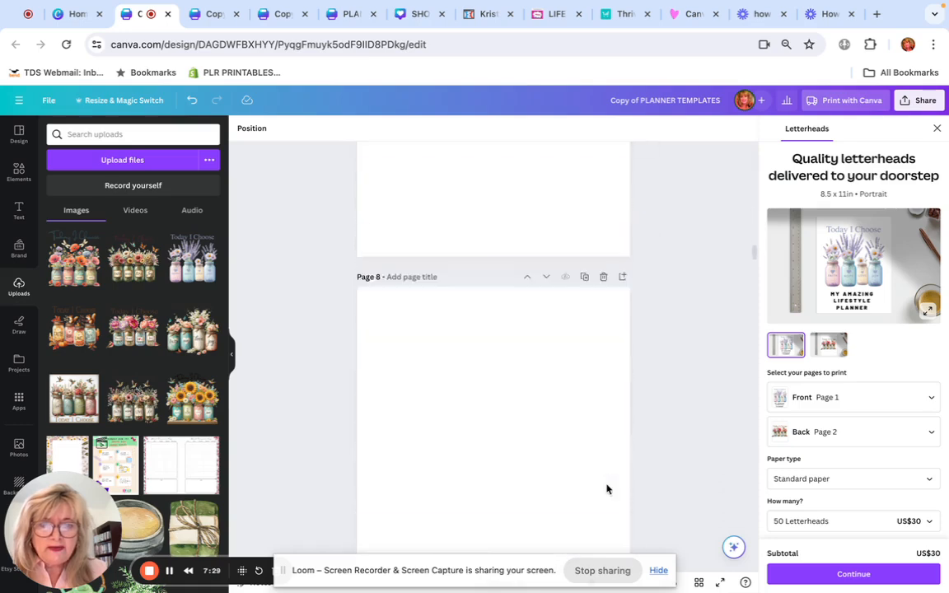
pyautogui.scroll(-15, 605, 489)
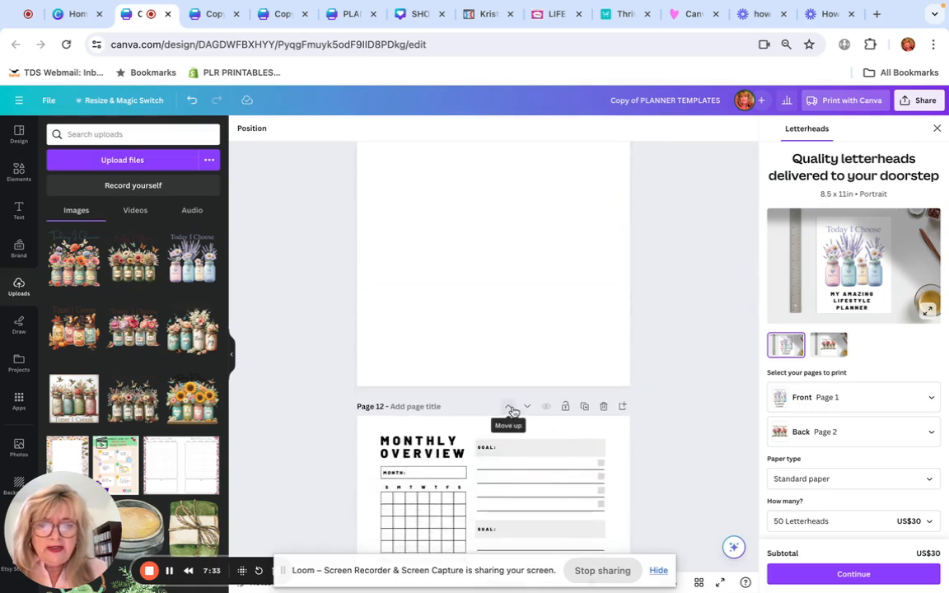
pyautogui.click(510, 408)
pyautogui.click(510, 408)
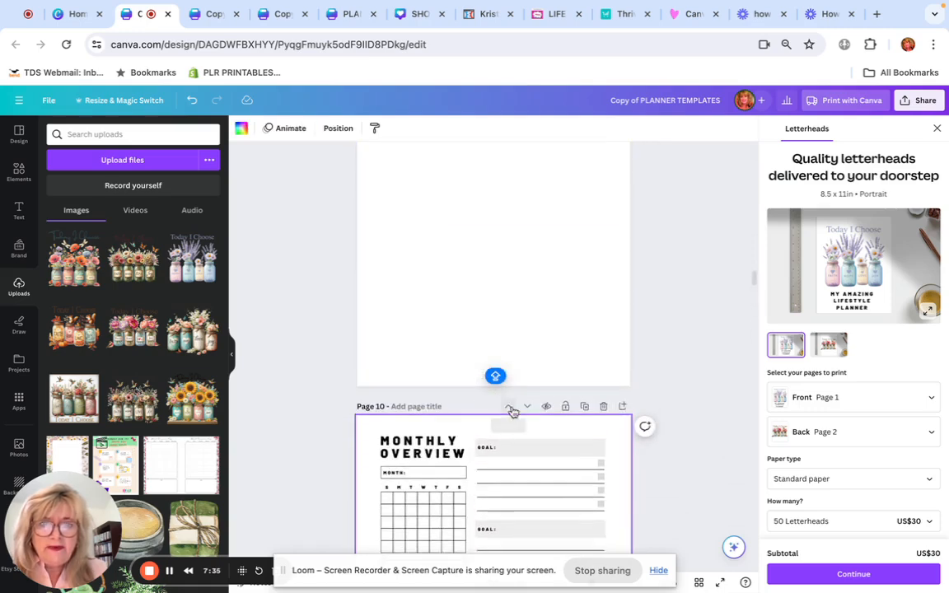
pyautogui.click(510, 408)
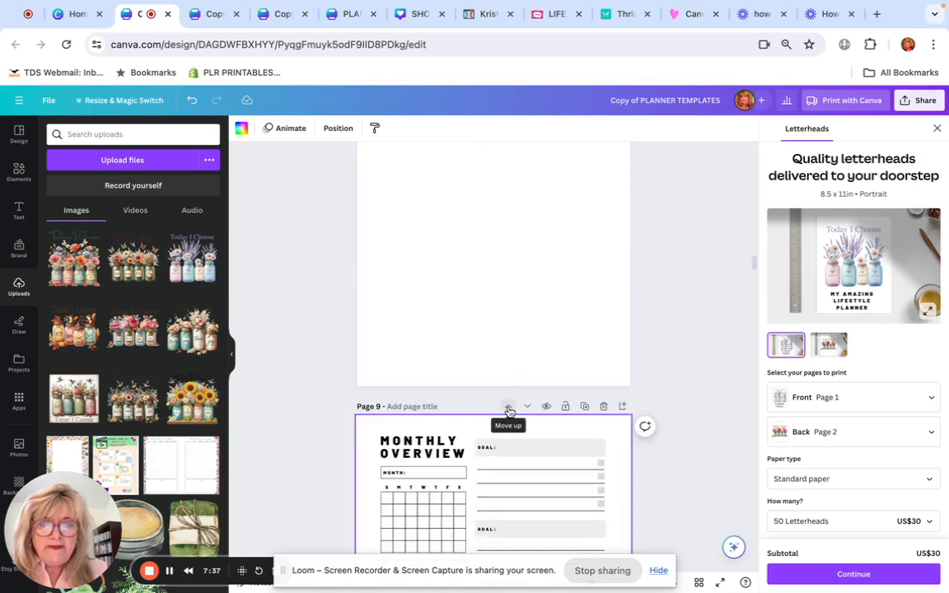
pyautogui.click(510, 407)
pyautogui.click(510, 408)
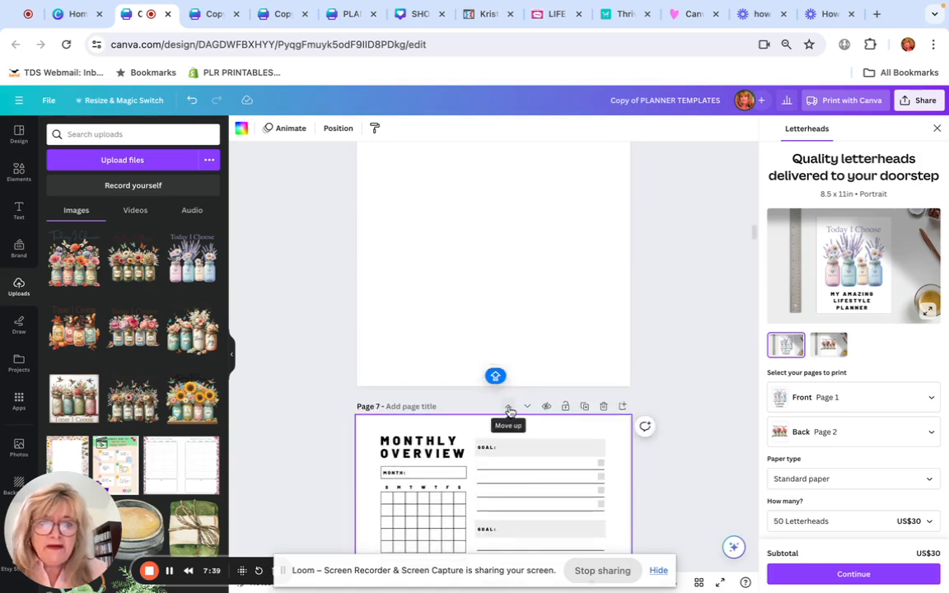
pyautogui.click(510, 408)
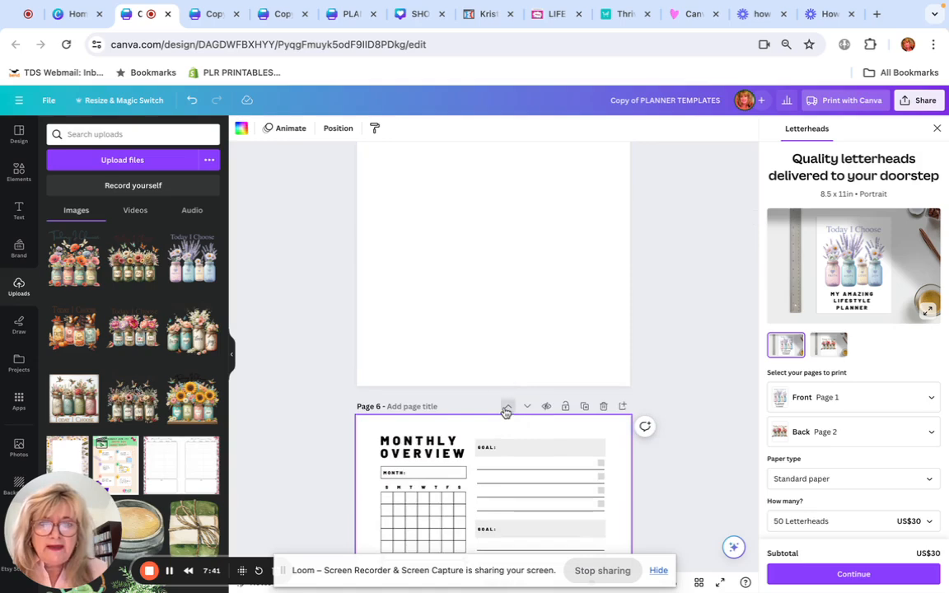
pyautogui.click(507, 408)
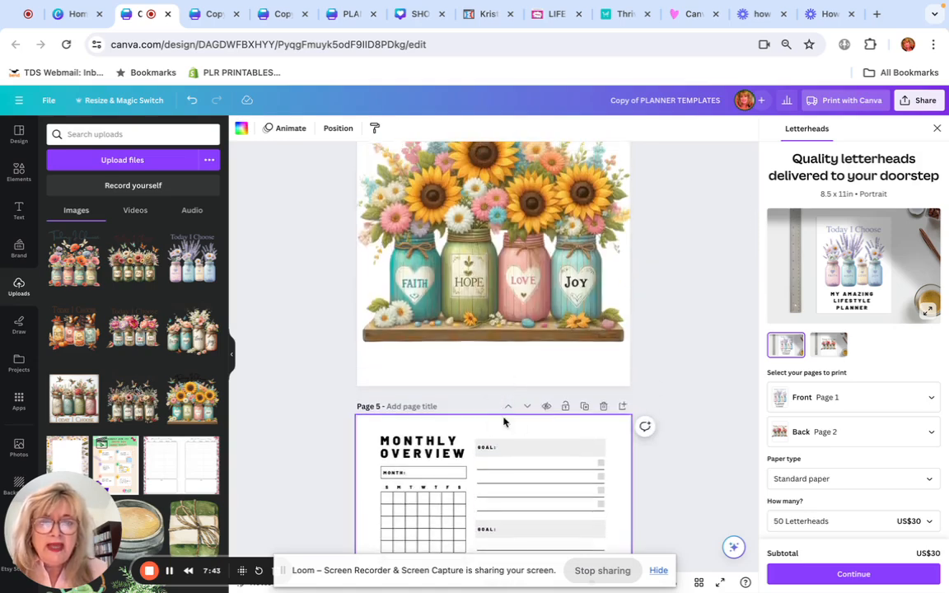
# Duplicate the lavender jars "My Amazing Lifestyle Planner" cover on page 1.
pyautogui.scroll(15, 294, 439)
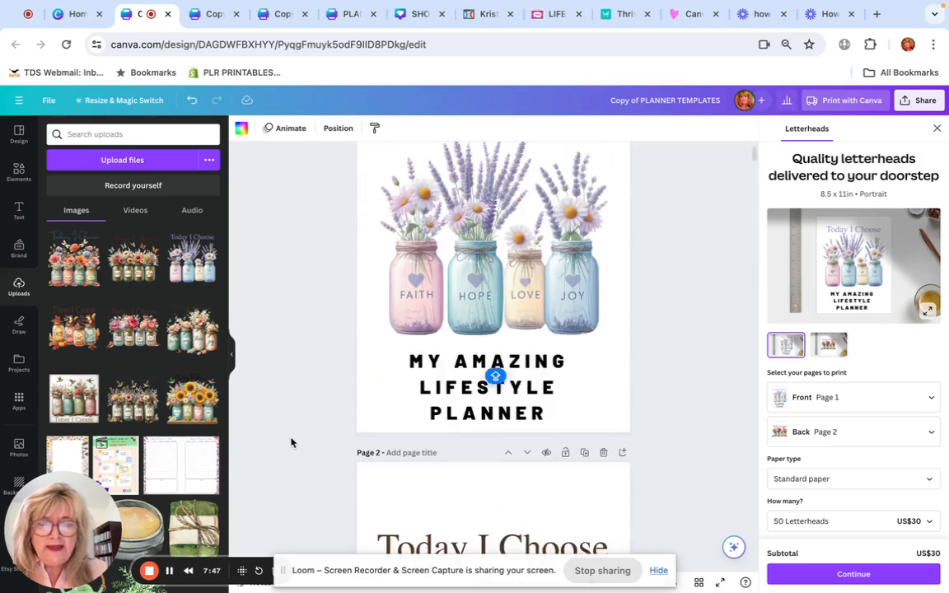
pyautogui.scroll(3, 292, 442)
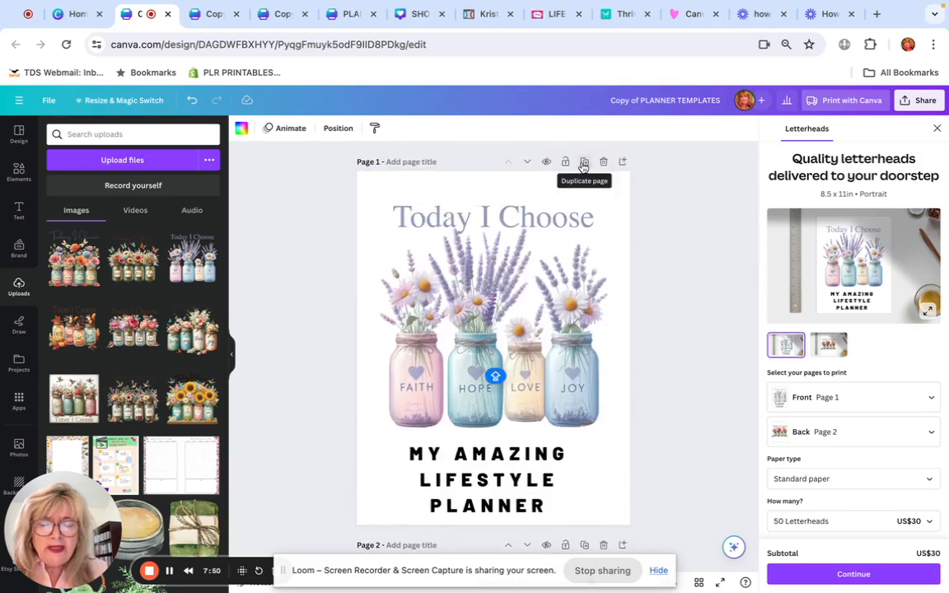
pyautogui.scroll(-1, 511, 494)
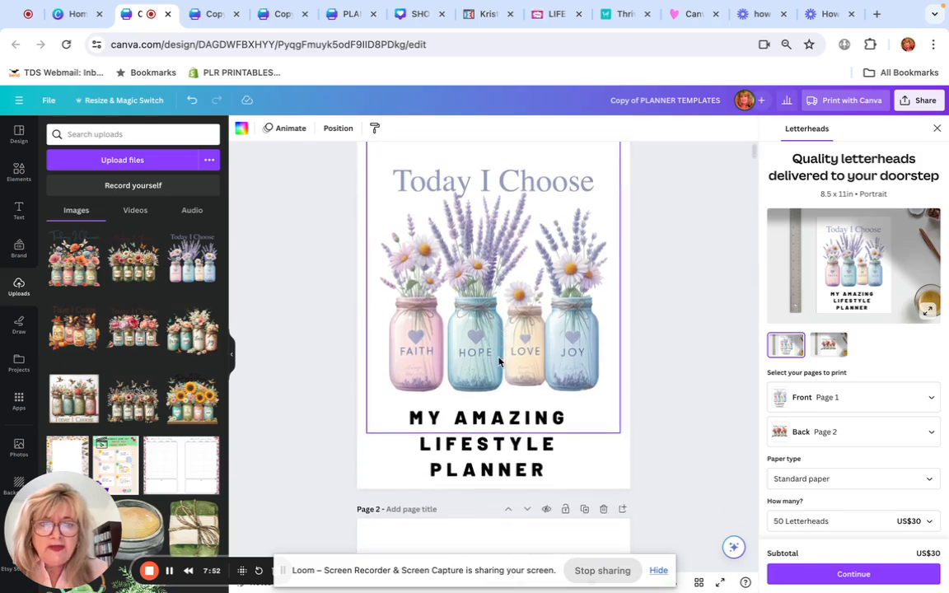
pyautogui.scroll(1, 580, 424)
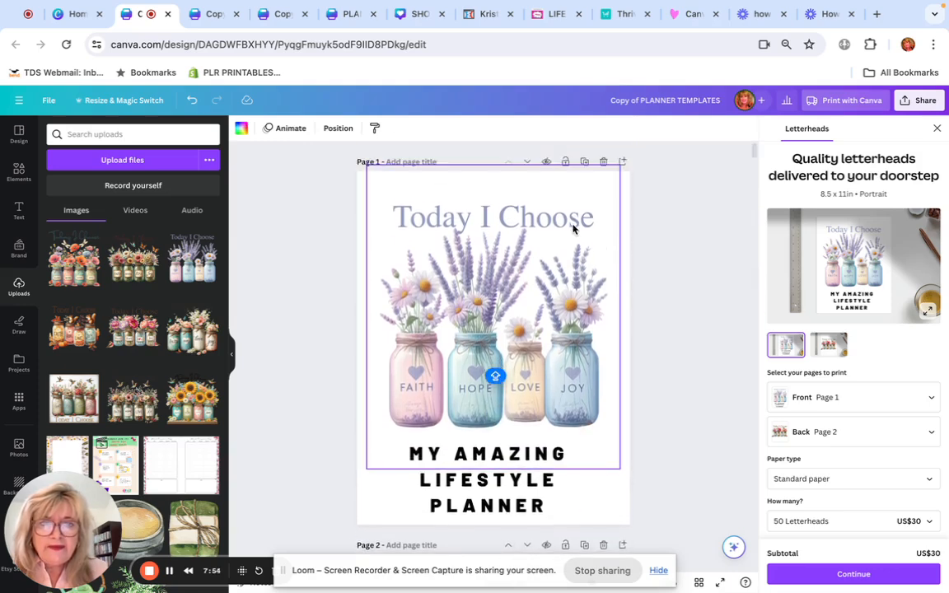
pyautogui.click(583, 162)
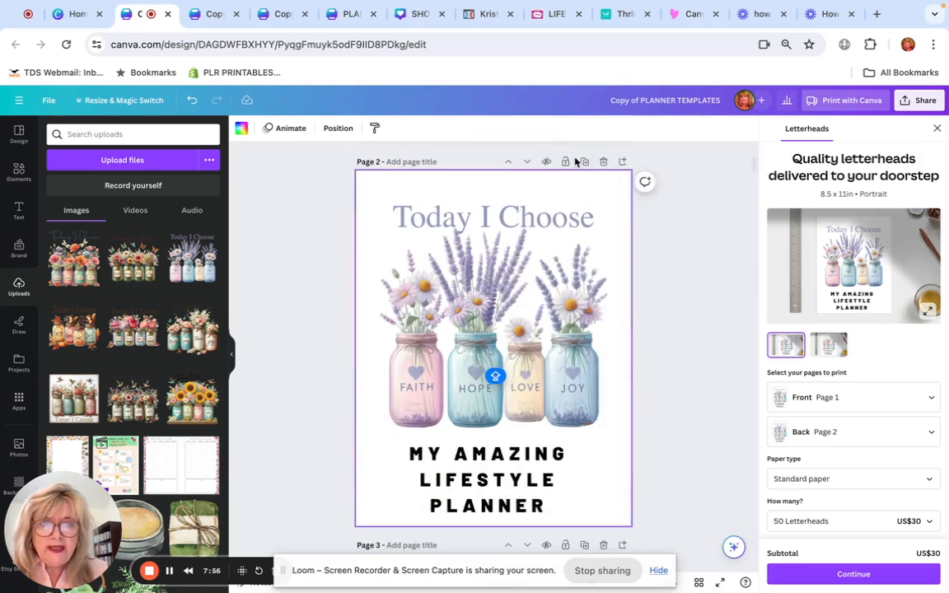
# Move the duplicated lavender cover down through the planner to the very end, as page 29.
pyautogui.click(528, 162)
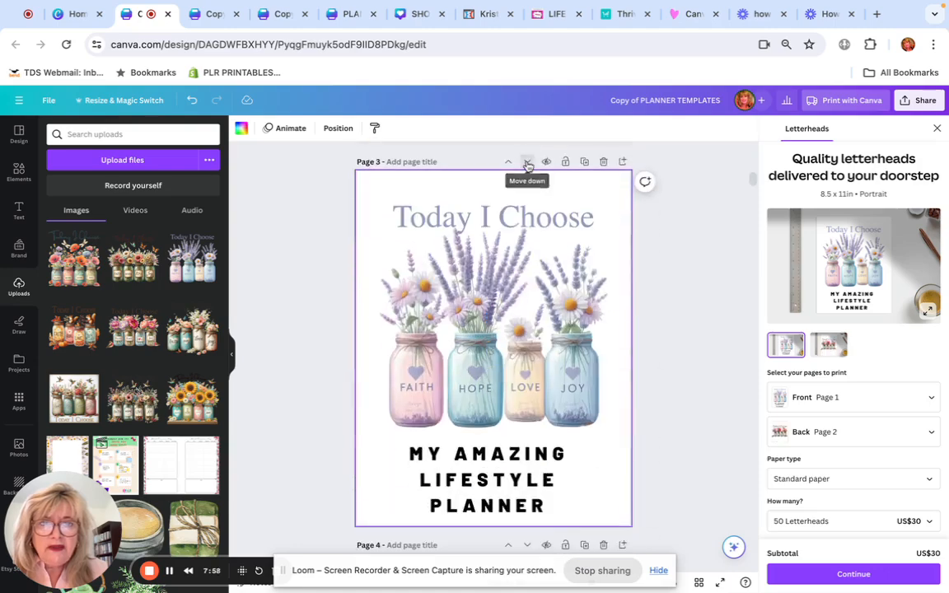
pyautogui.click(527, 162)
pyautogui.click(527, 162)
pyautogui.click(527, 163)
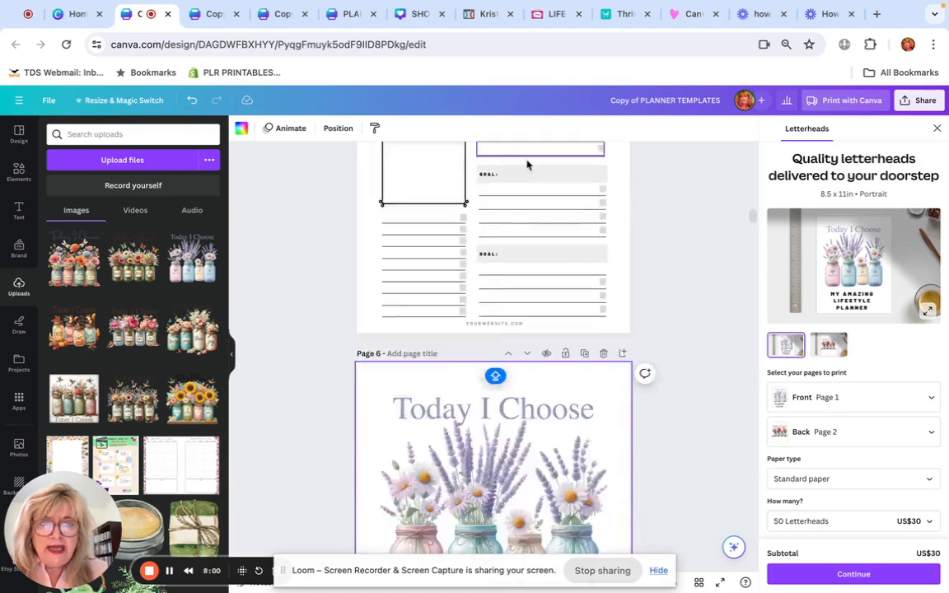
pyautogui.click(527, 162)
pyautogui.click(527, 162)
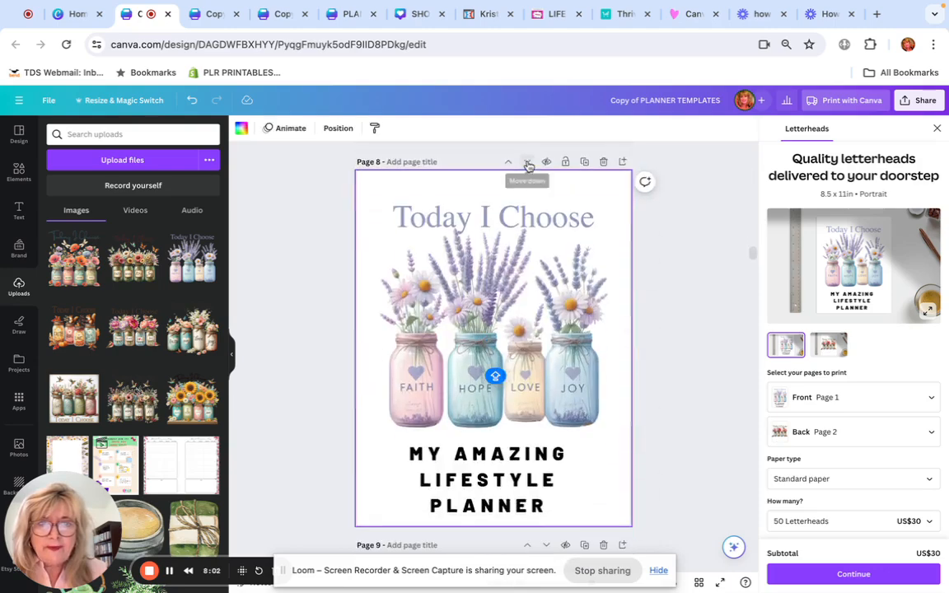
pyautogui.click(527, 163)
pyautogui.click(528, 162)
pyautogui.click(527, 163)
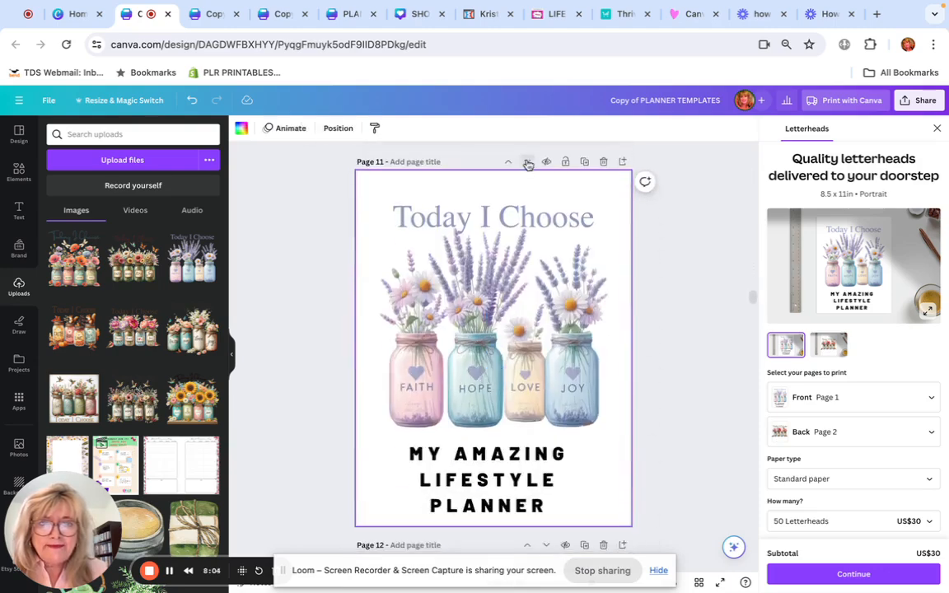
pyautogui.click(527, 163)
pyautogui.click(527, 162)
pyautogui.click(527, 162)
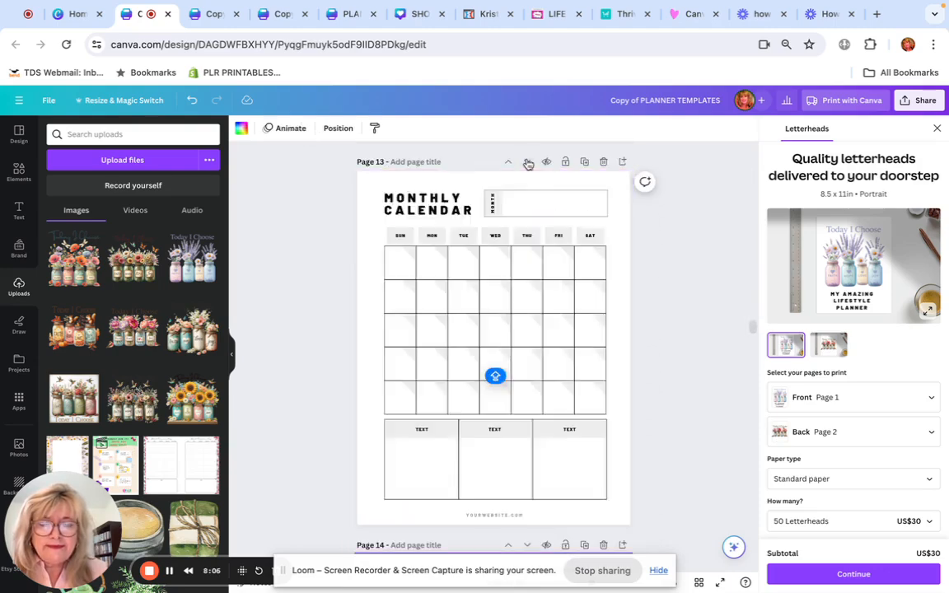
pyautogui.click(528, 163)
pyautogui.click(528, 162)
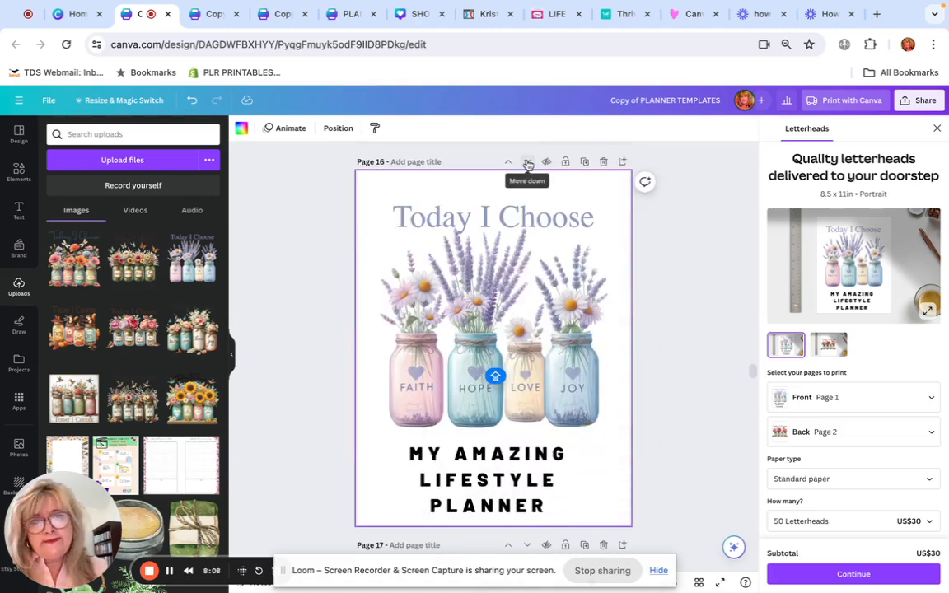
pyautogui.click(527, 163)
pyautogui.click(527, 162)
pyautogui.click(527, 162)
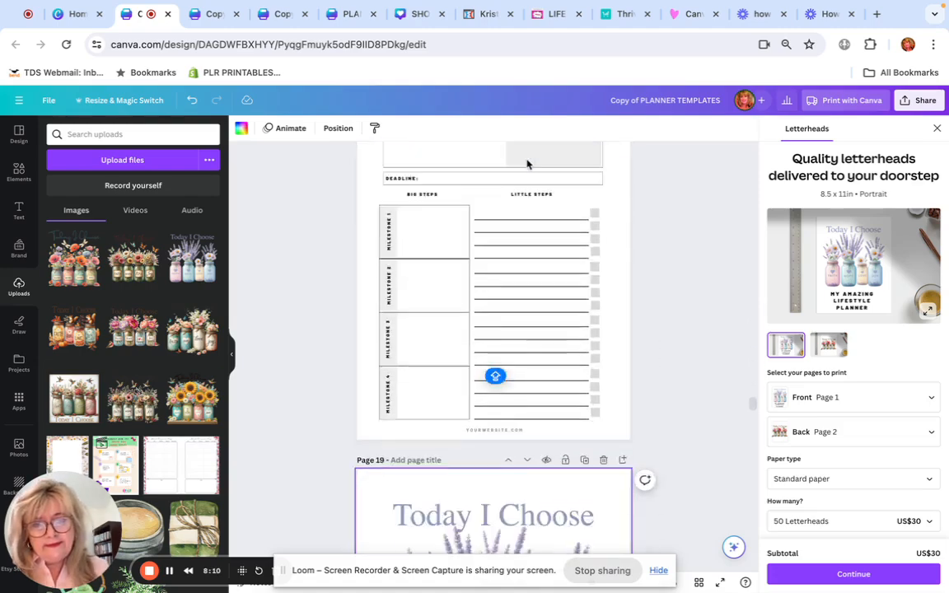
pyautogui.click(528, 162)
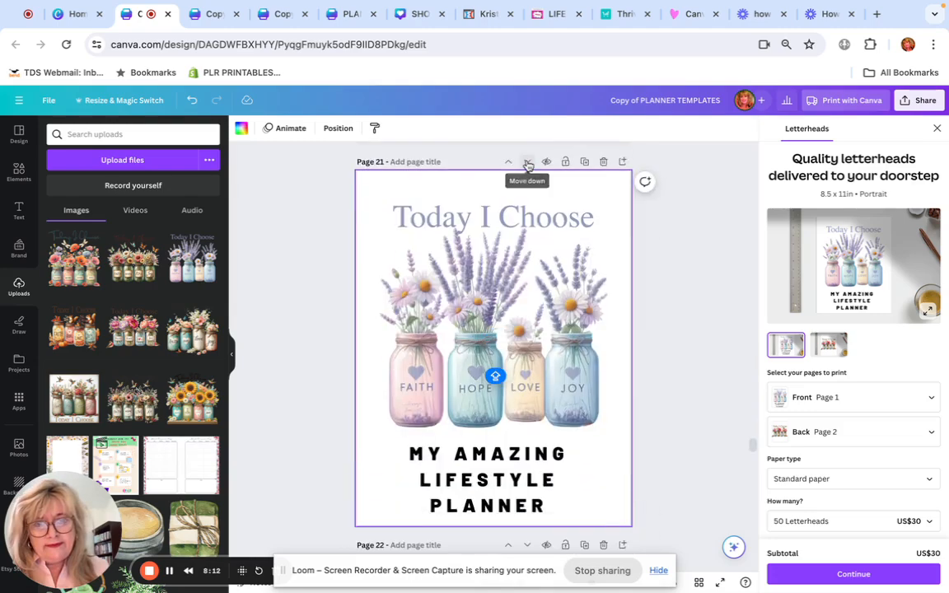
pyautogui.click(527, 163)
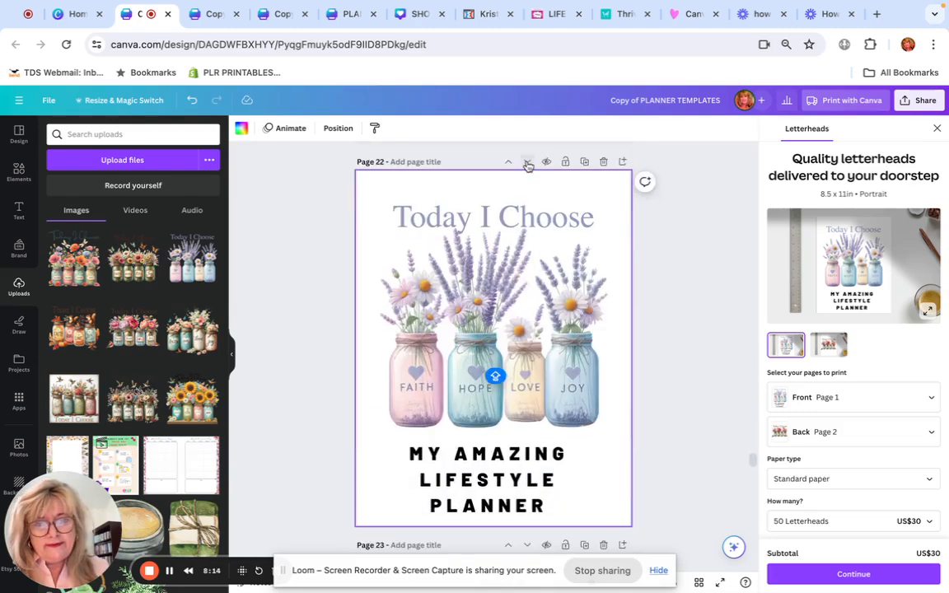
pyautogui.click(527, 163)
pyautogui.click(527, 162)
pyautogui.click(527, 162)
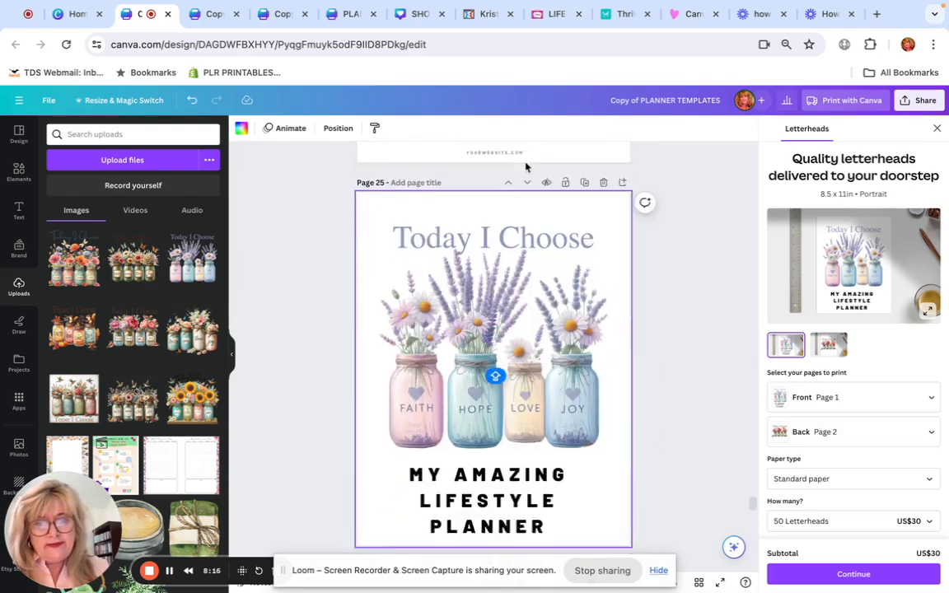
pyautogui.click(527, 163)
pyautogui.click(527, 162)
pyautogui.click(527, 162)
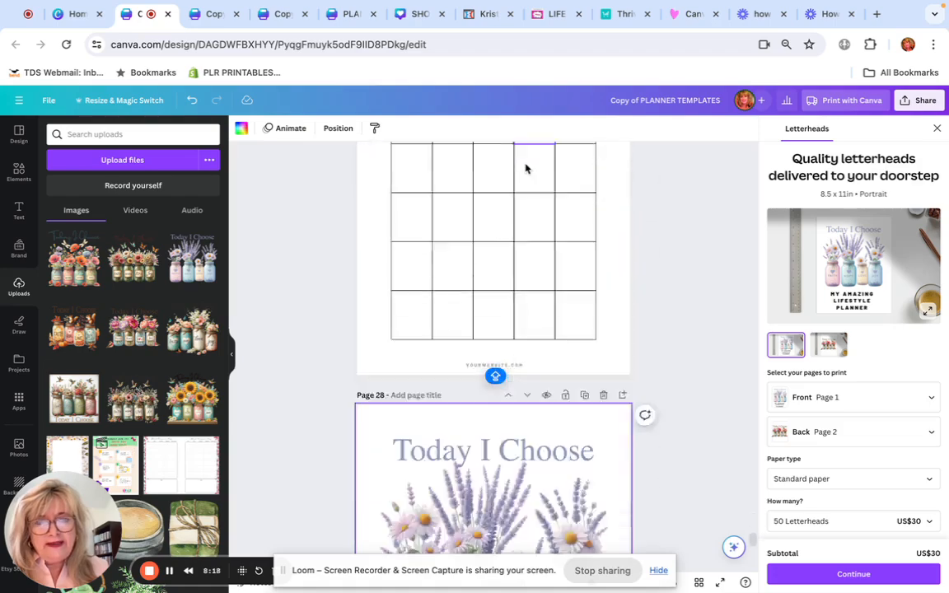
pyautogui.click(527, 162)
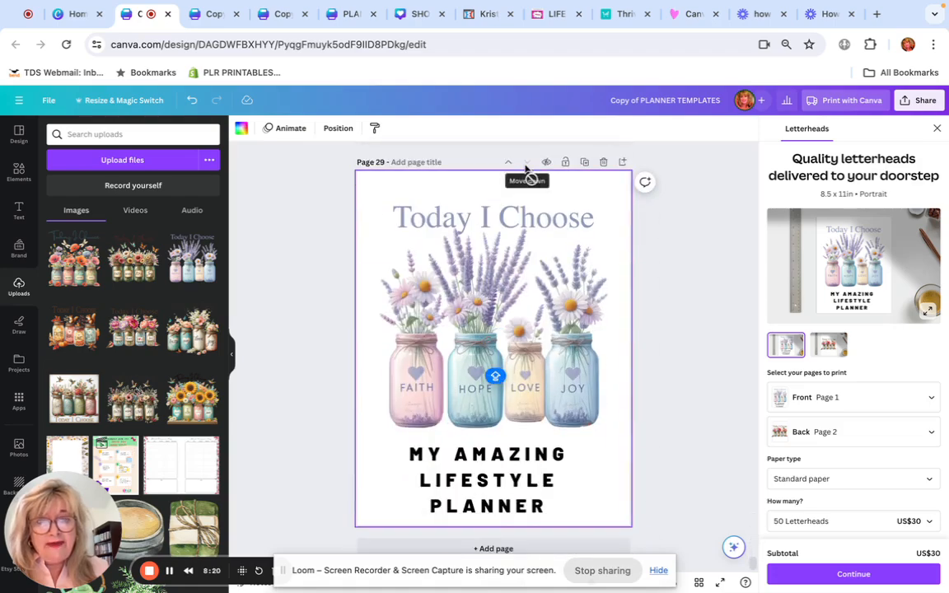
# Replace the title text on page 29 with "THE END", followed by a blank line and a row of underscores.
pyautogui.click(515, 504)
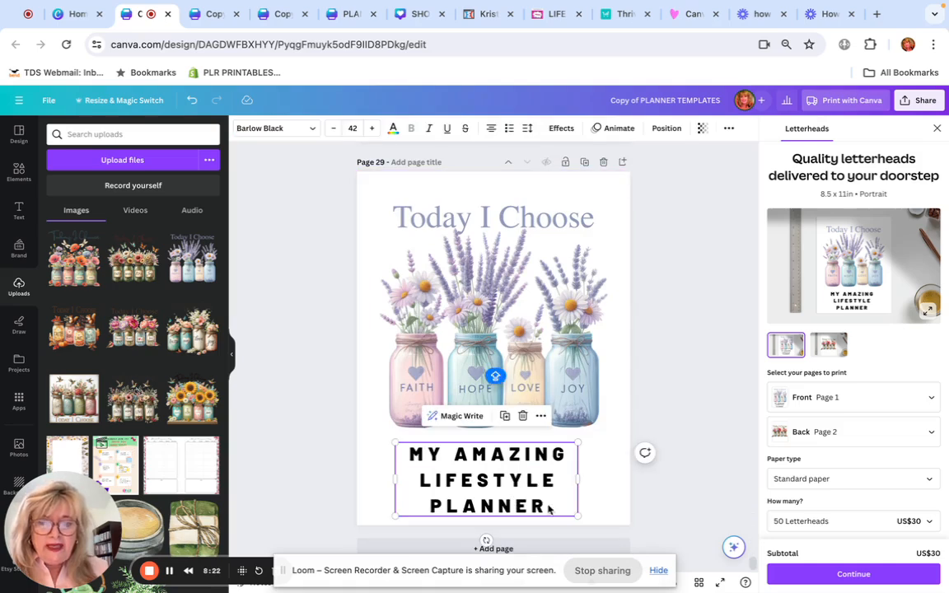
pyautogui.moveTo(549, 505); pyautogui.dragTo(415, 453)
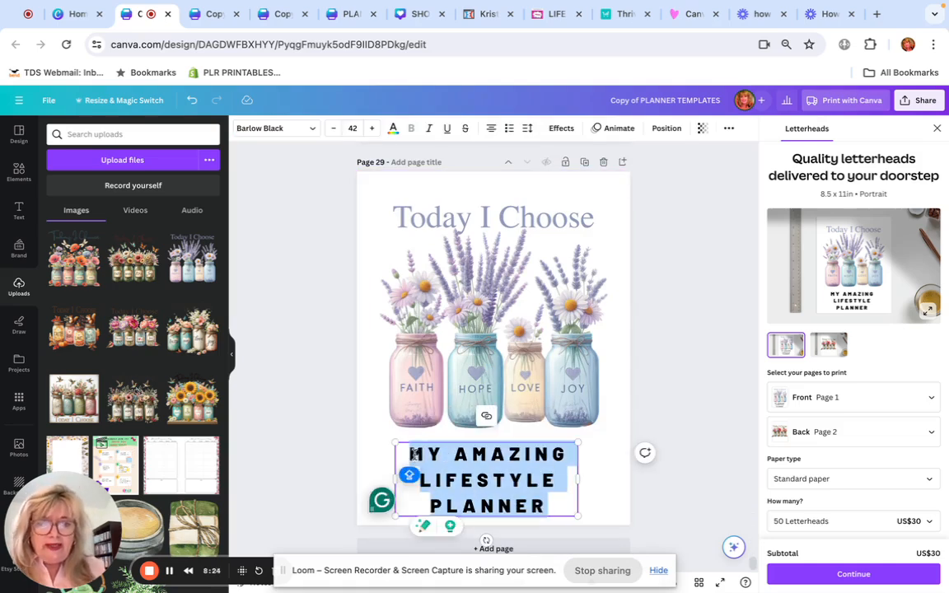
pyautogui.write('THE END')
pyautogui.press('Return')
pyautogui.press('Return')
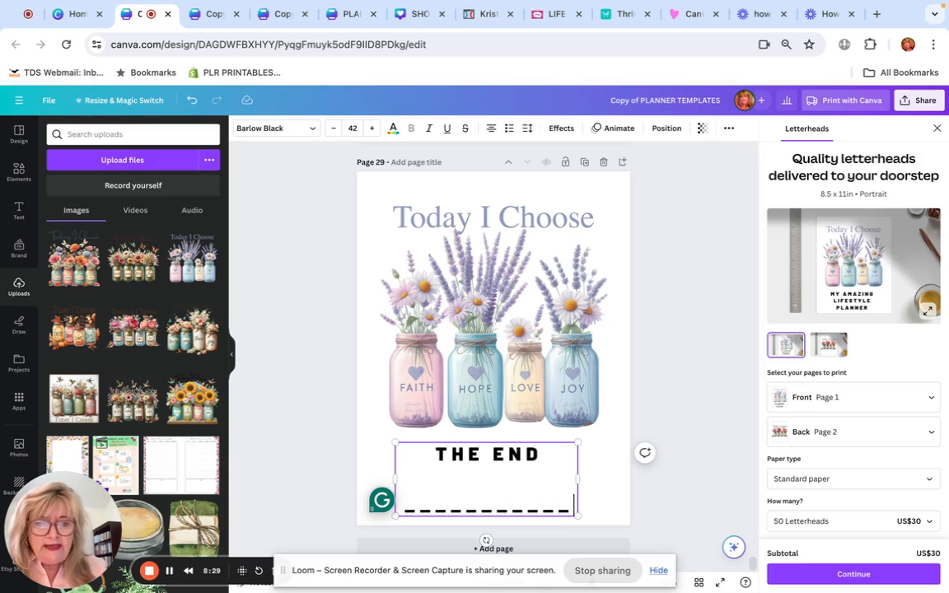
# Dismiss the letterheads print offer and examine the file types offered for downloading the design.
pyautogui.scroll(5, 733, 181)
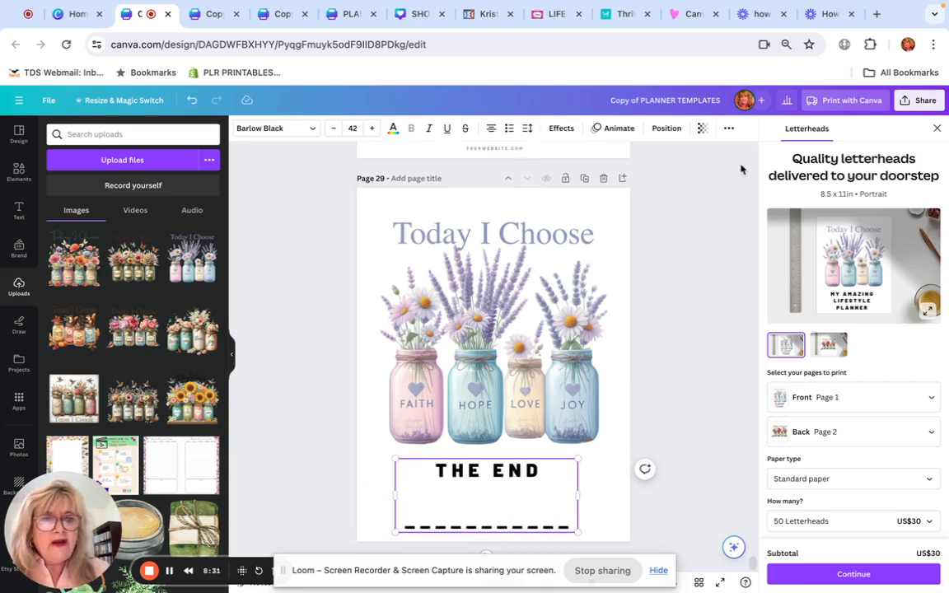
pyautogui.scroll(12, 644, 216)
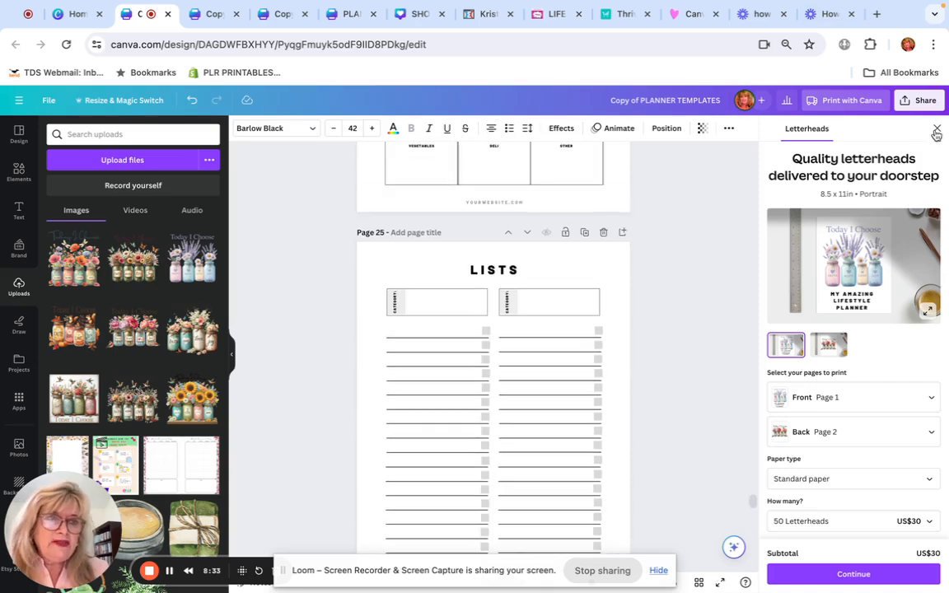
pyautogui.click(937, 128)
pyautogui.click(925, 100)
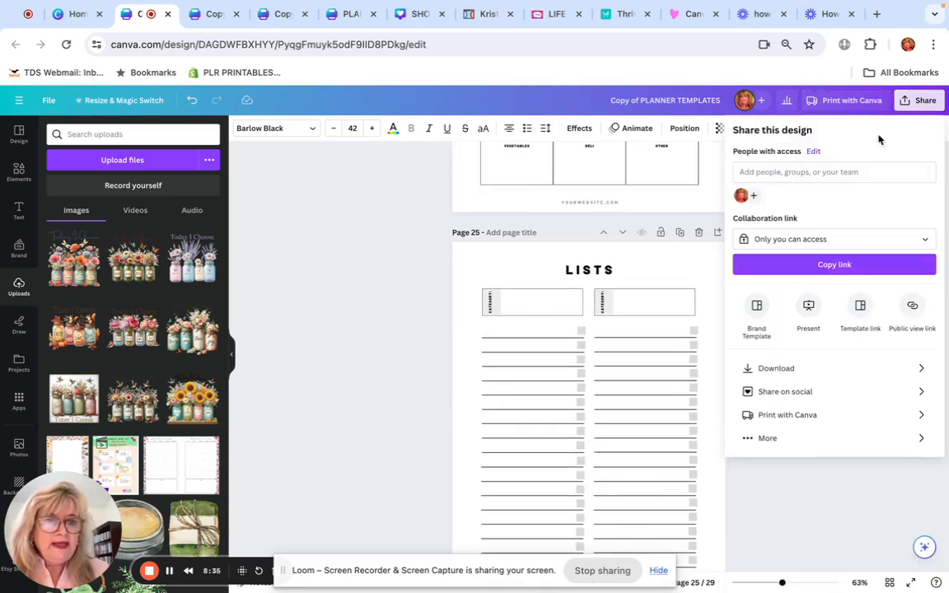
pyautogui.click(817, 368)
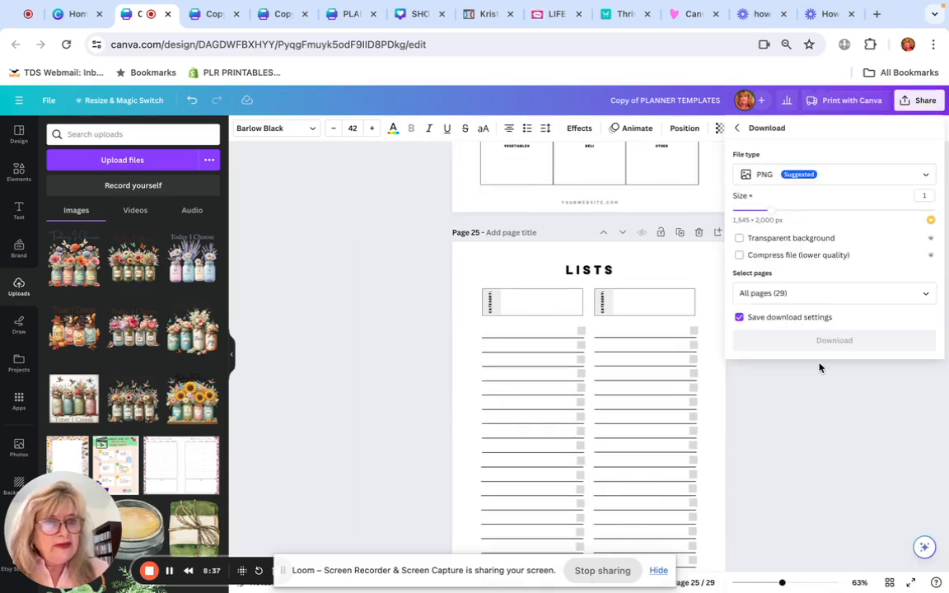
pyautogui.click(818, 175)
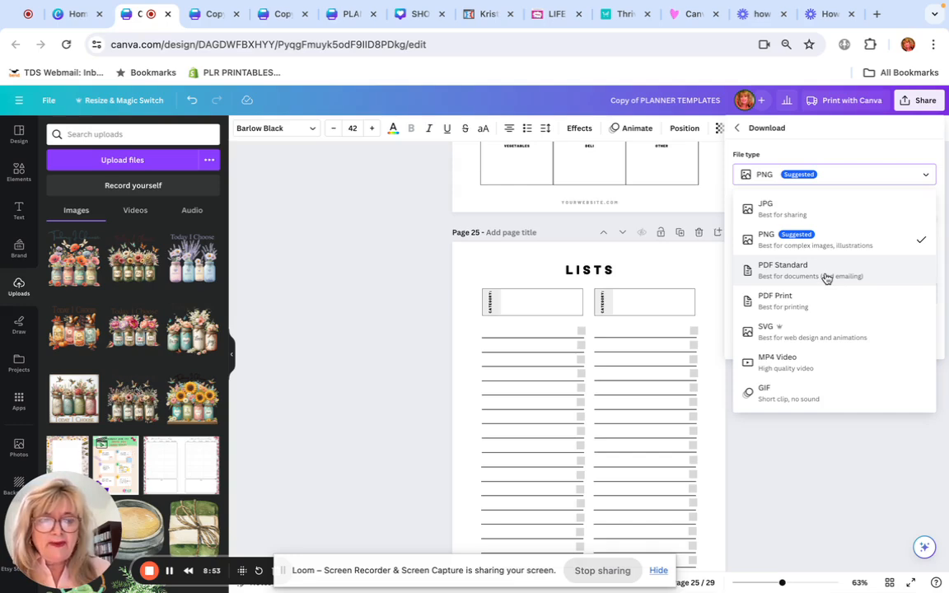
pyautogui.click(333, 353)
pyautogui.scroll(-5, 352, 345)
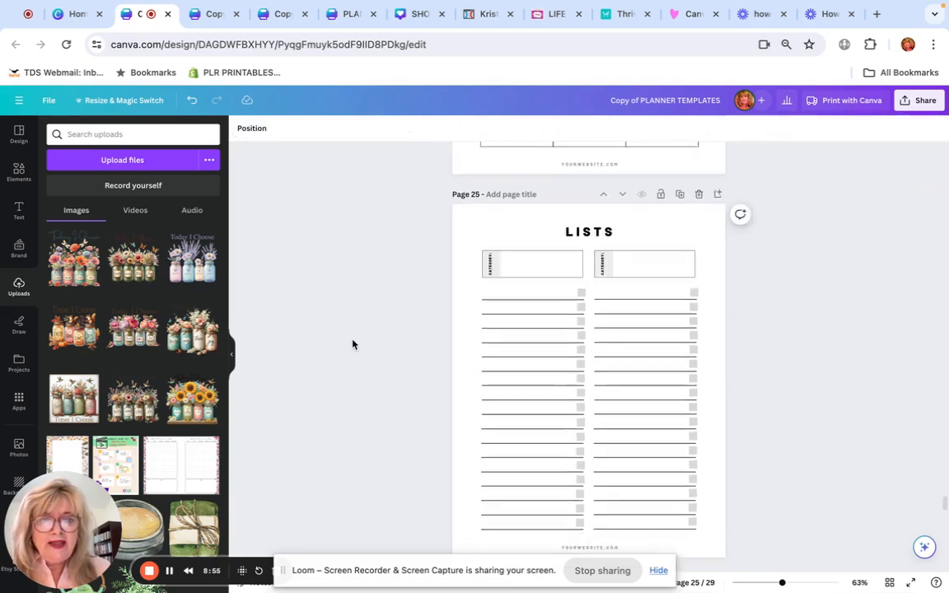
pyautogui.scroll(-10, 352, 345)
pyautogui.scroll(7, 351, 344)
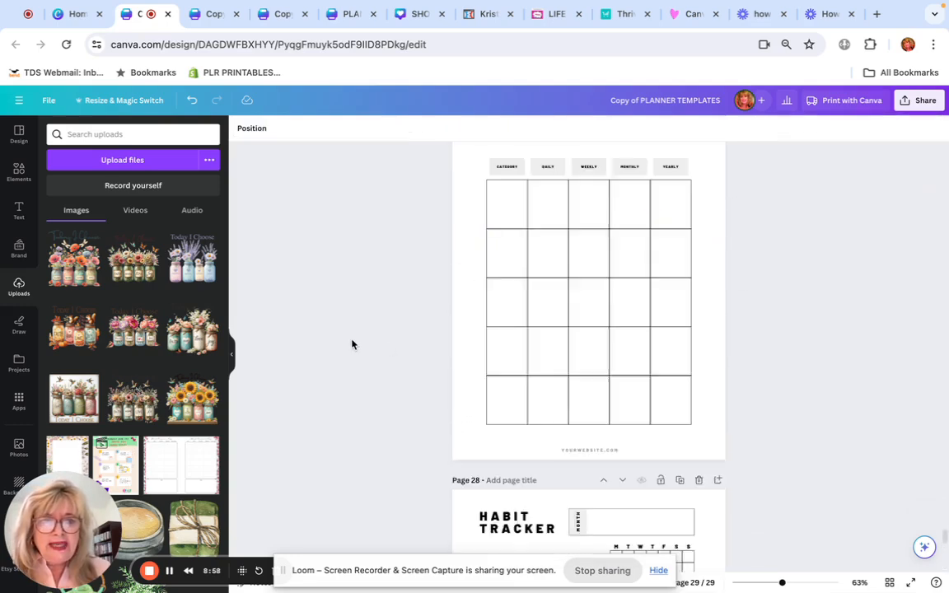
# Examine the planner pages from the "THE END" page back through the sunflower divider on page 4 to the cover on page 1.
pyautogui.scroll(2, 352, 344)
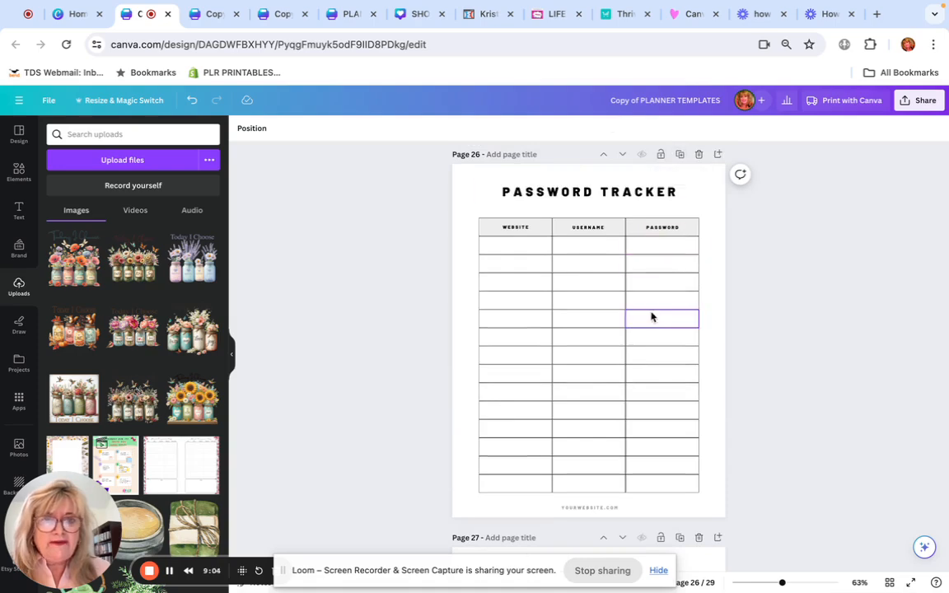
pyautogui.scroll(-3, 642, 320)
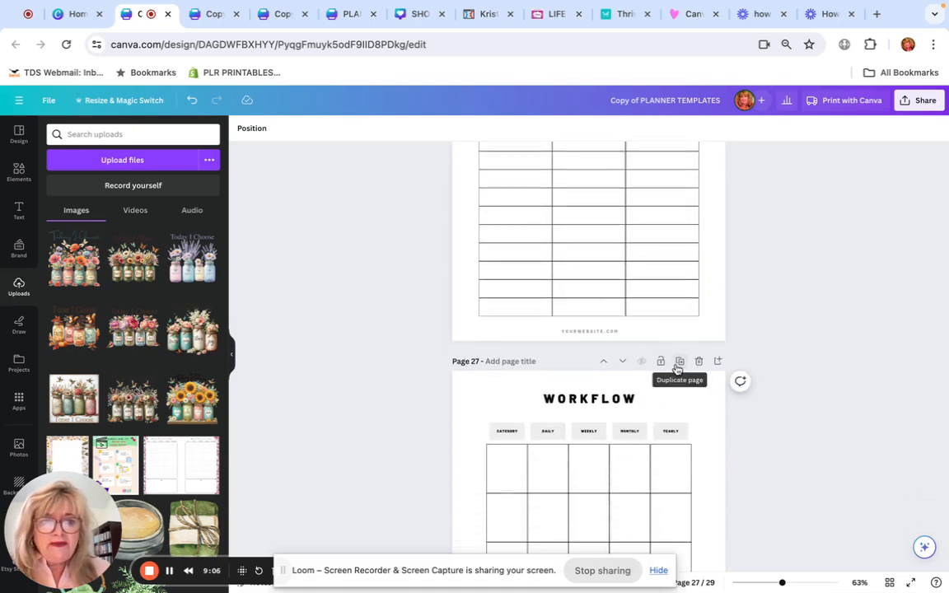
pyautogui.scroll(-10, 677, 368)
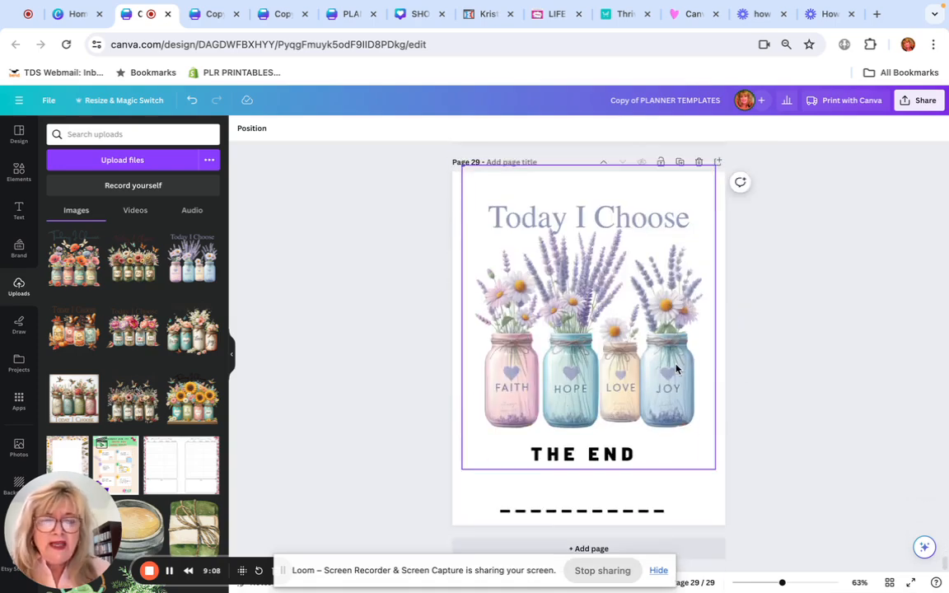
pyautogui.scroll(4, 677, 369)
pyautogui.scroll(15, 676, 370)
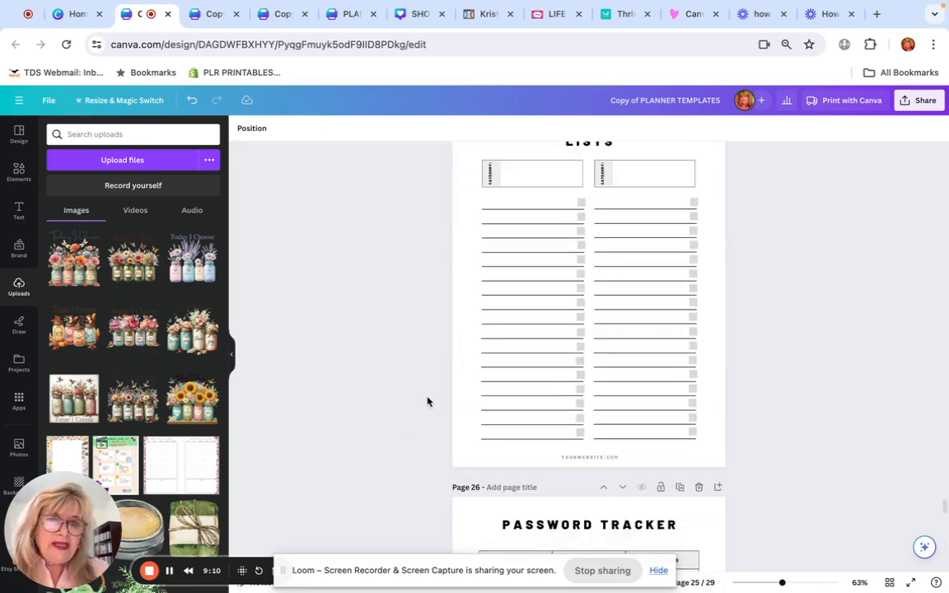
pyautogui.scroll(6, 370, 379)
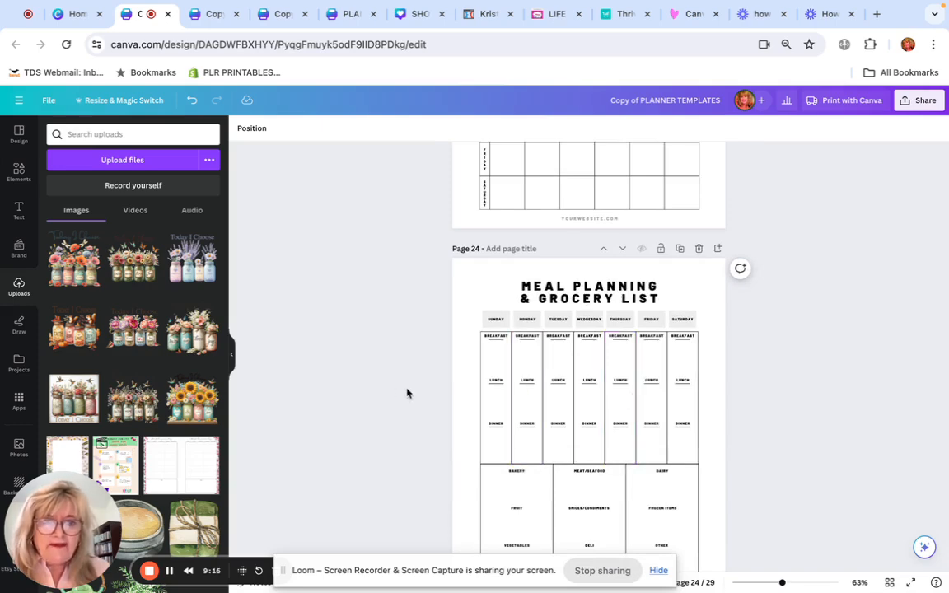
pyautogui.scroll(2, 370, 398)
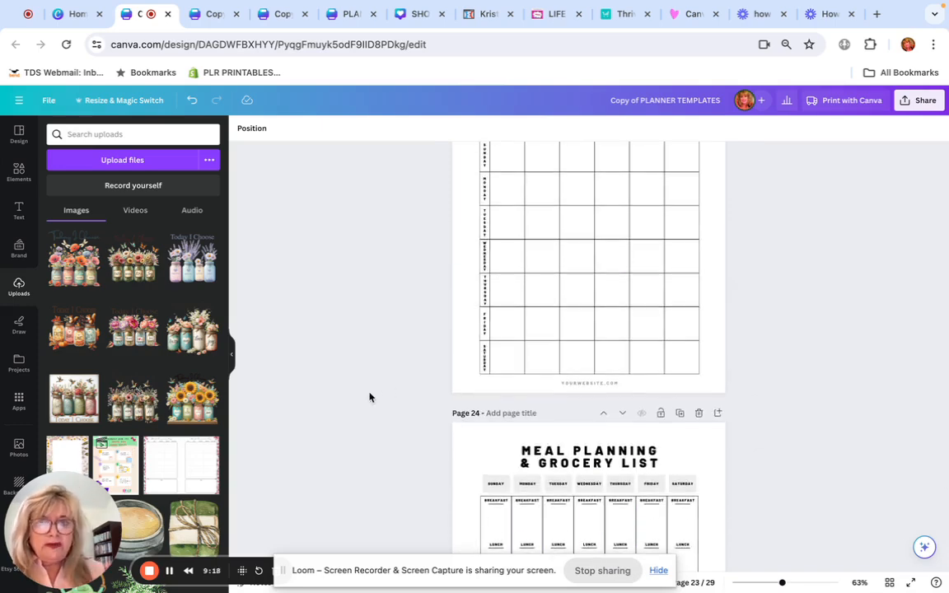
pyautogui.scroll(20, 370, 398)
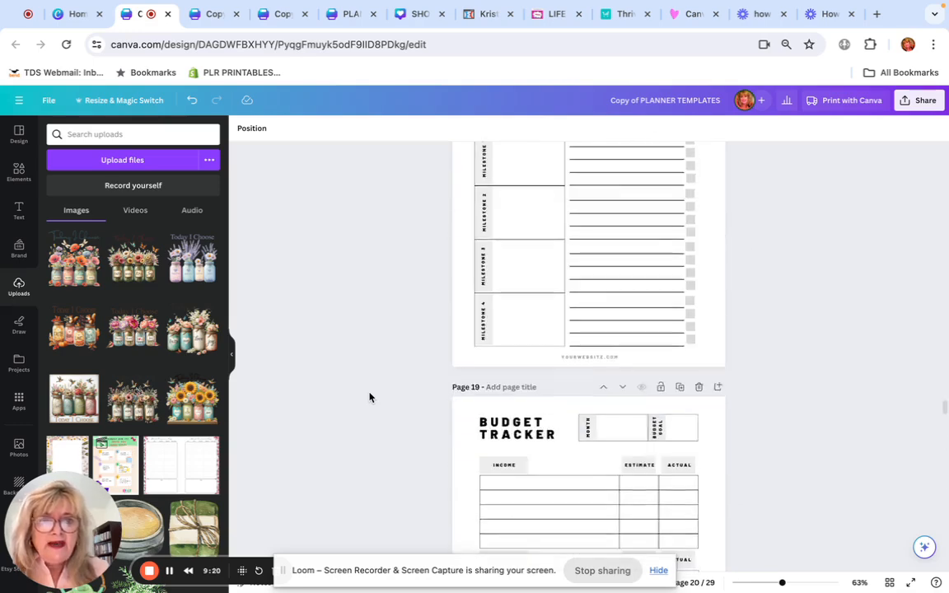
pyautogui.scroll(20, 370, 398)
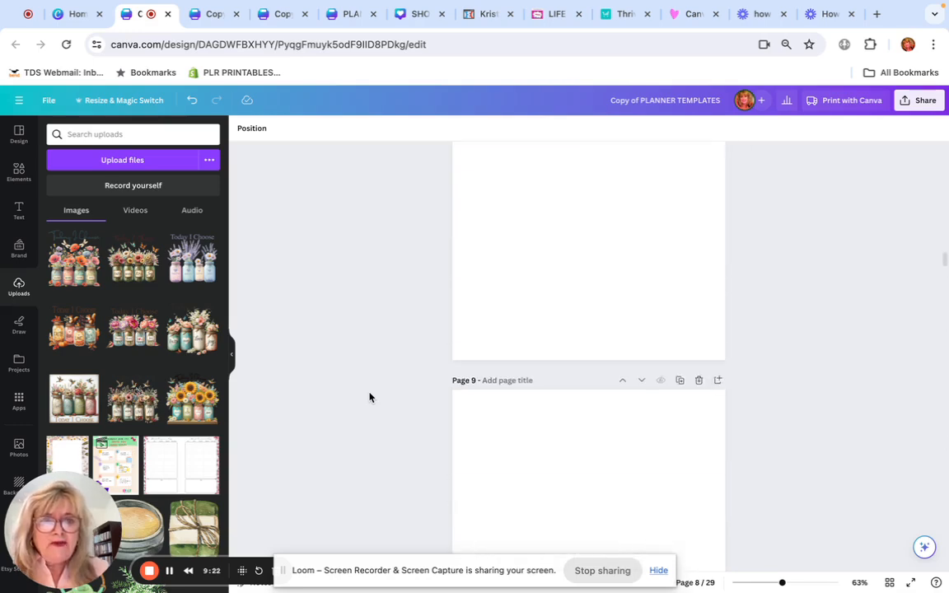
pyautogui.scroll(-4, 370, 398)
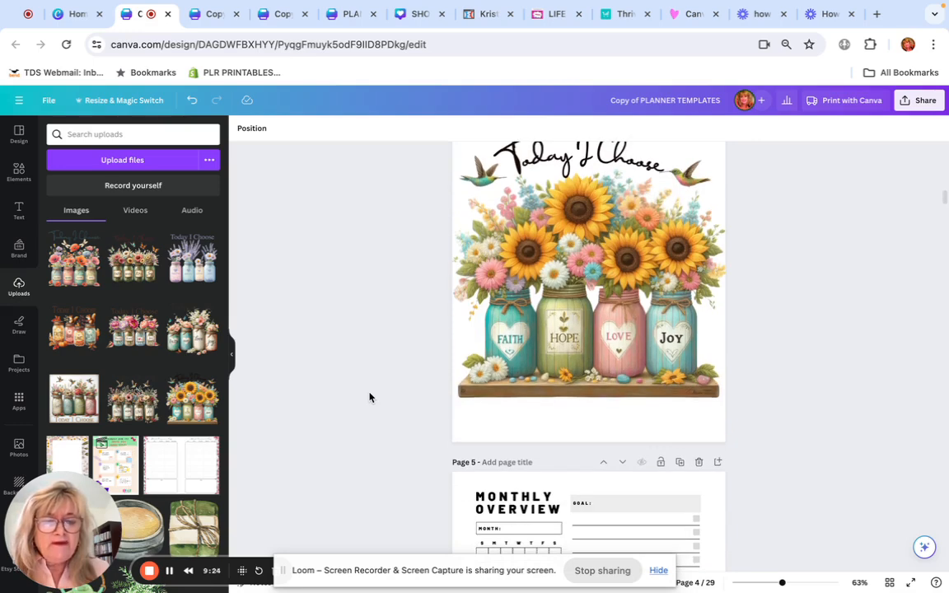
pyautogui.scroll(-2, 369, 398)
pyautogui.scroll(6, 370, 398)
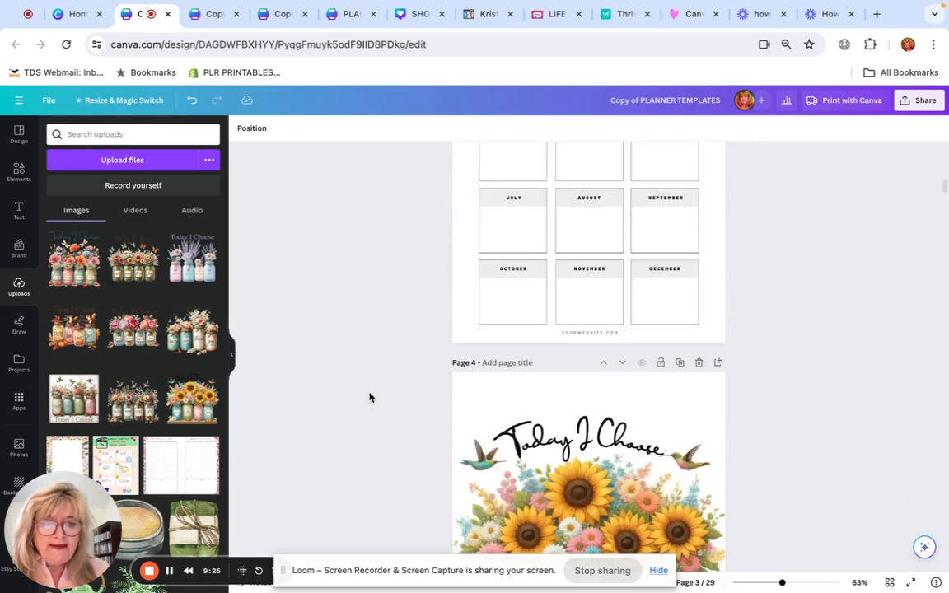
pyautogui.scroll(-2, 370, 397)
pyautogui.scroll(-1, 370, 398)
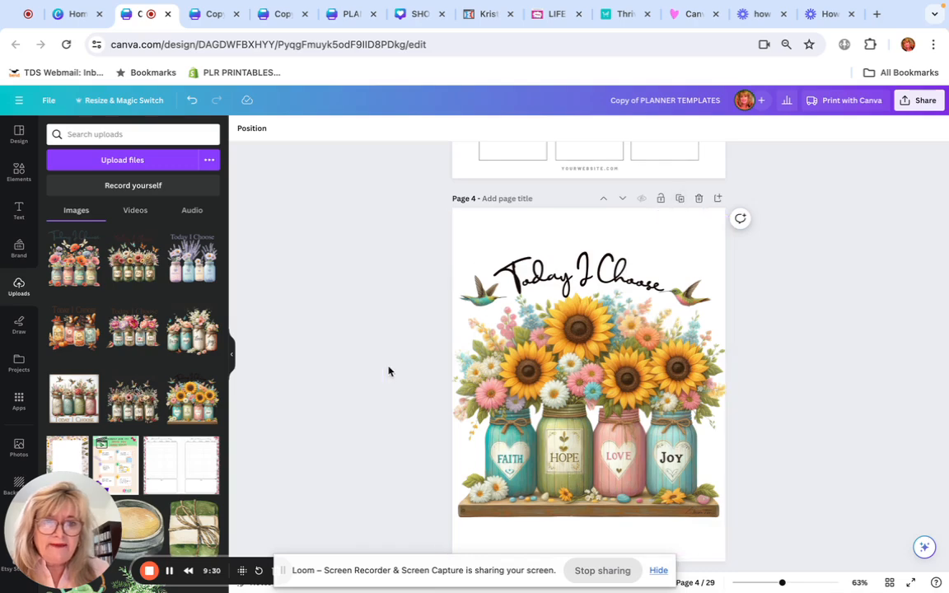
pyautogui.scroll(15, 329, 398)
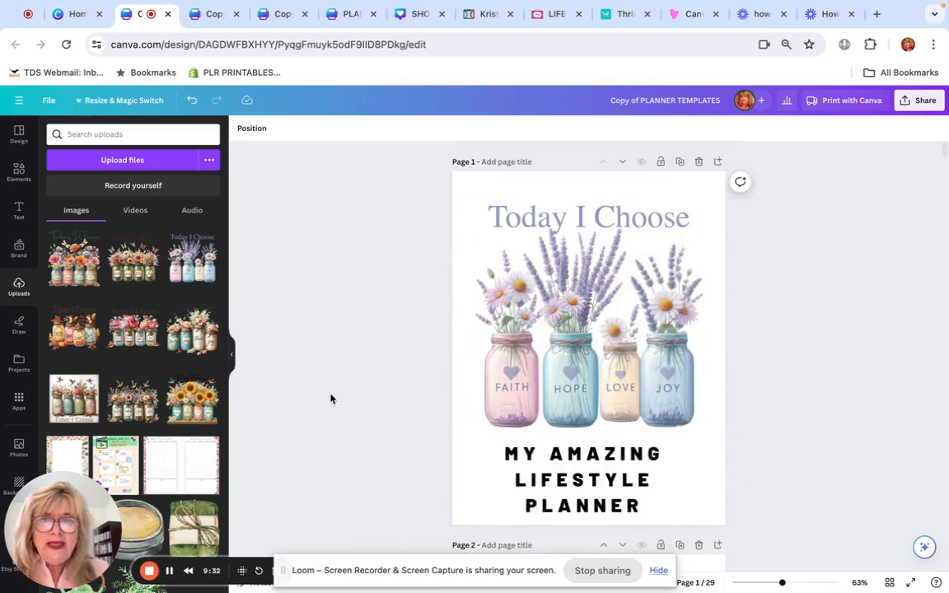
pyautogui.click(462, 186)
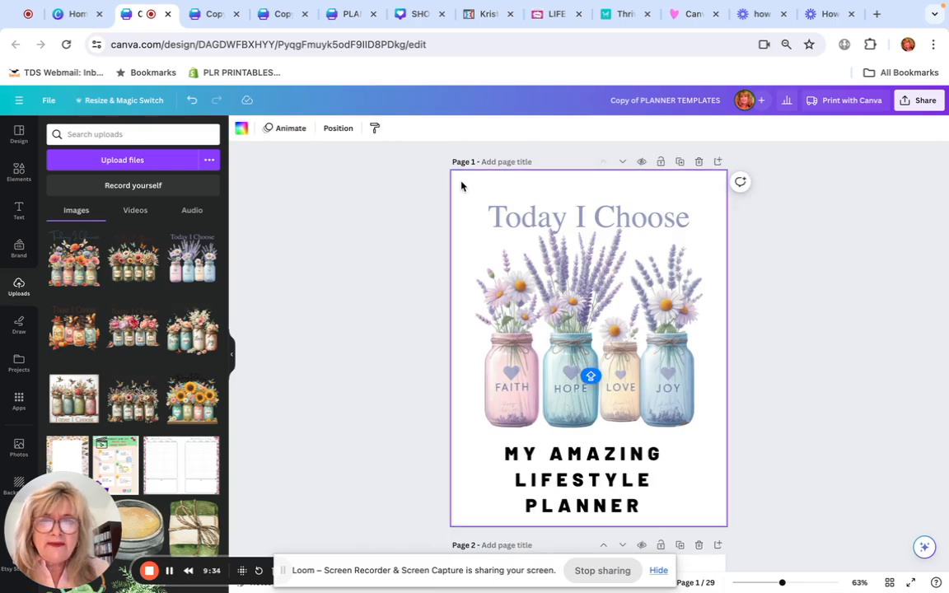
pyautogui.click(242, 130)
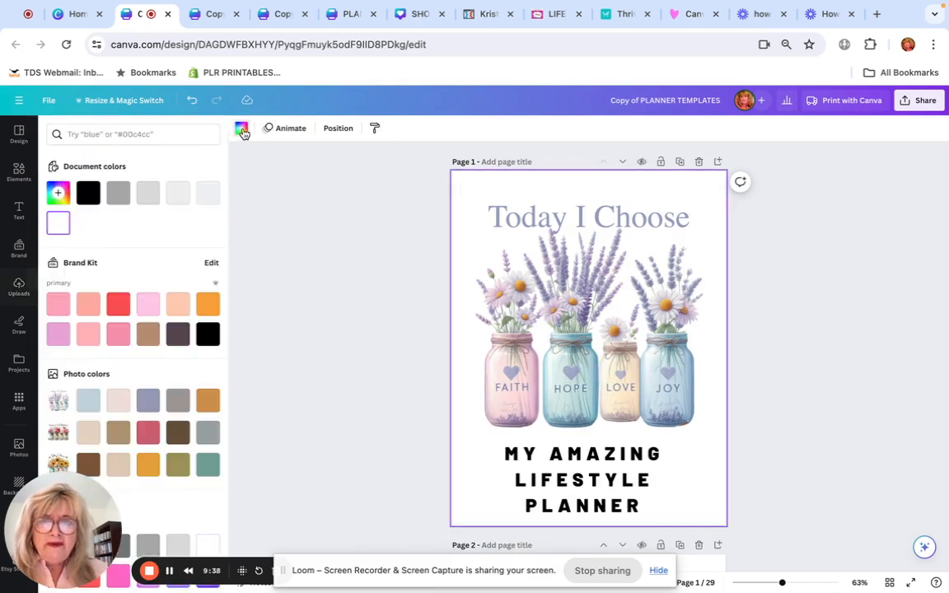
pyautogui.click(316, 221)
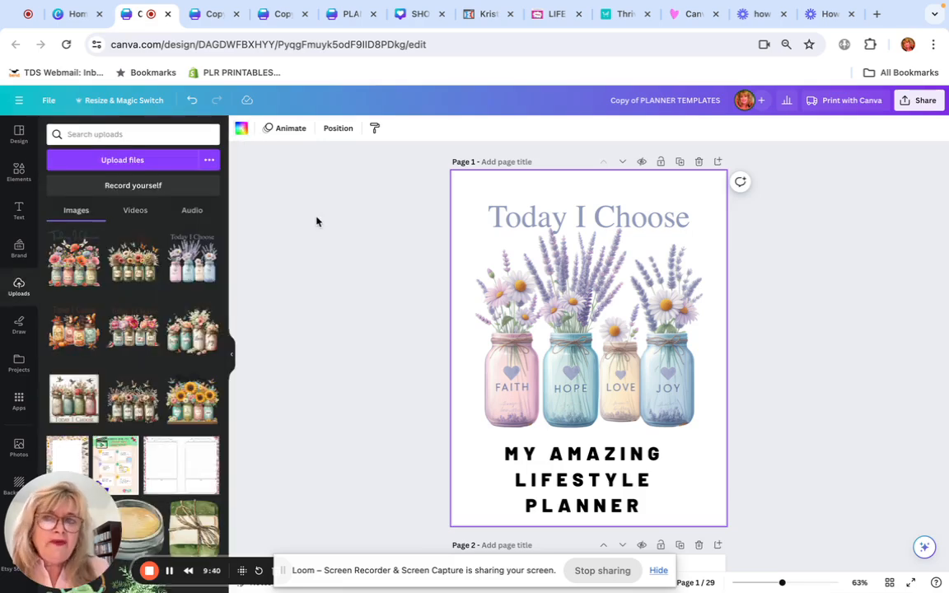
pyautogui.click(46, 101)
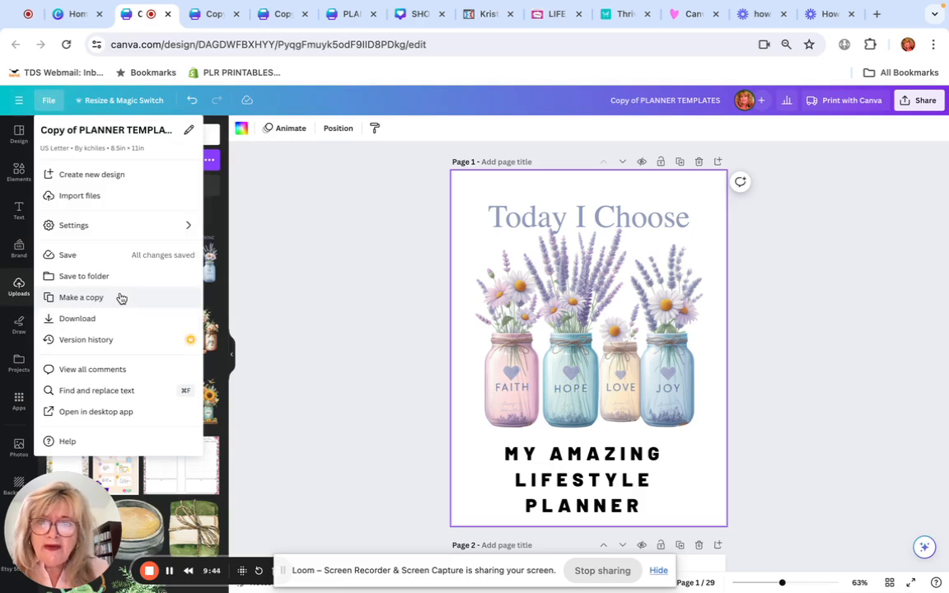
pyautogui.click(346, 202)
pyautogui.click(477, 181)
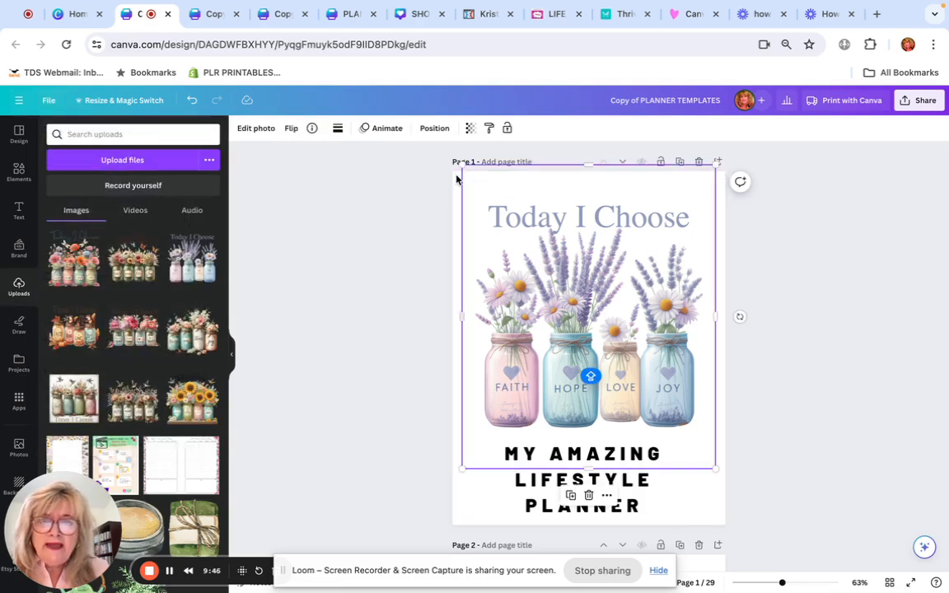
# Set page 1's background to the salmon pink from the Brand Kit, apply the colour to all pages and check the result.
pyautogui.click(453, 180)
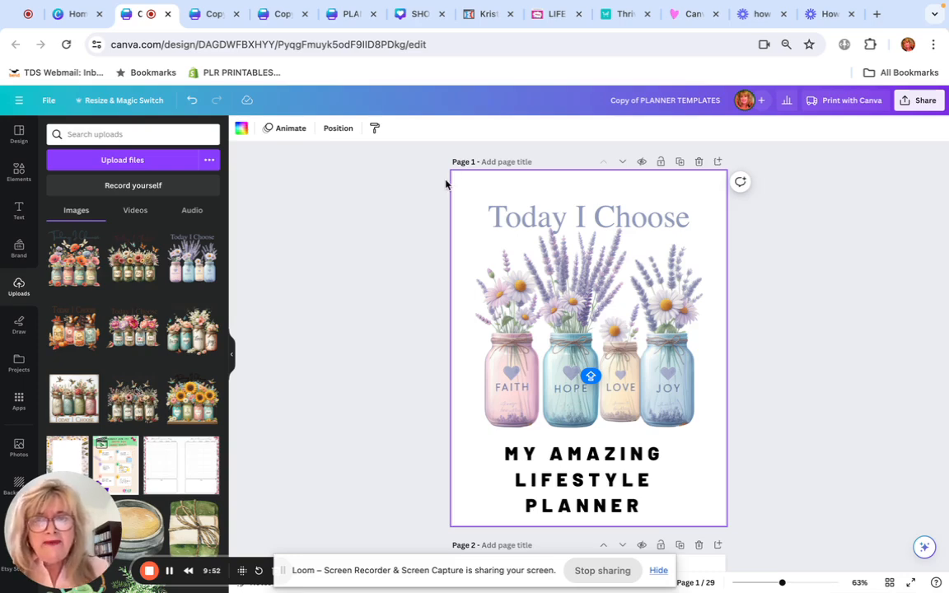
pyautogui.click(241, 129)
pyautogui.moveTo(58, 536); pyautogui.dragTo(659, 537)
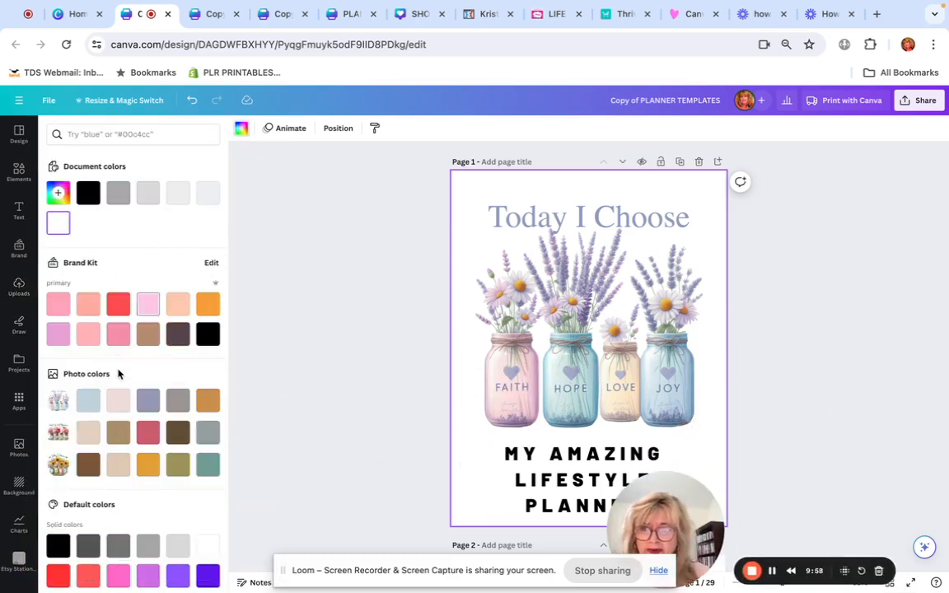
pyautogui.scroll(-3, 117, 375)
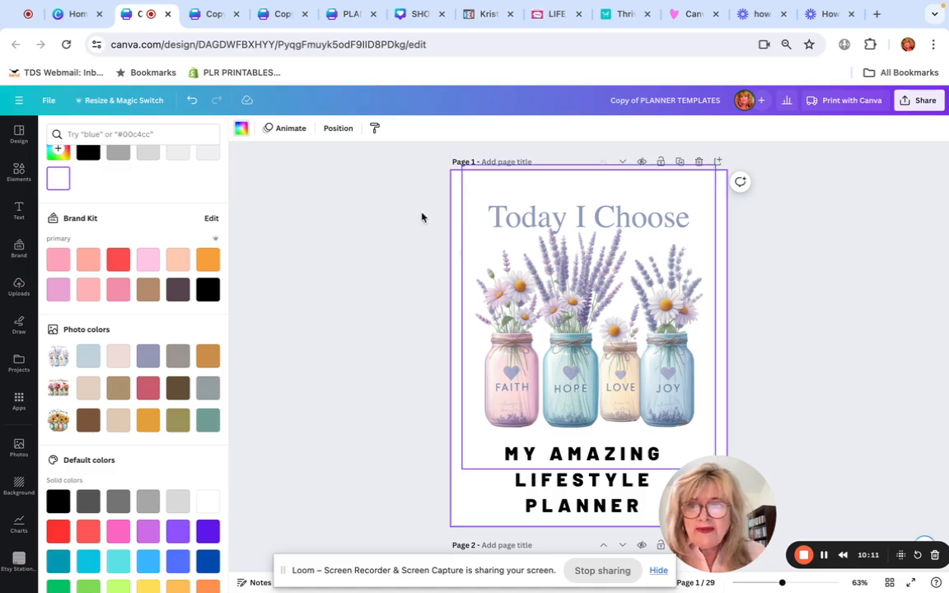
pyautogui.click(89, 260)
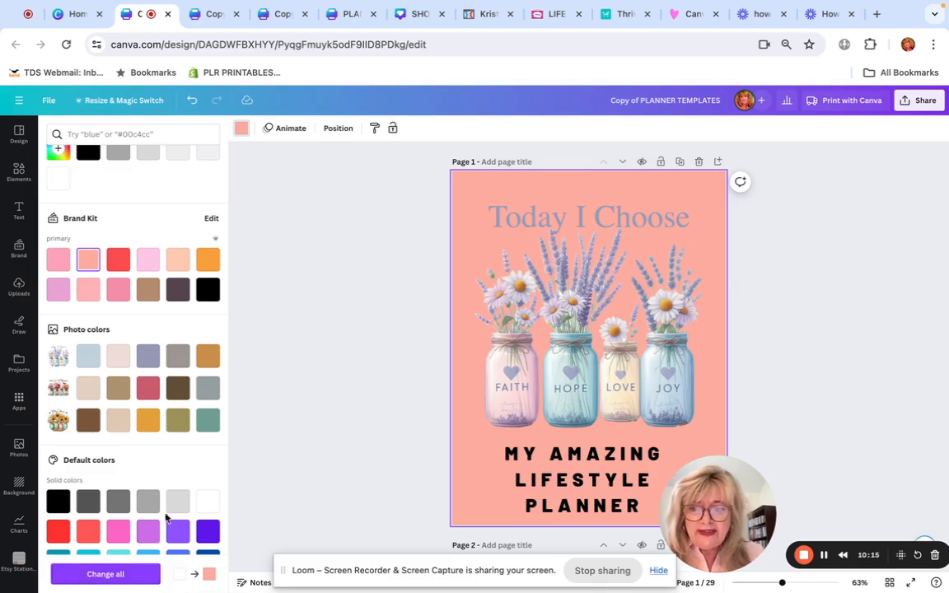
pyautogui.click(105, 572)
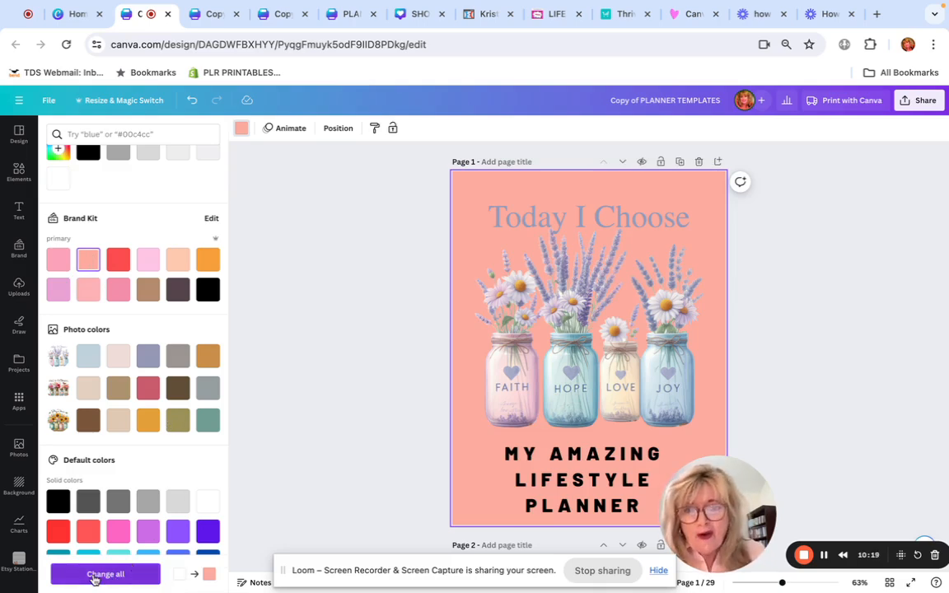
pyautogui.scroll(-8, 354, 415)
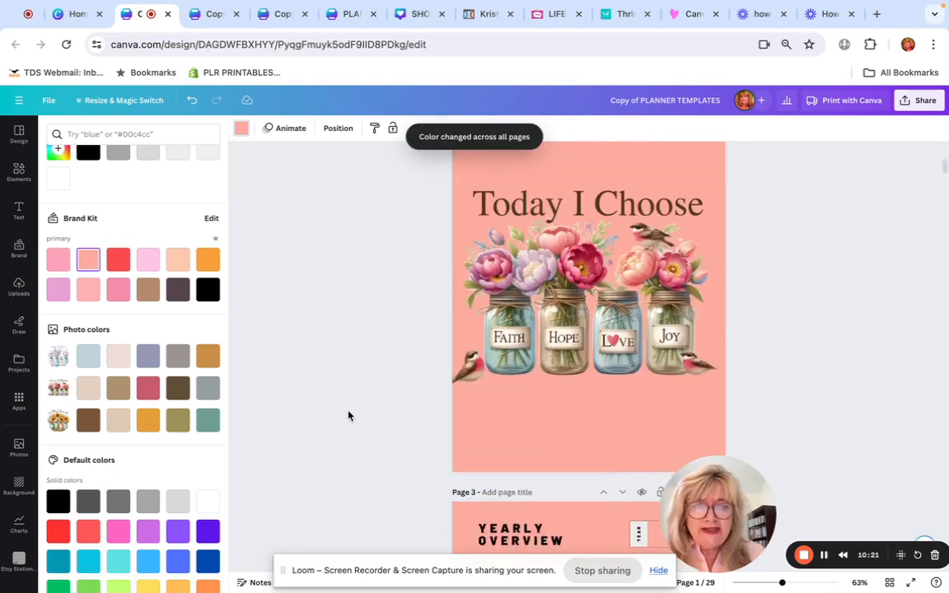
pyautogui.scroll(-15, 348, 416)
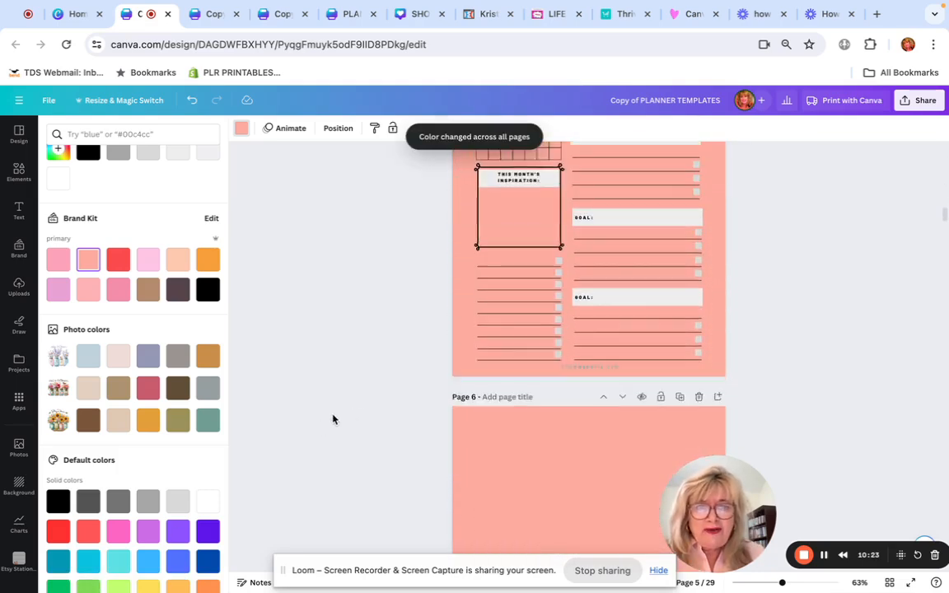
pyautogui.scroll(20, 332, 419)
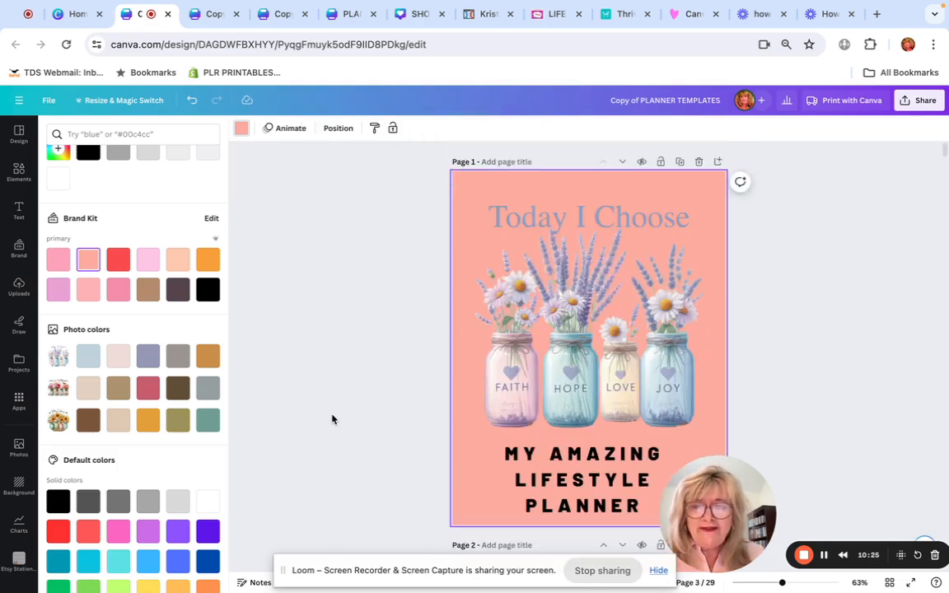
# Try brown and pink #f38daa as page 1's background, choose the Brand Kit orange instead and apply it to all pages.
pyautogui.click(240, 129)
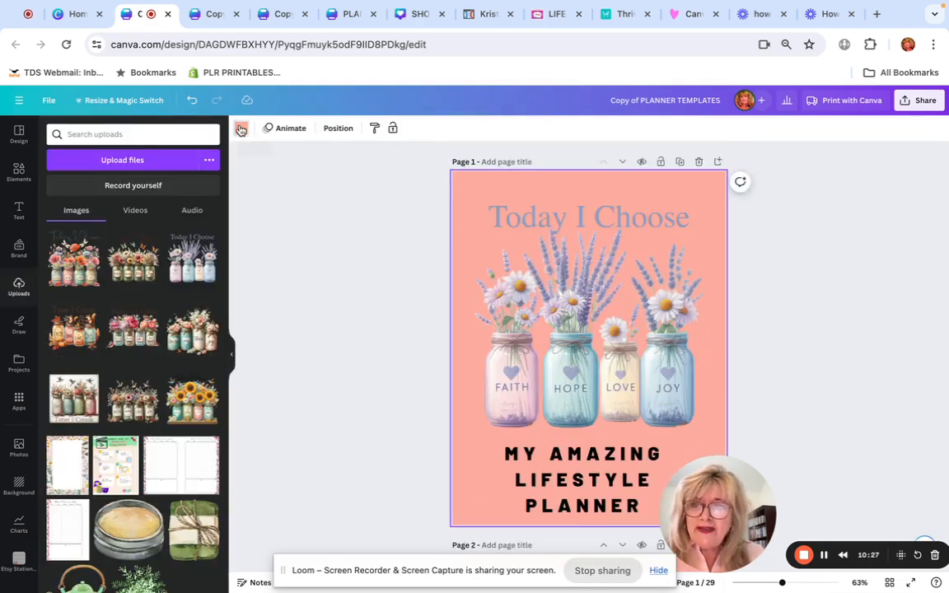
pyautogui.click(241, 128)
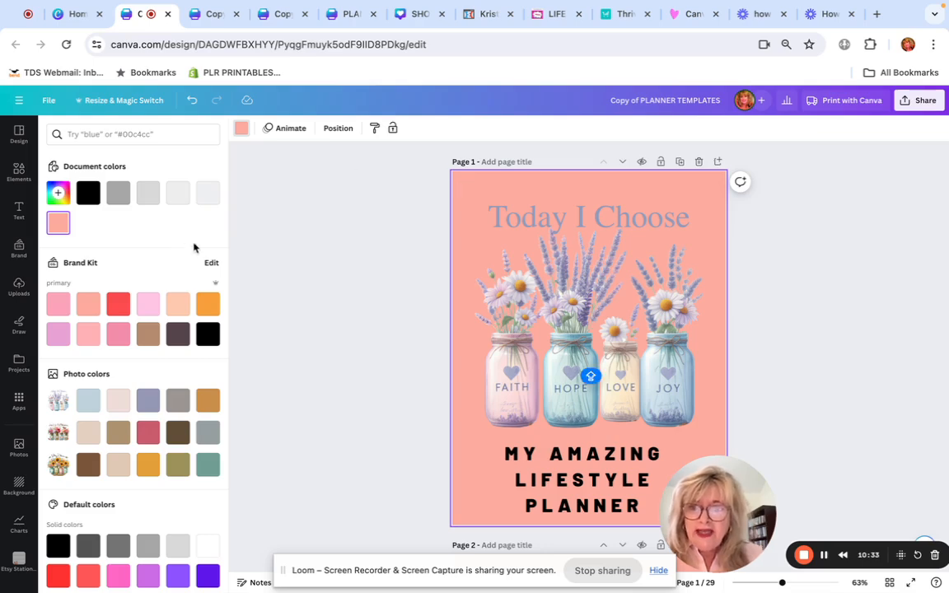
pyautogui.click(144, 337)
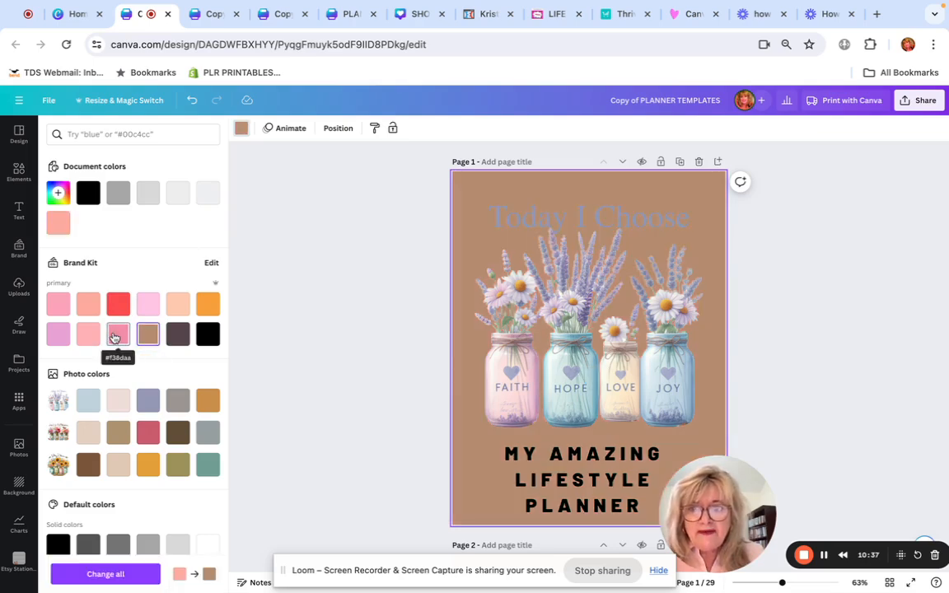
pyautogui.click(114, 336)
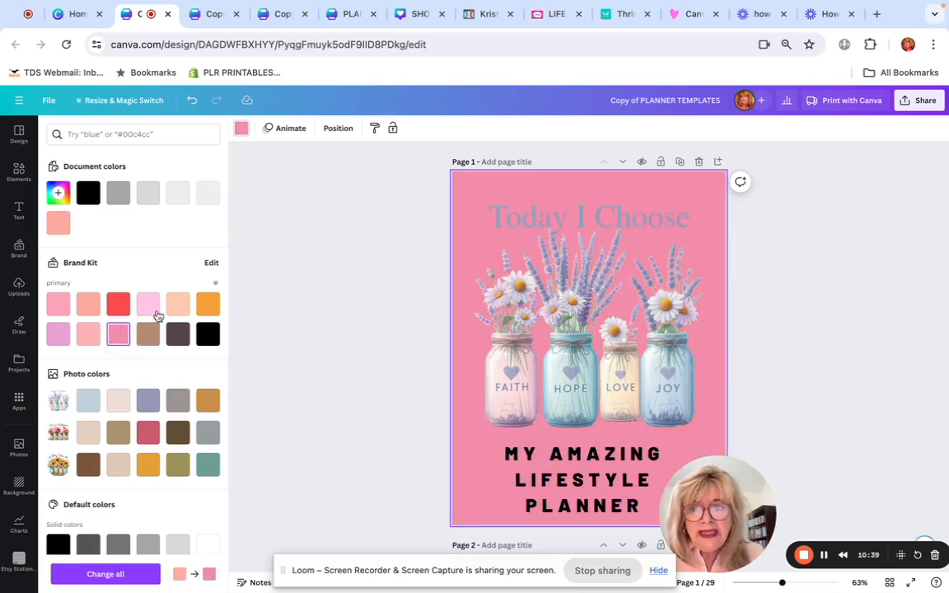
pyautogui.click(211, 306)
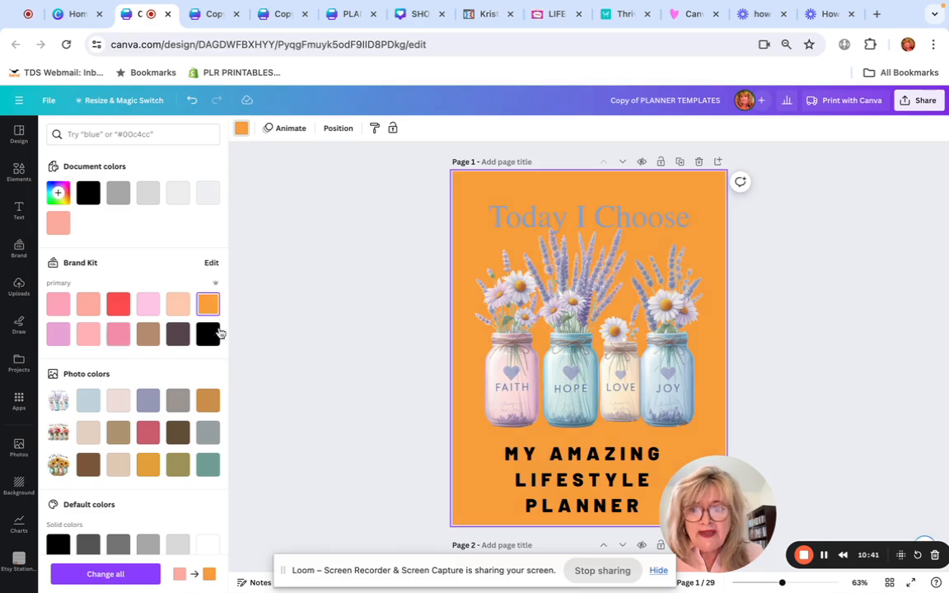
pyautogui.click(79, 577)
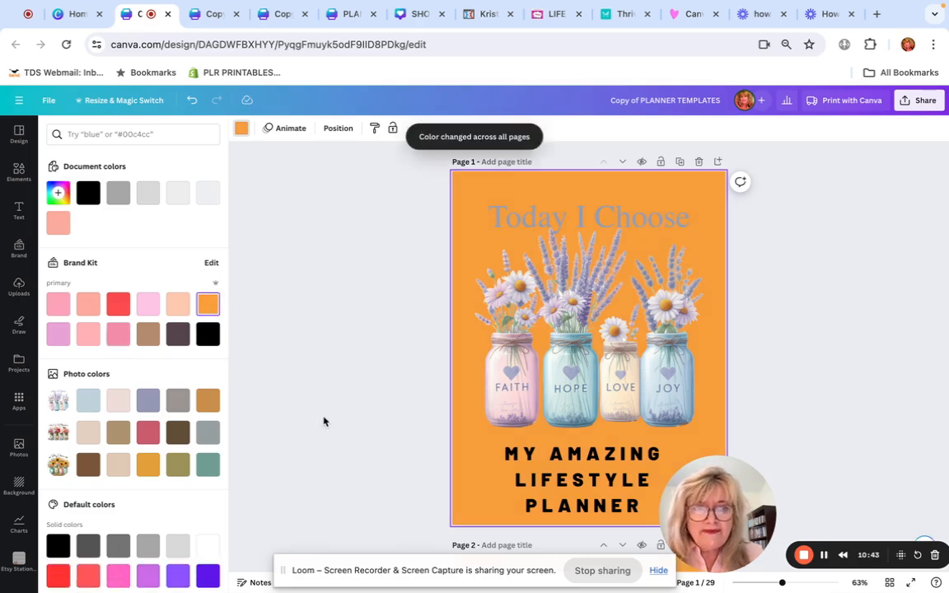
# Examine the recoloured pages one by one and as a thumbnail grid of the whole planner, returning to the scrolling page view.
pyautogui.scroll(-3, 322, 422)
pyautogui.scroll(-15, 322, 425)
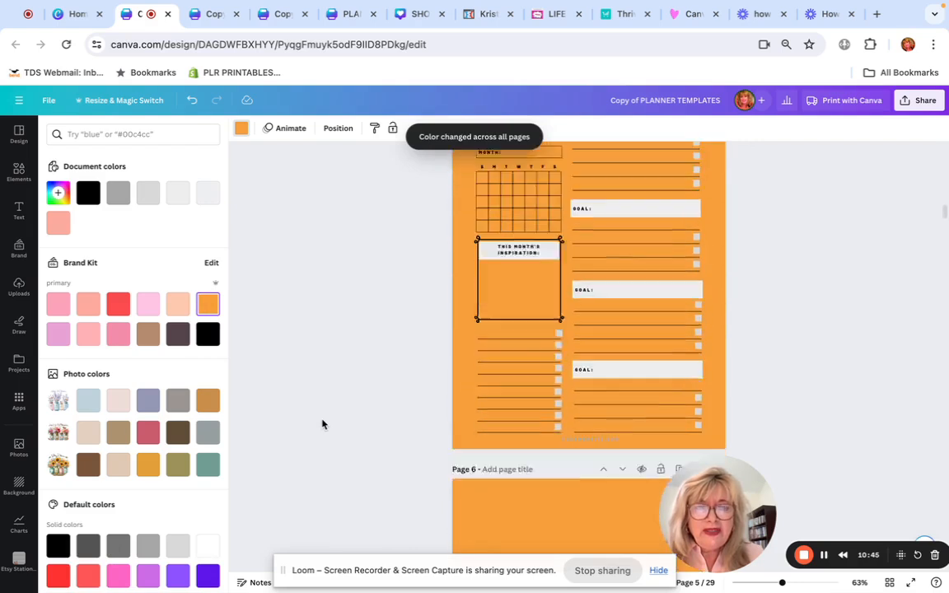
pyautogui.scroll(-12, 314, 428)
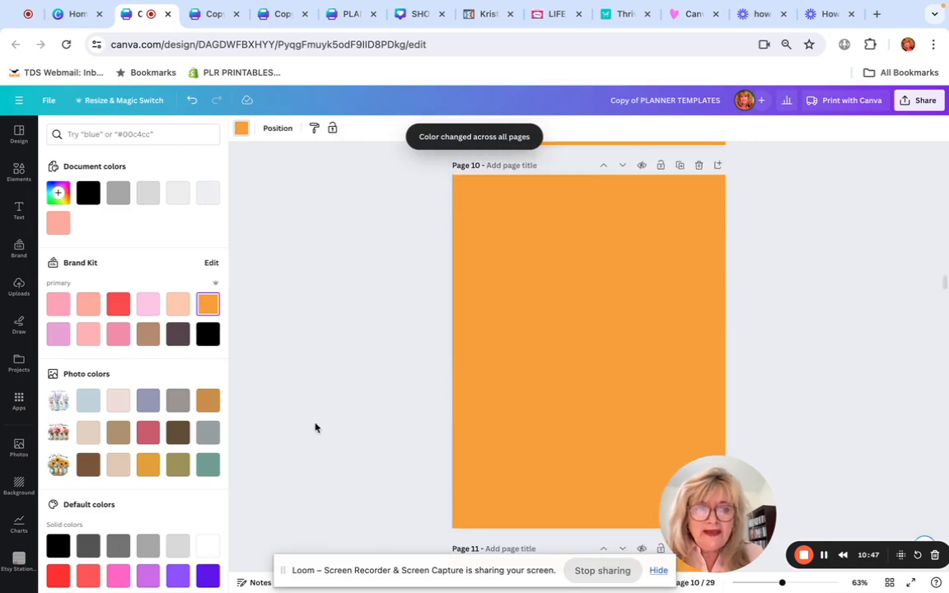
pyautogui.moveTo(334, 567); pyautogui.dragTo(330, 420)
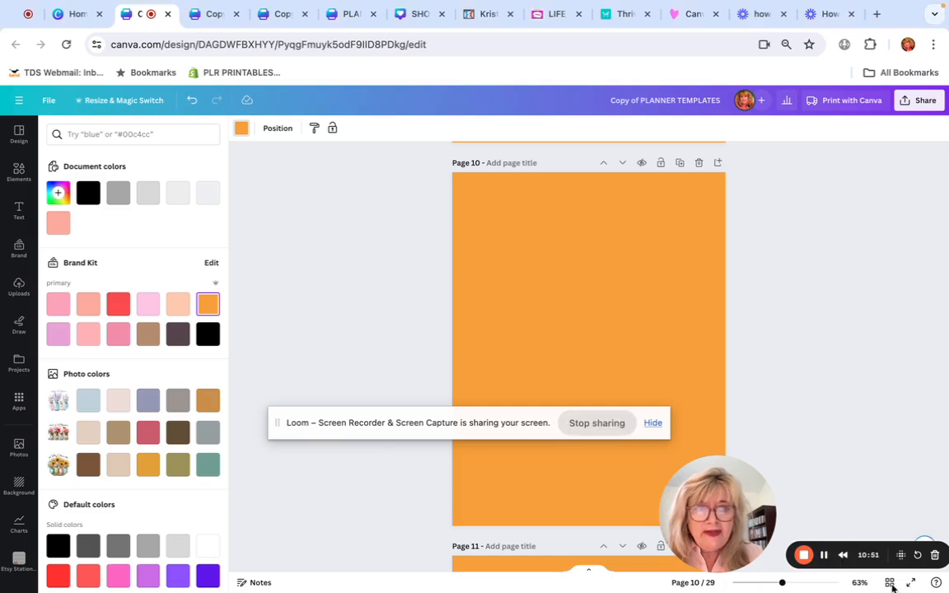
pyautogui.click(890, 583)
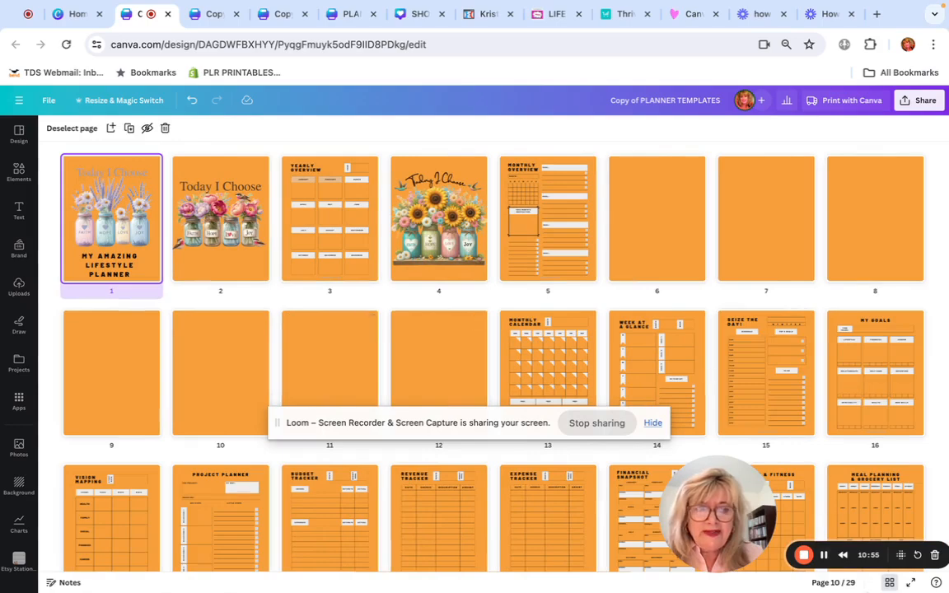
pyautogui.click(890, 583)
pyautogui.scroll(15, 351, 309)
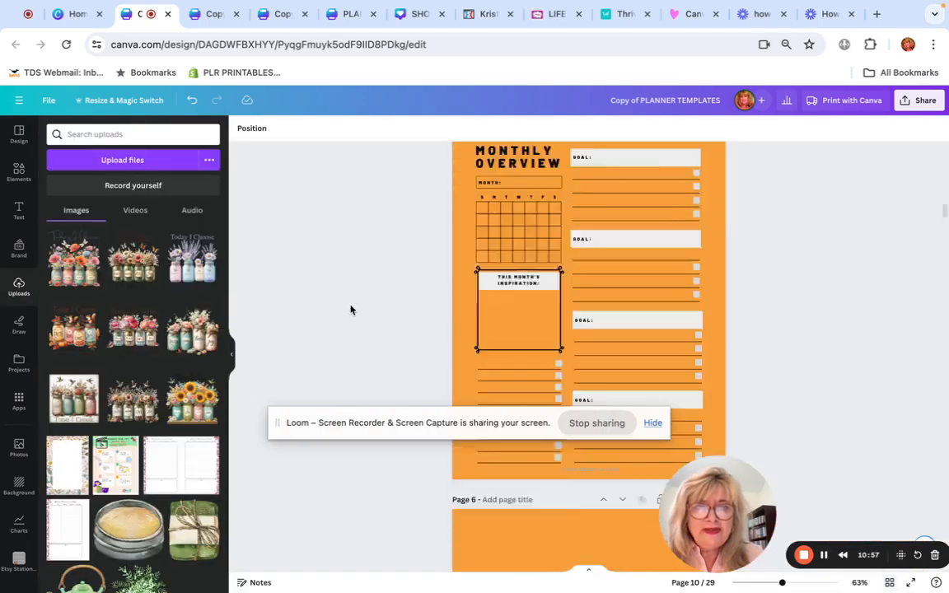